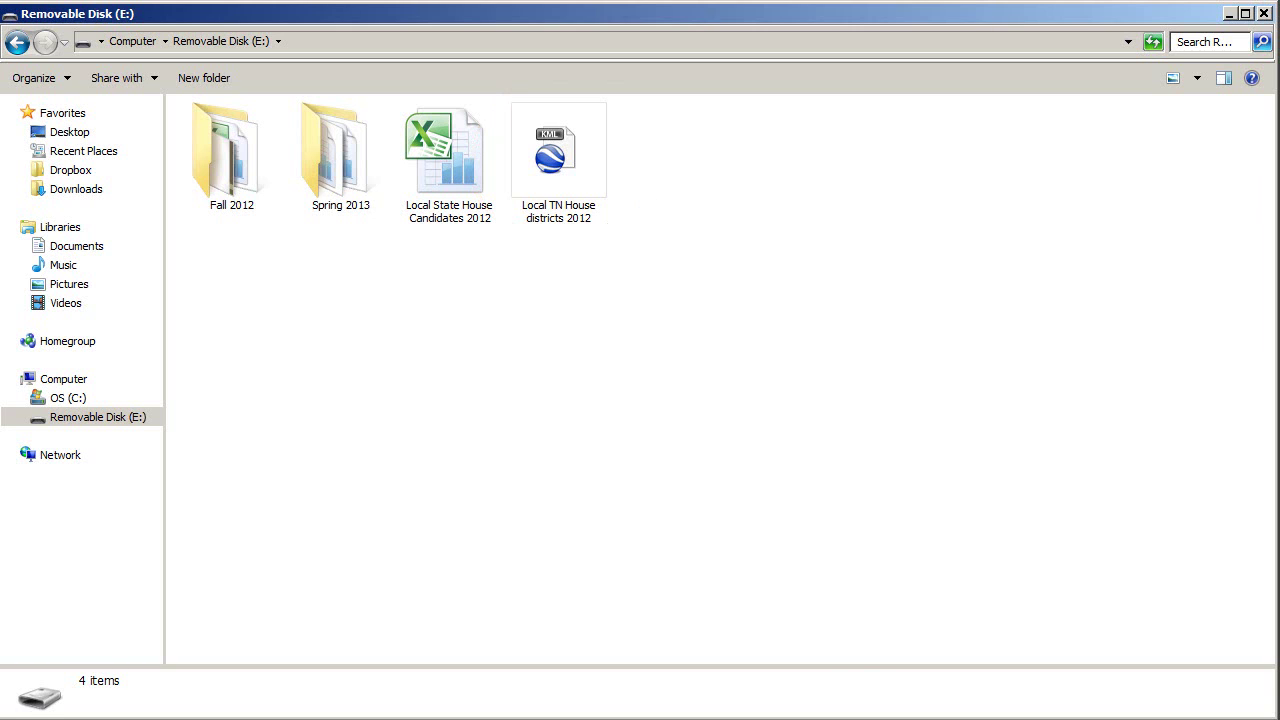
Examine the candidate data in the Local State House Candidates 2012 workbook, then close it.
double_click(453, 163)
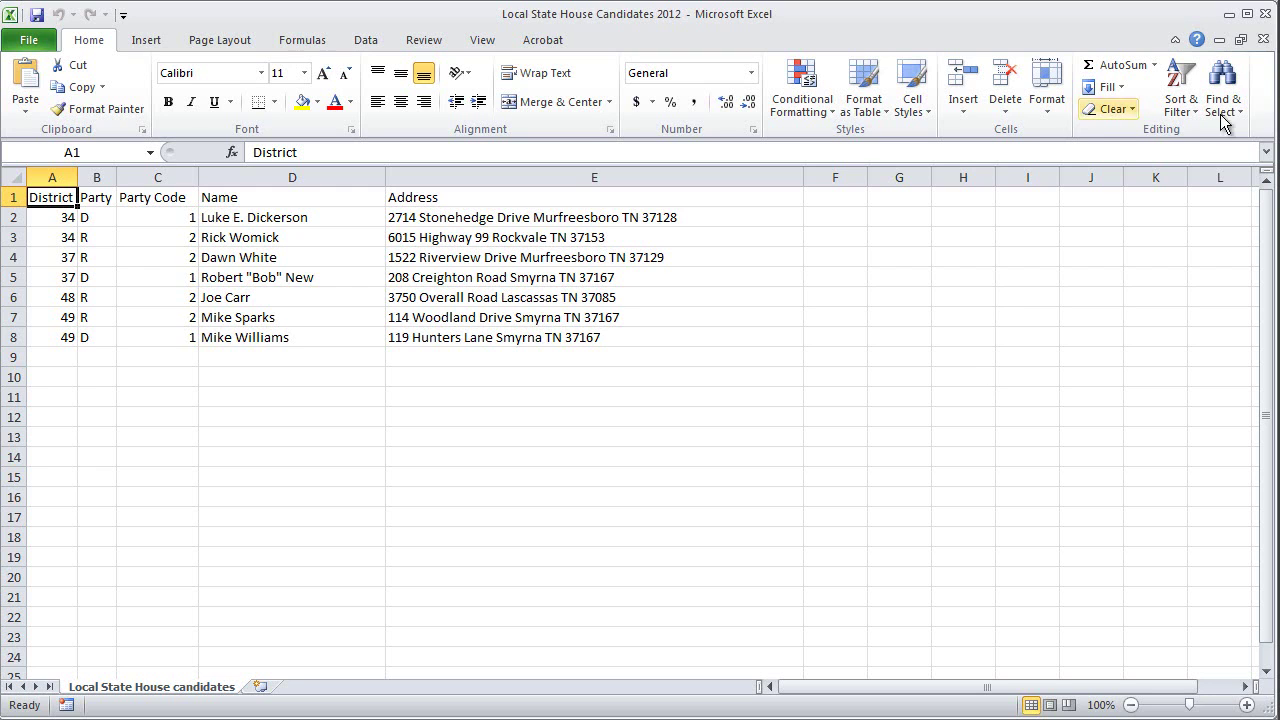
click(1265, 14)
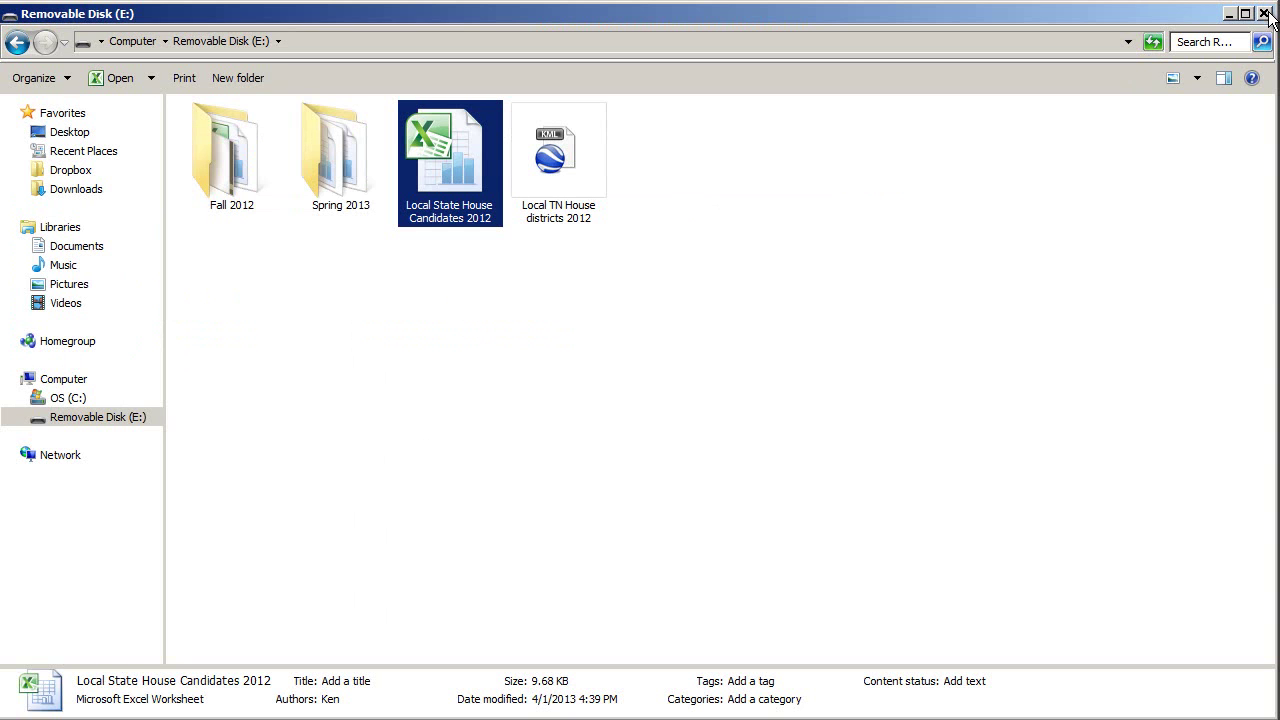
click(935, 425)
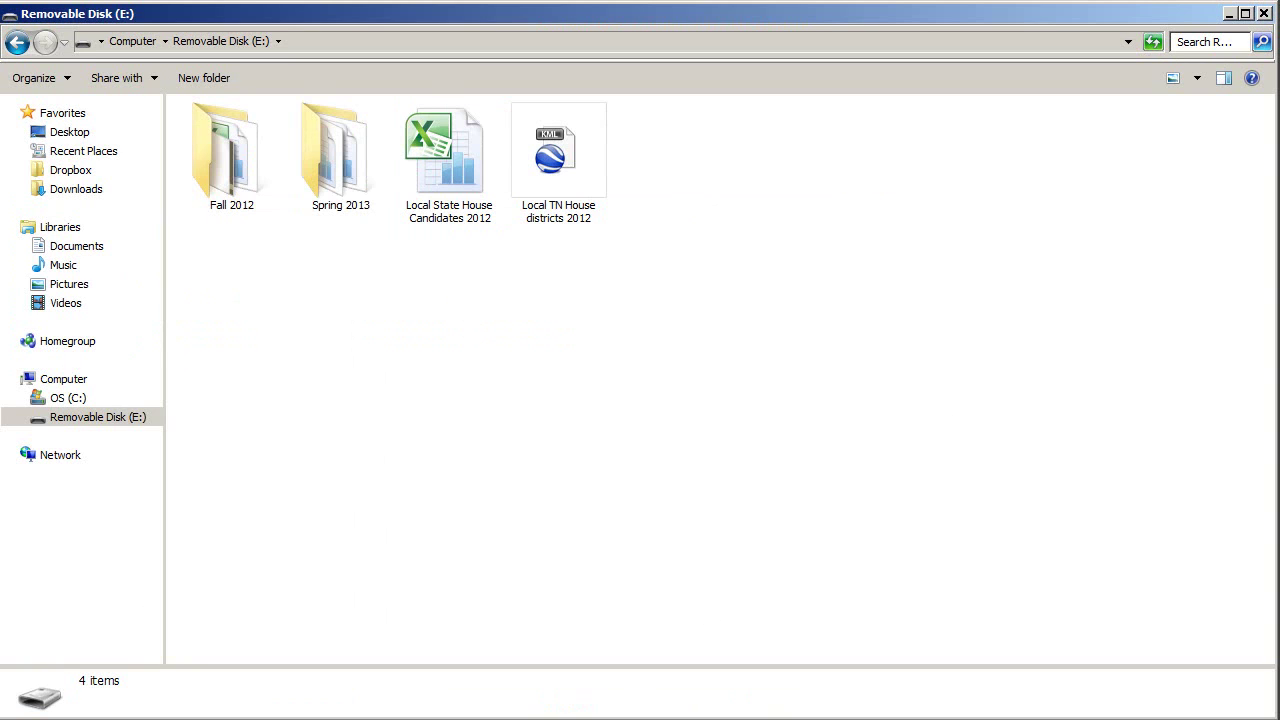
Switch to Firefox, sign in to Google Drive with the filled-in credentials, and create a new Fusion Table.
key(alt+Tab)
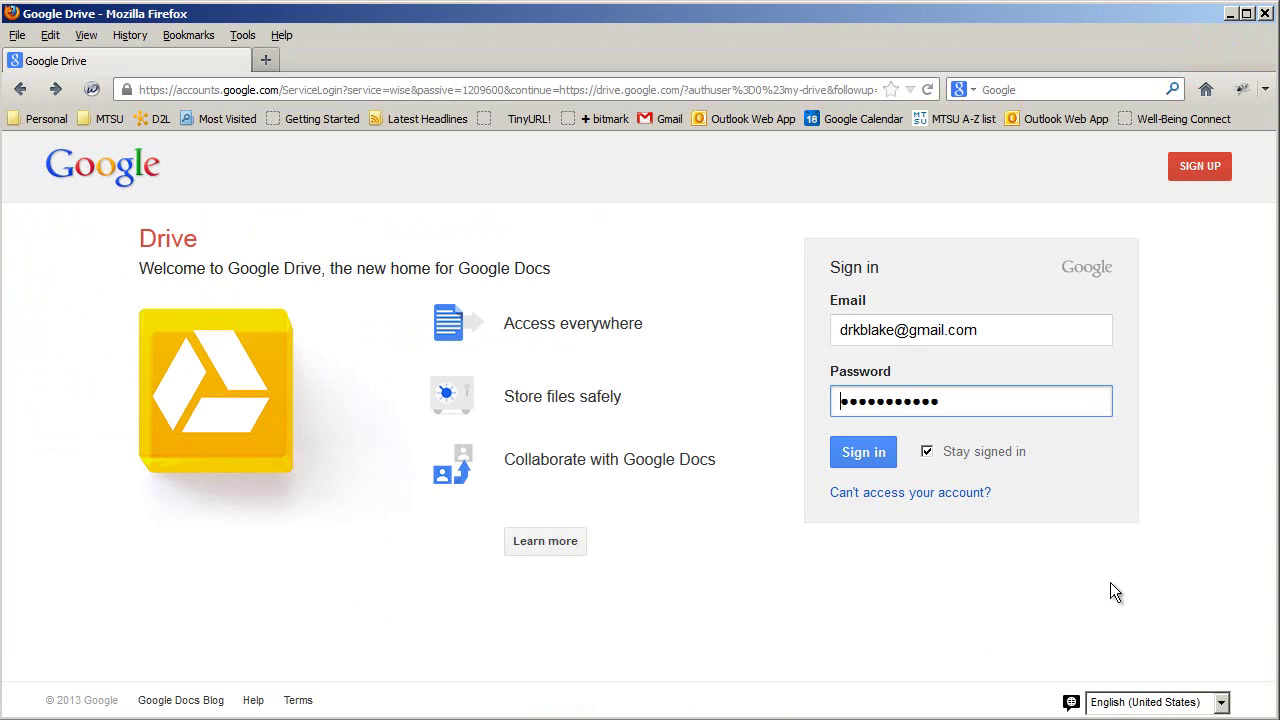
click(862, 453)
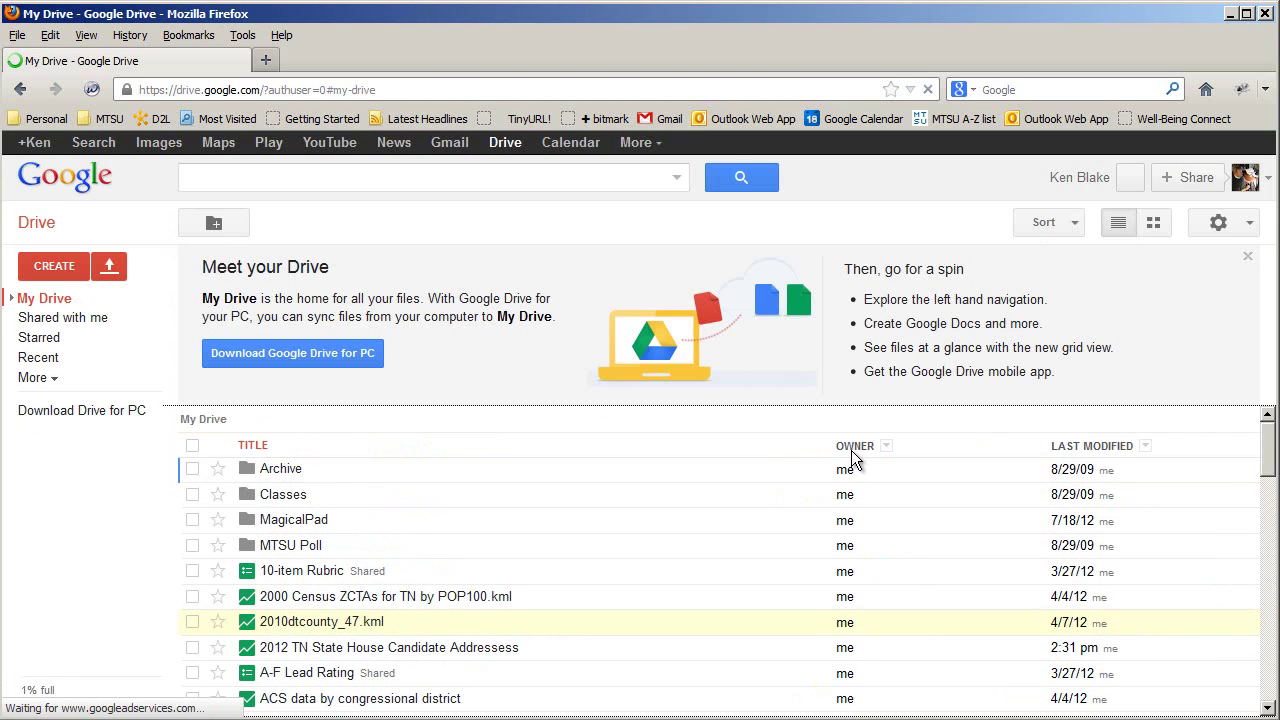
click(59, 270)
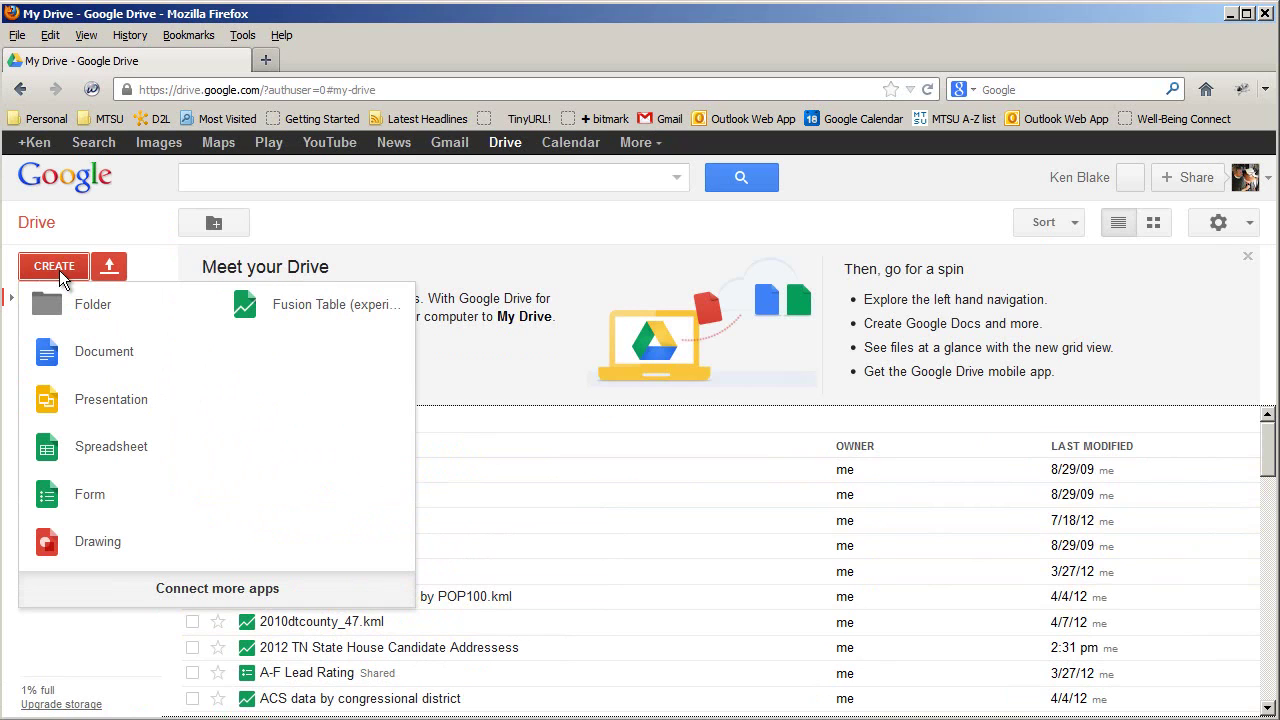
click(352, 318)
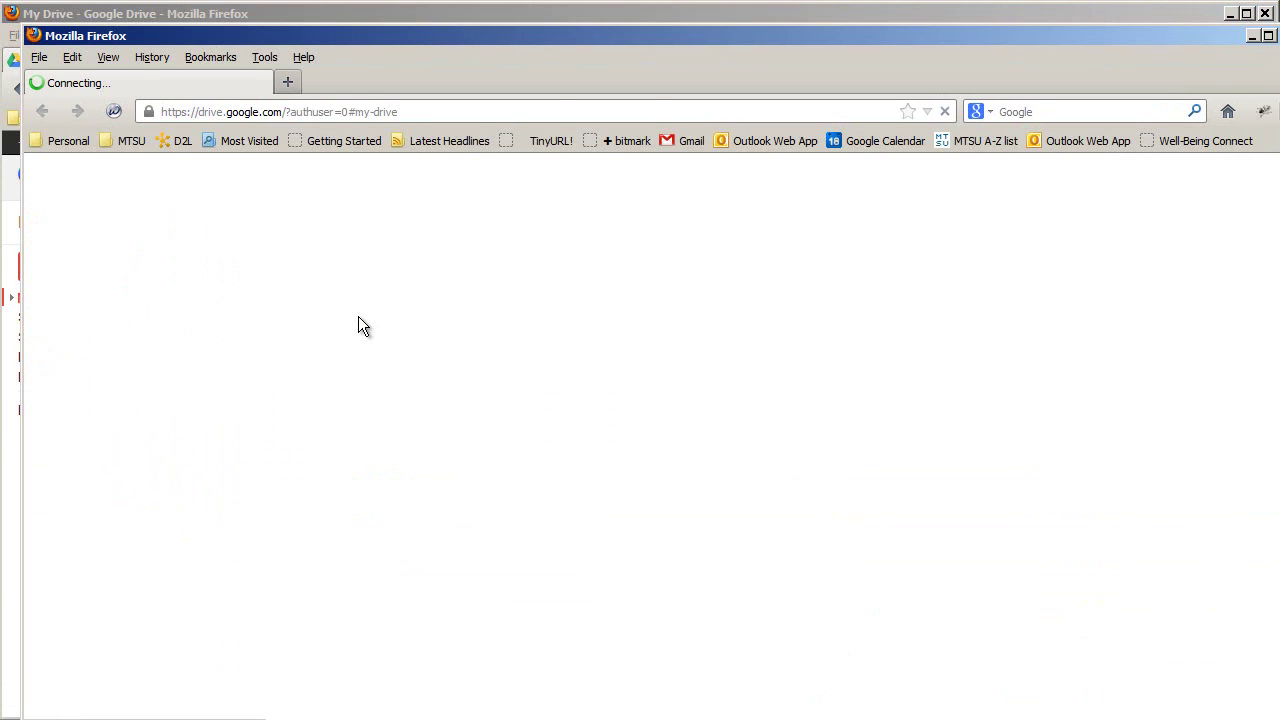
drag(388, 36, 364, 20)
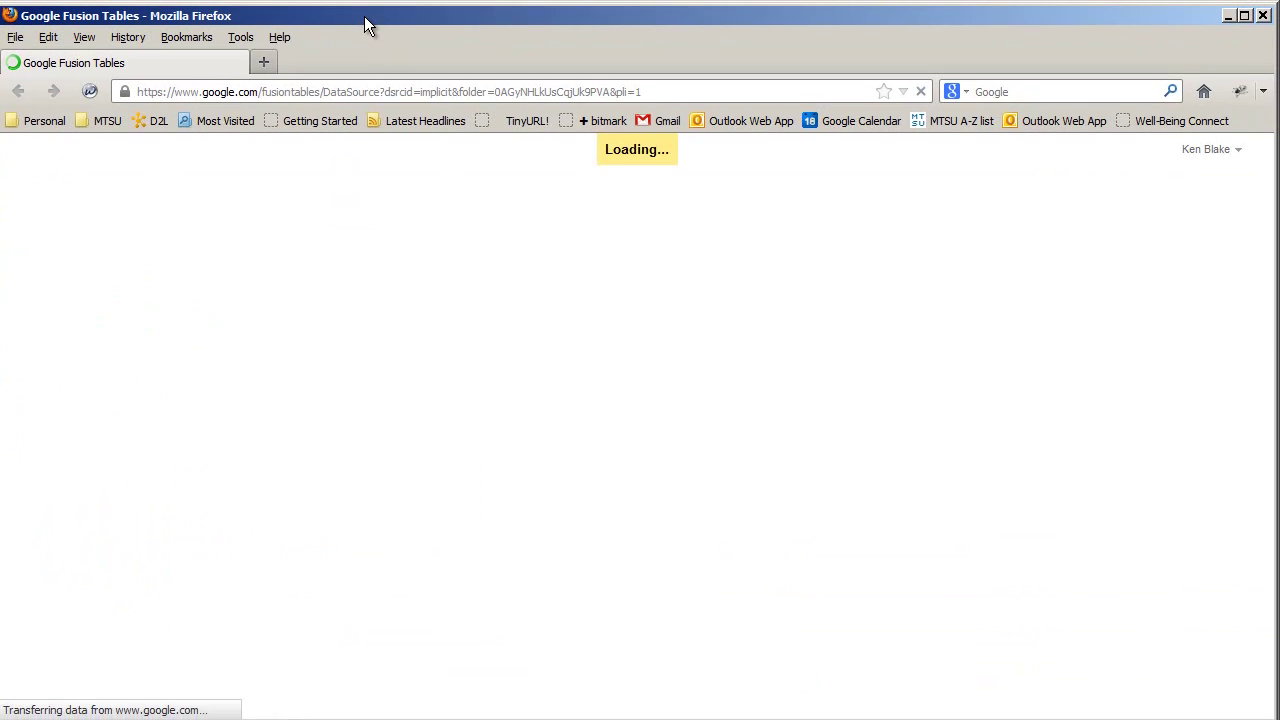
Import the Local State House Candidates 2012 spreadsheet from Removable Disk (E:), with column names in row 1 and the suggested table name.
click(668, 254)
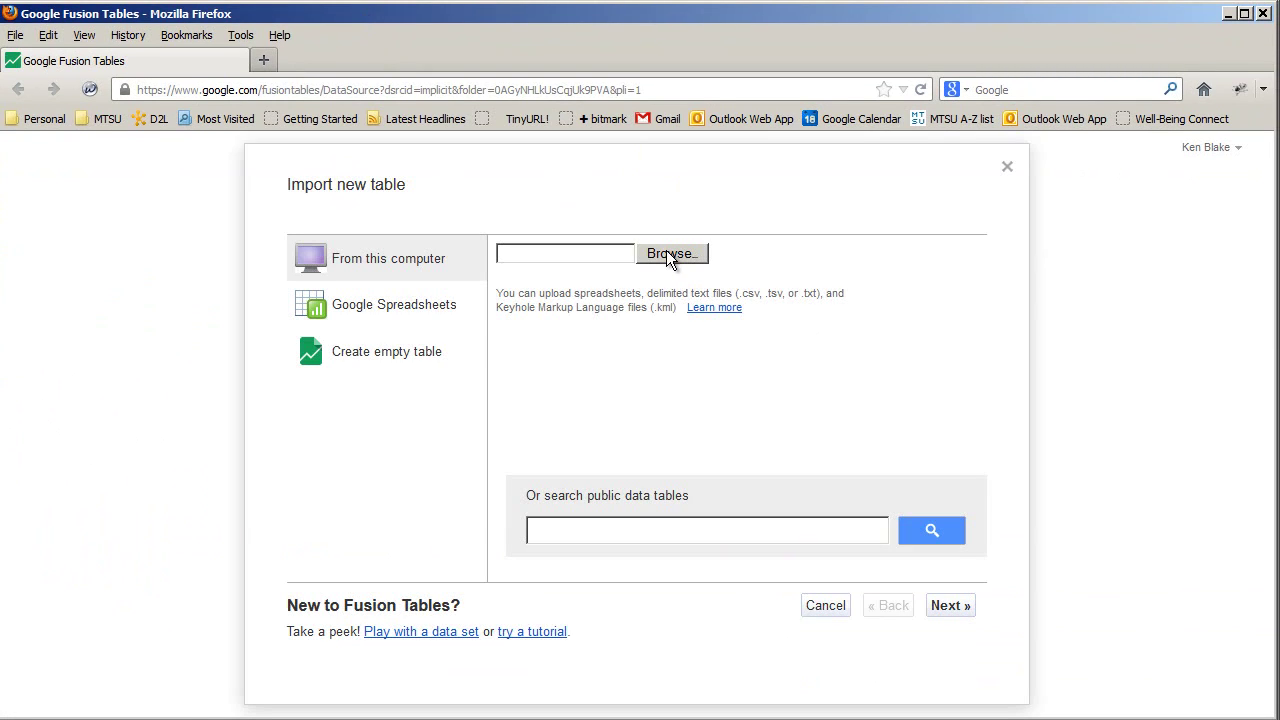
click(84, 442)
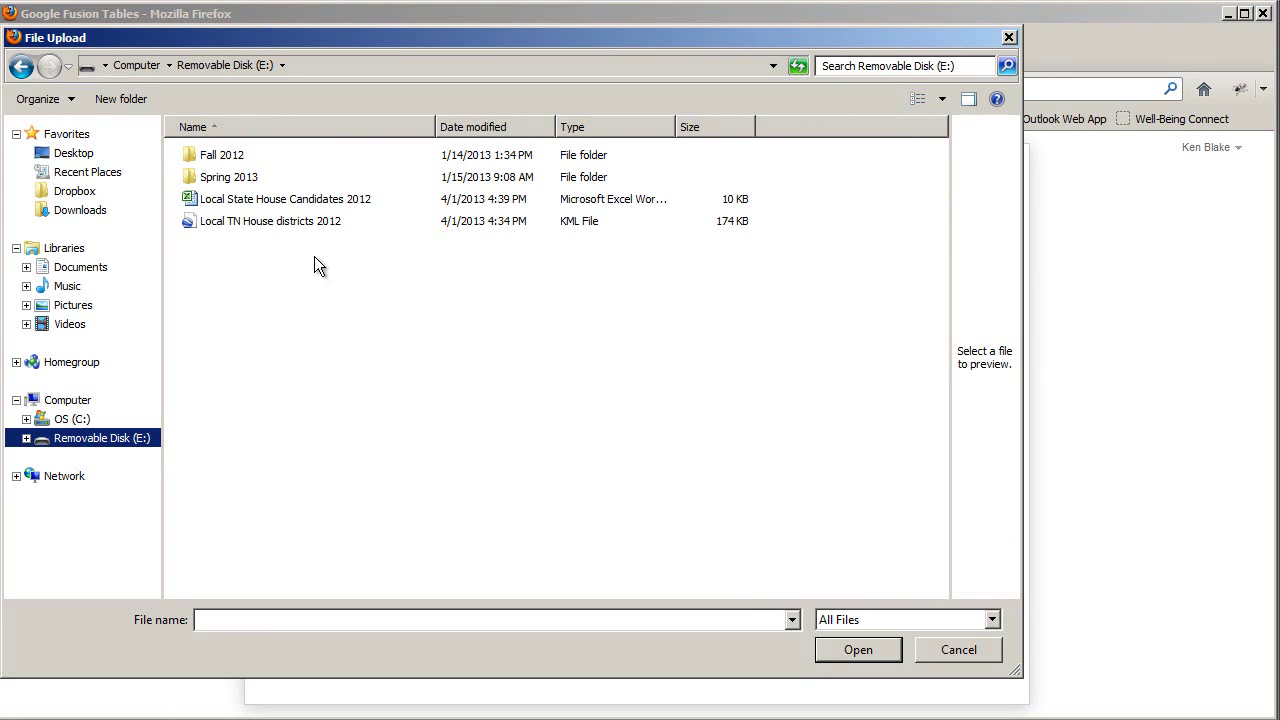
click(222, 206)
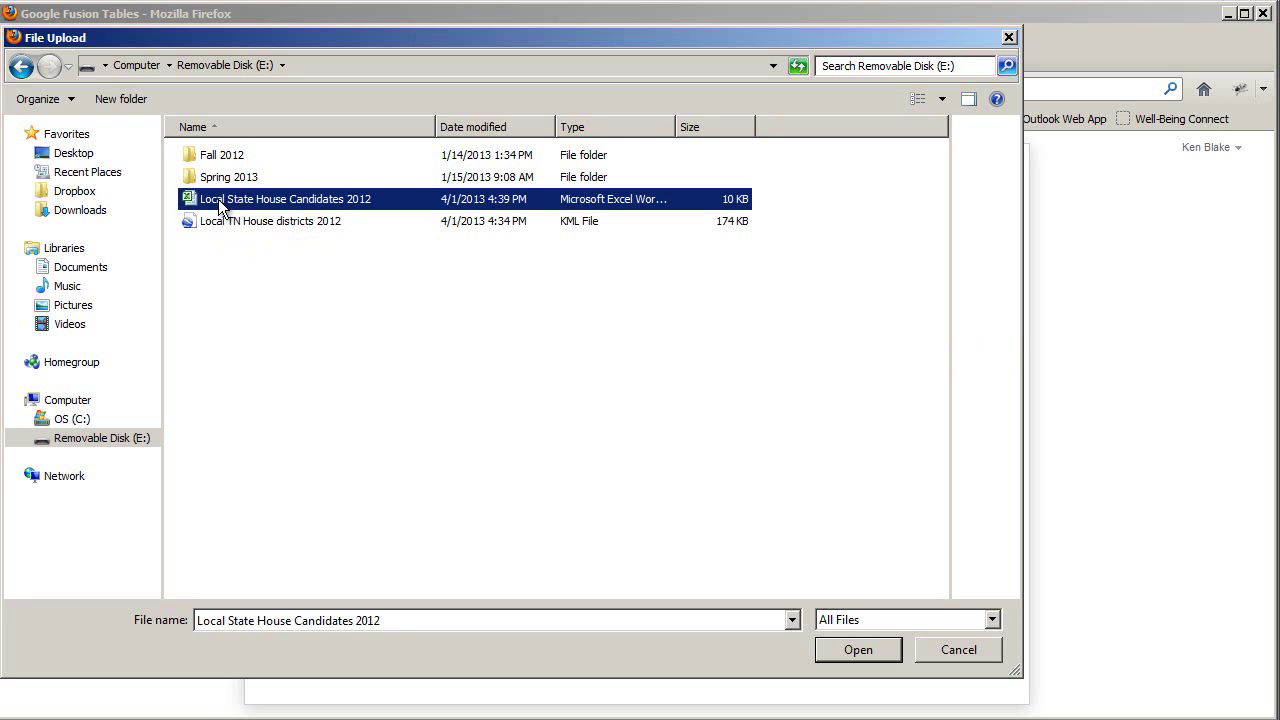
click(847, 652)
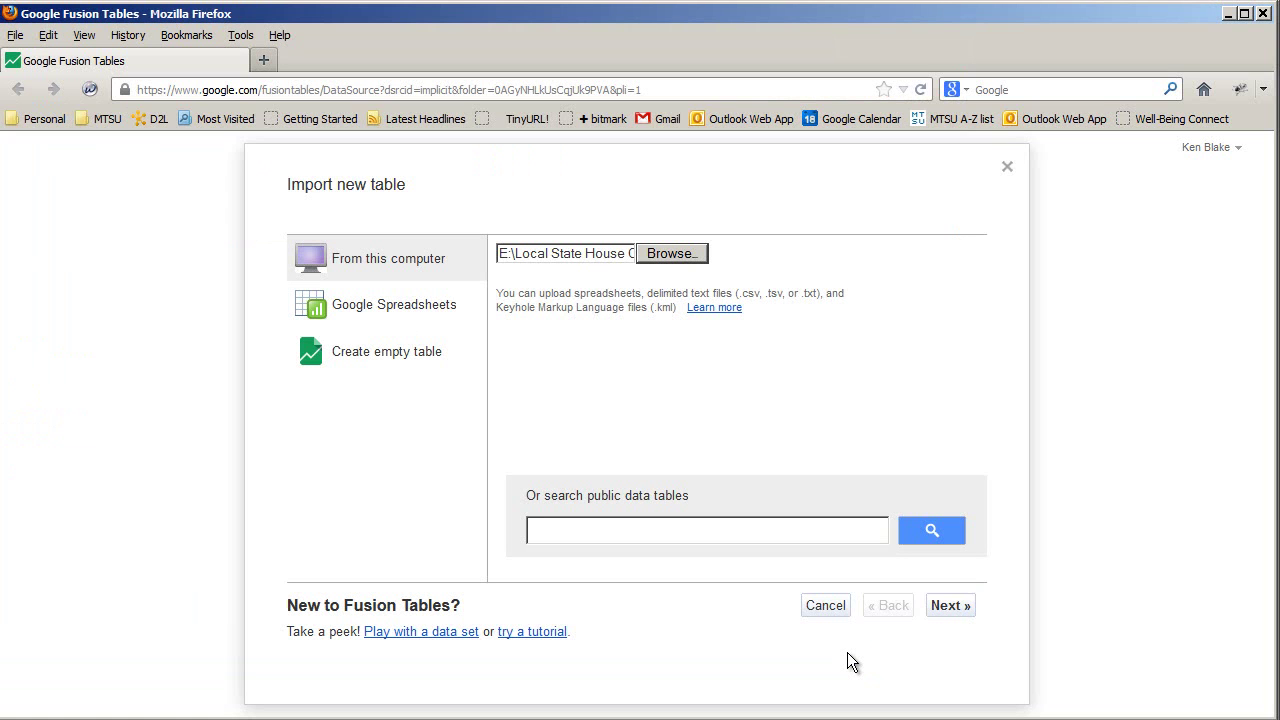
click(948, 605)
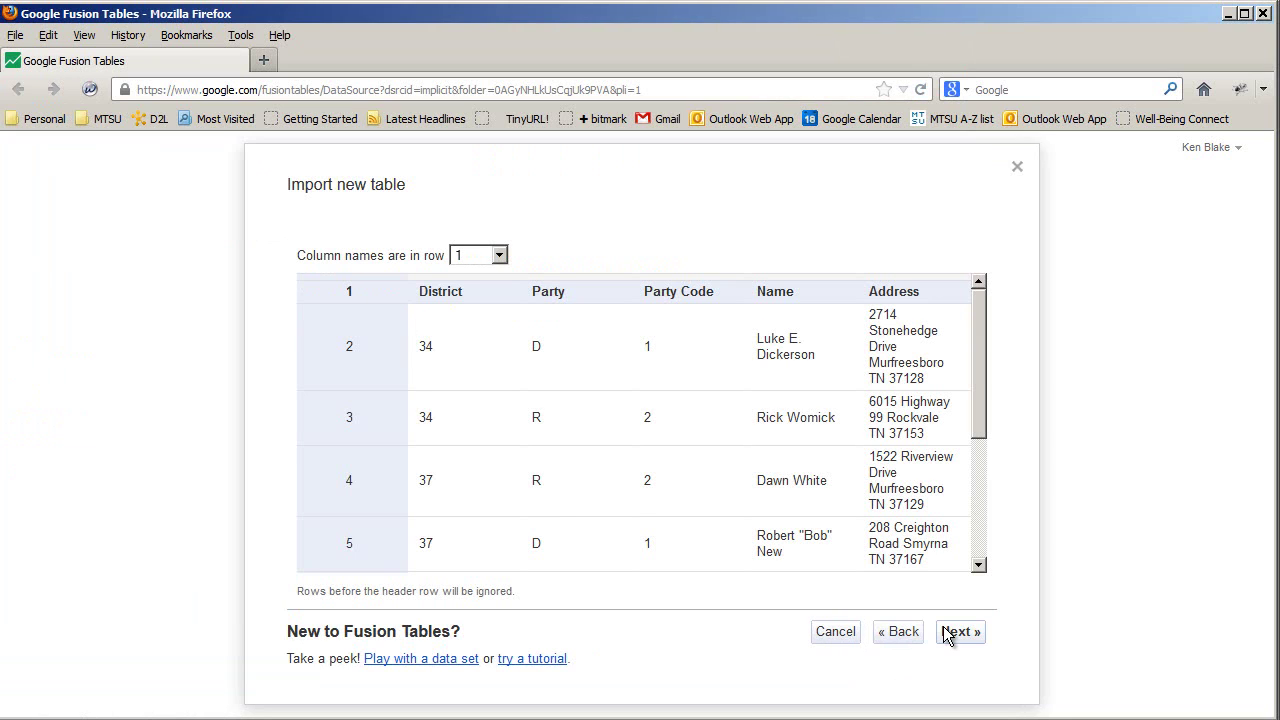
click(954, 631)
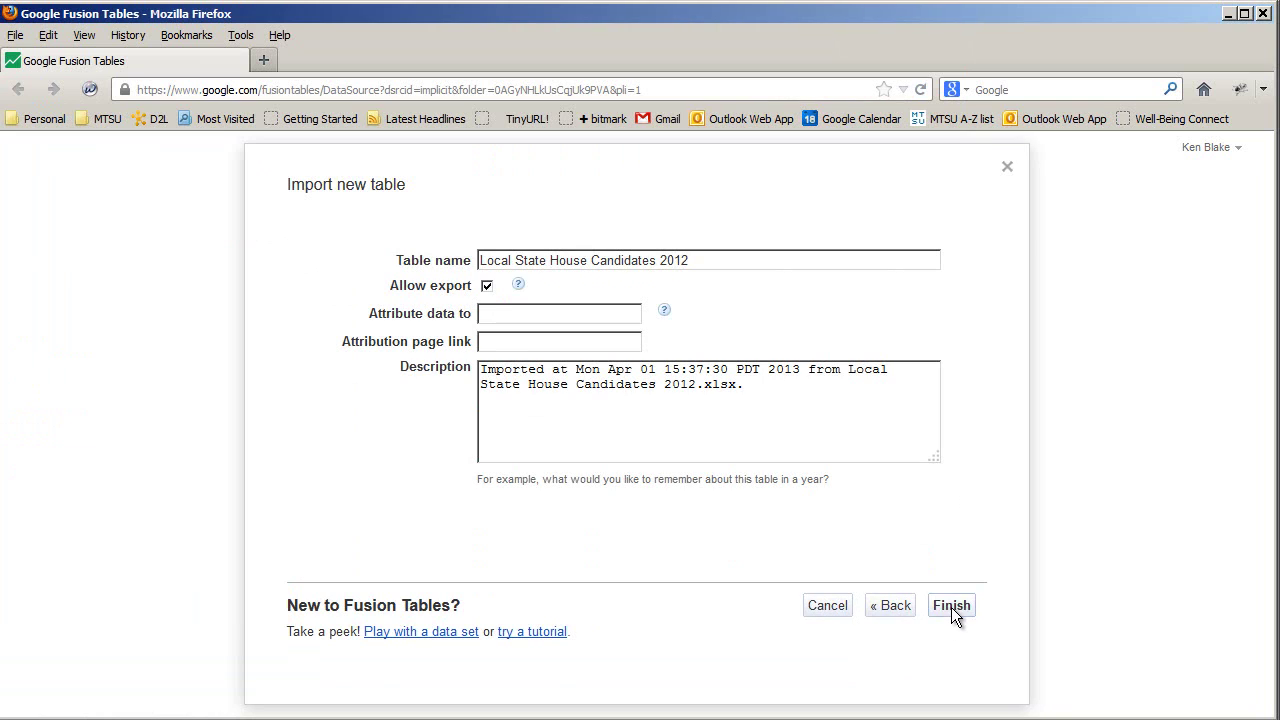
click(951, 607)
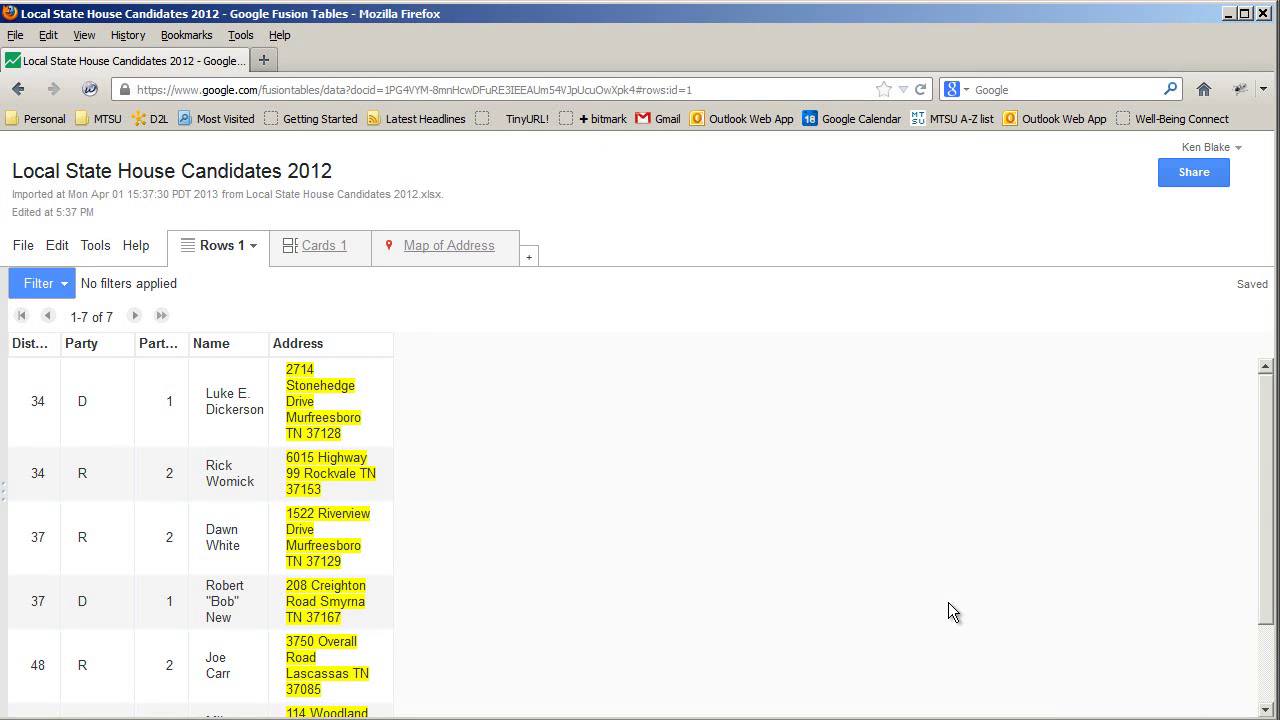
drag(1266, 467, 1258, 435)
Return to the Google Drive file list and create another Fusion Table in a maximized window.
click(1230, 14)
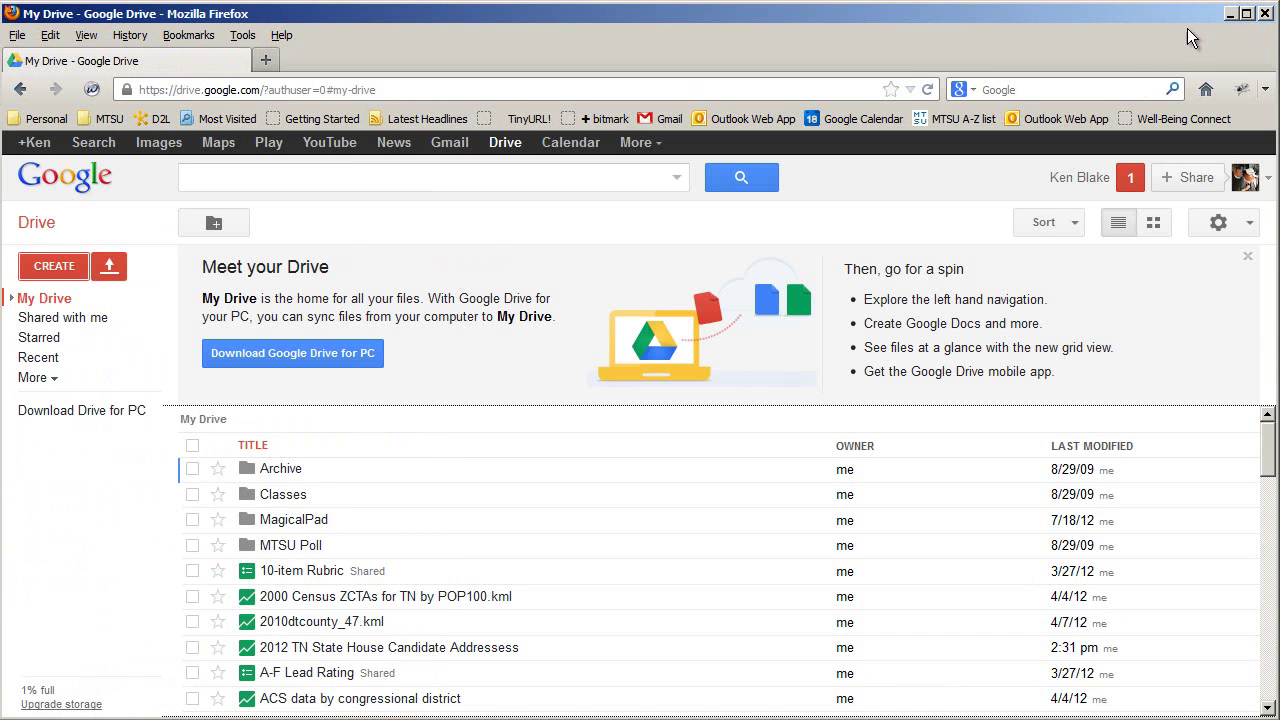
click(60, 264)
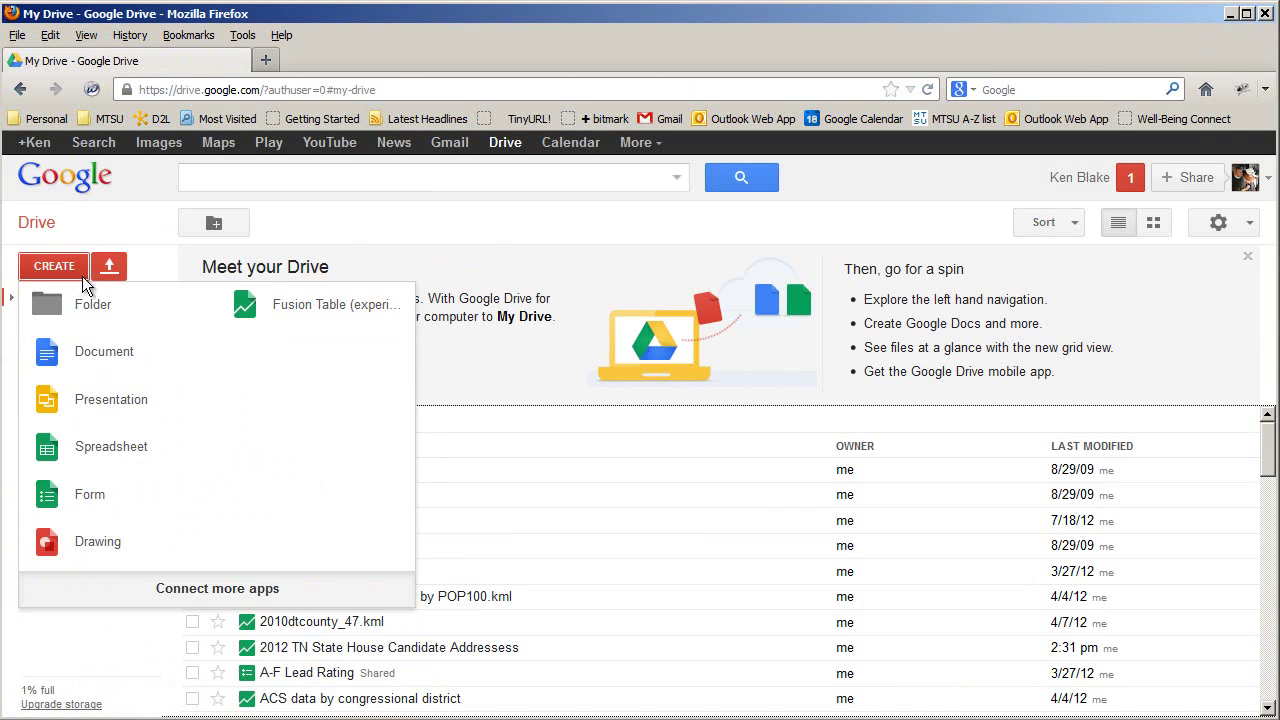
click(314, 308)
double_click(384, 30)
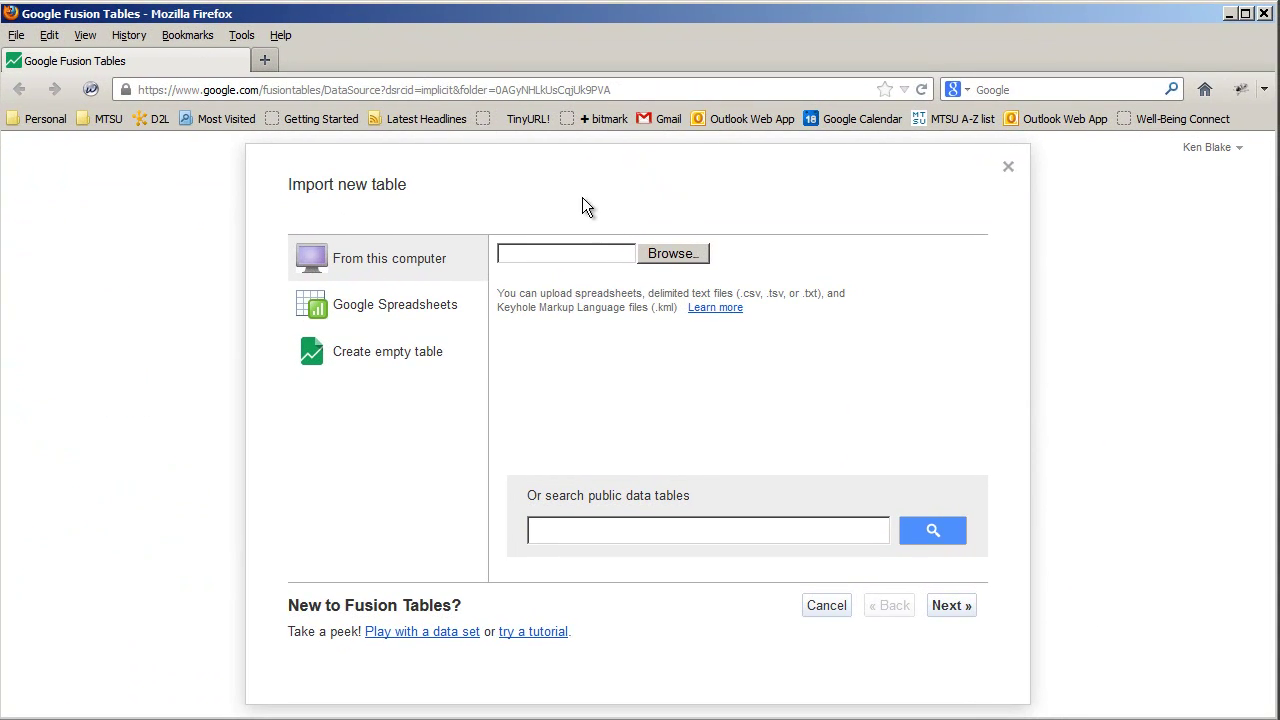
Import the Local TN House districts 2012 KML file, with column names in row 1 and the suggested table name.
click(672, 254)
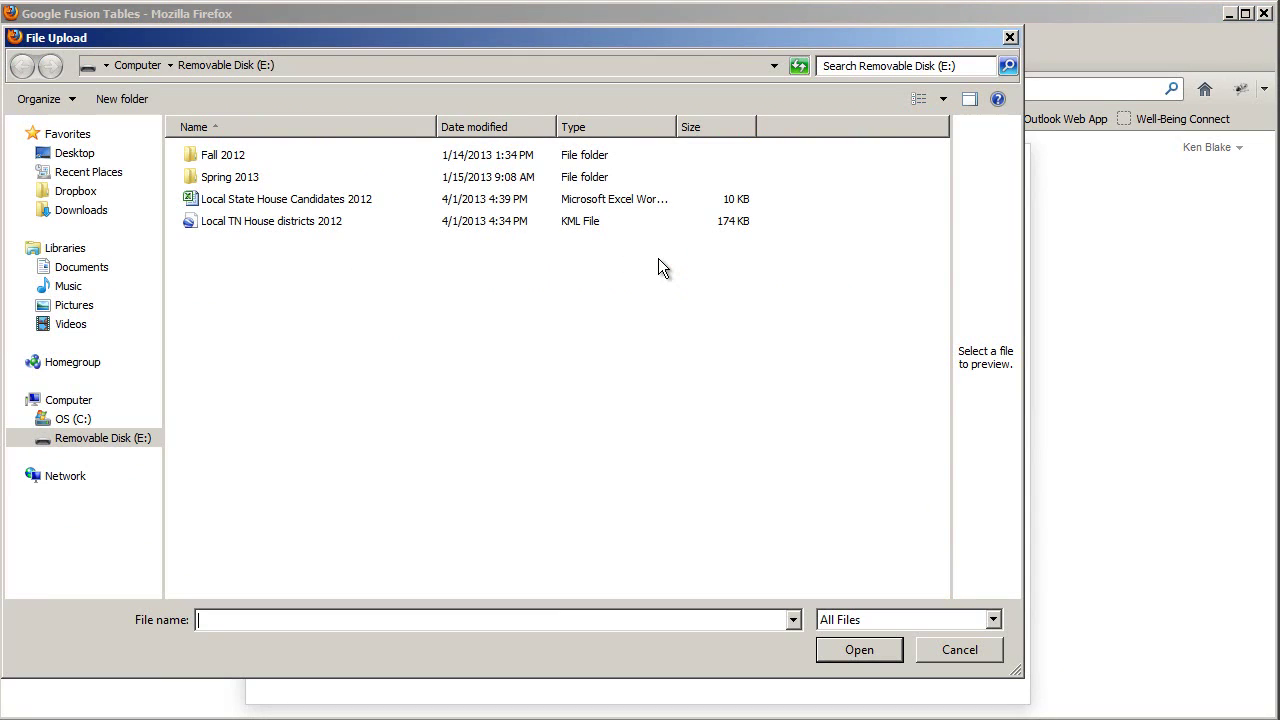
click(232, 224)
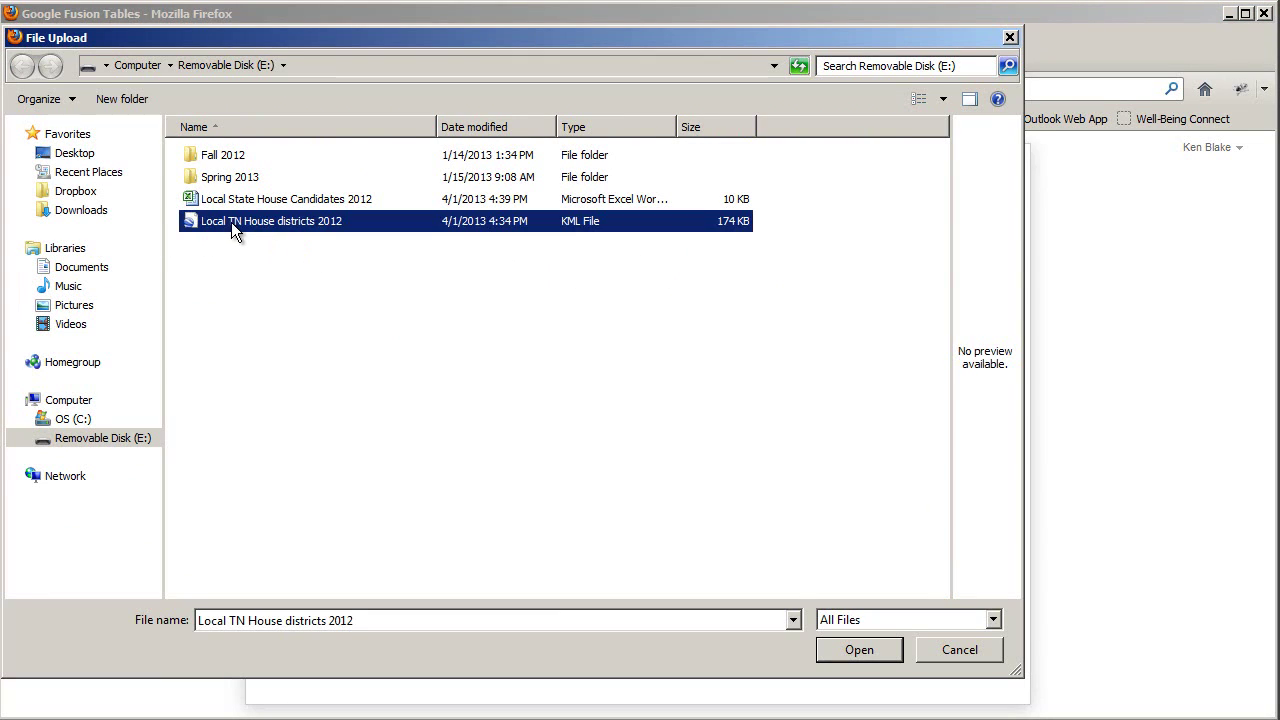
click(851, 646)
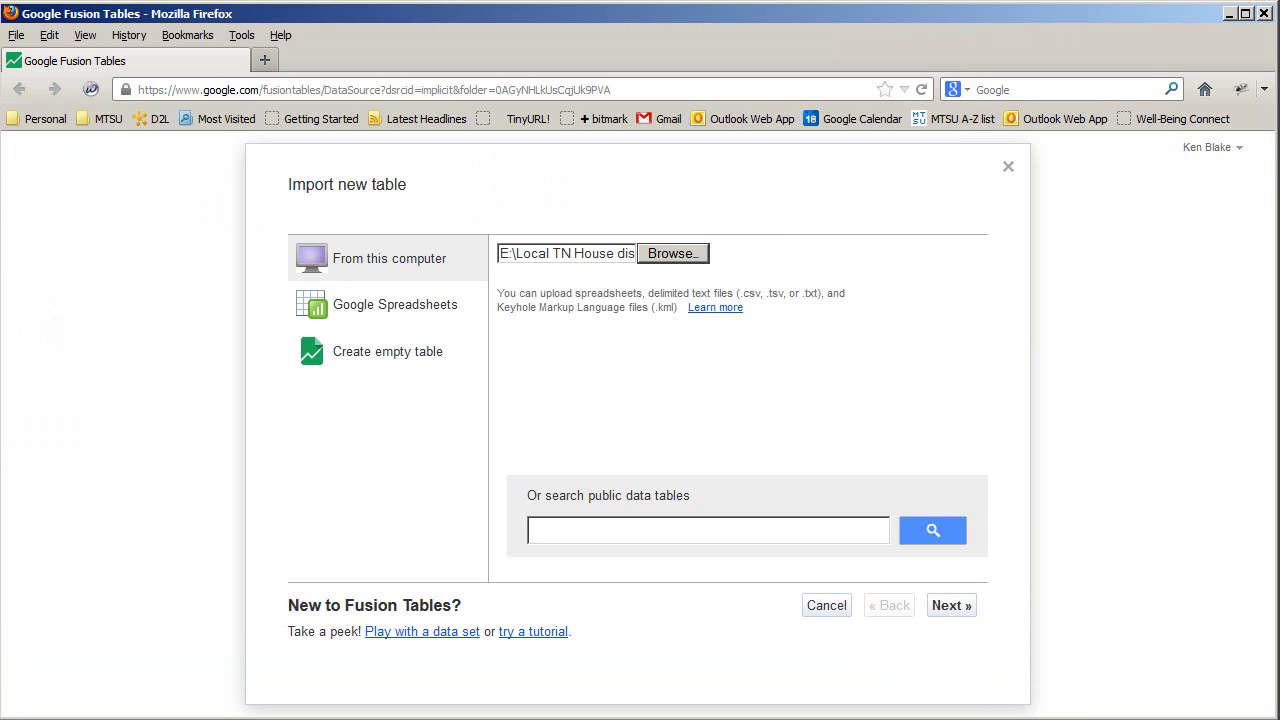
click(946, 606)
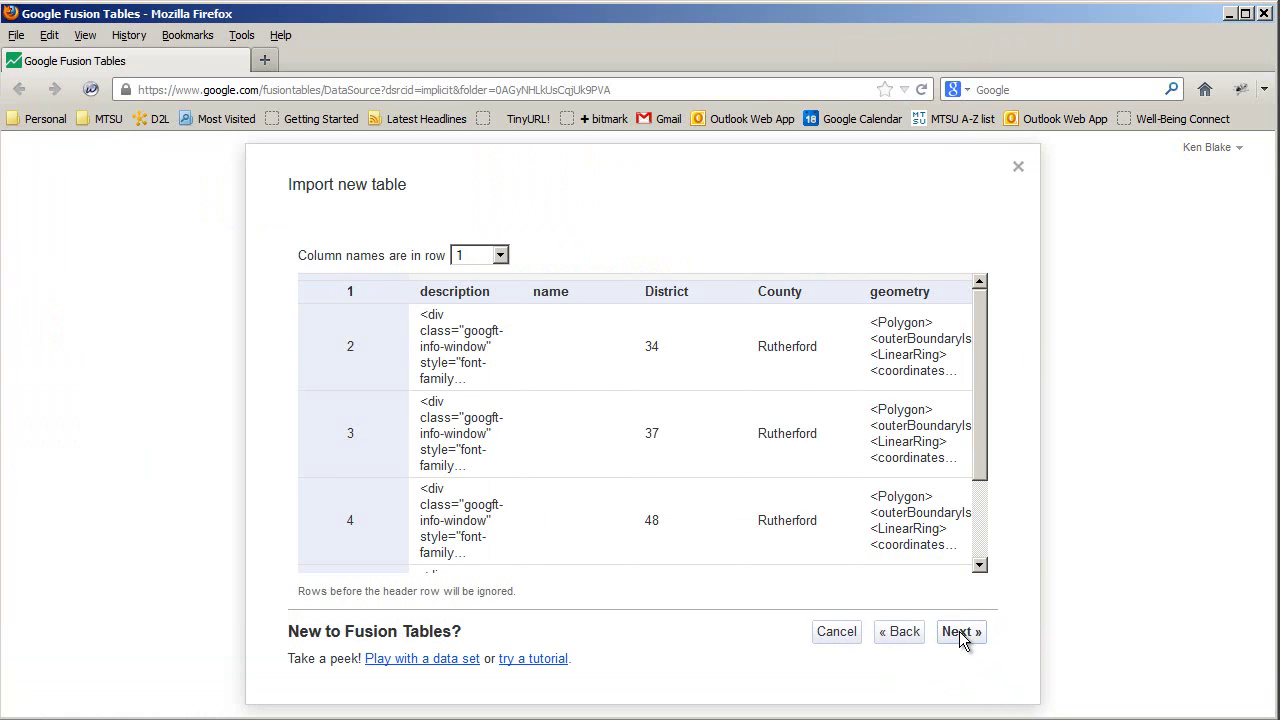
click(959, 632)
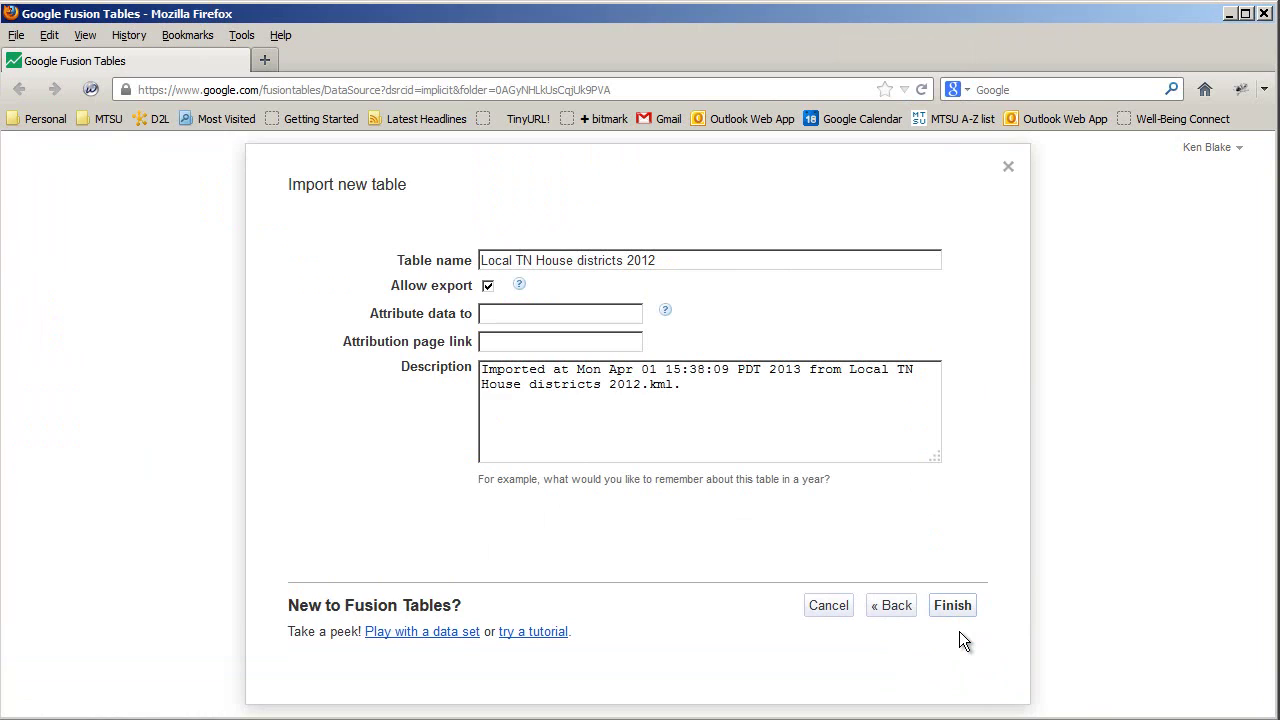
click(953, 608)
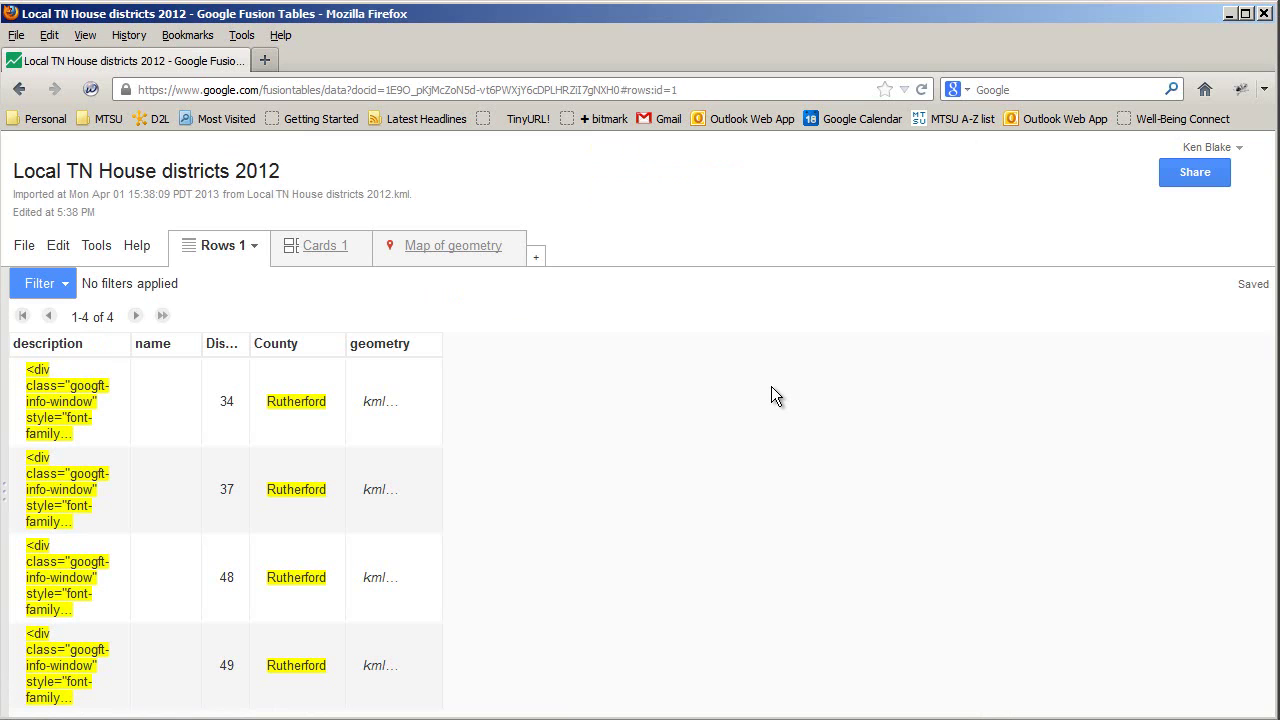
Switch to the Local State House Candidates 2012 table, view its address map, and inspect the details of the northernmost marker near Smyrna.
key(alt+Tab)
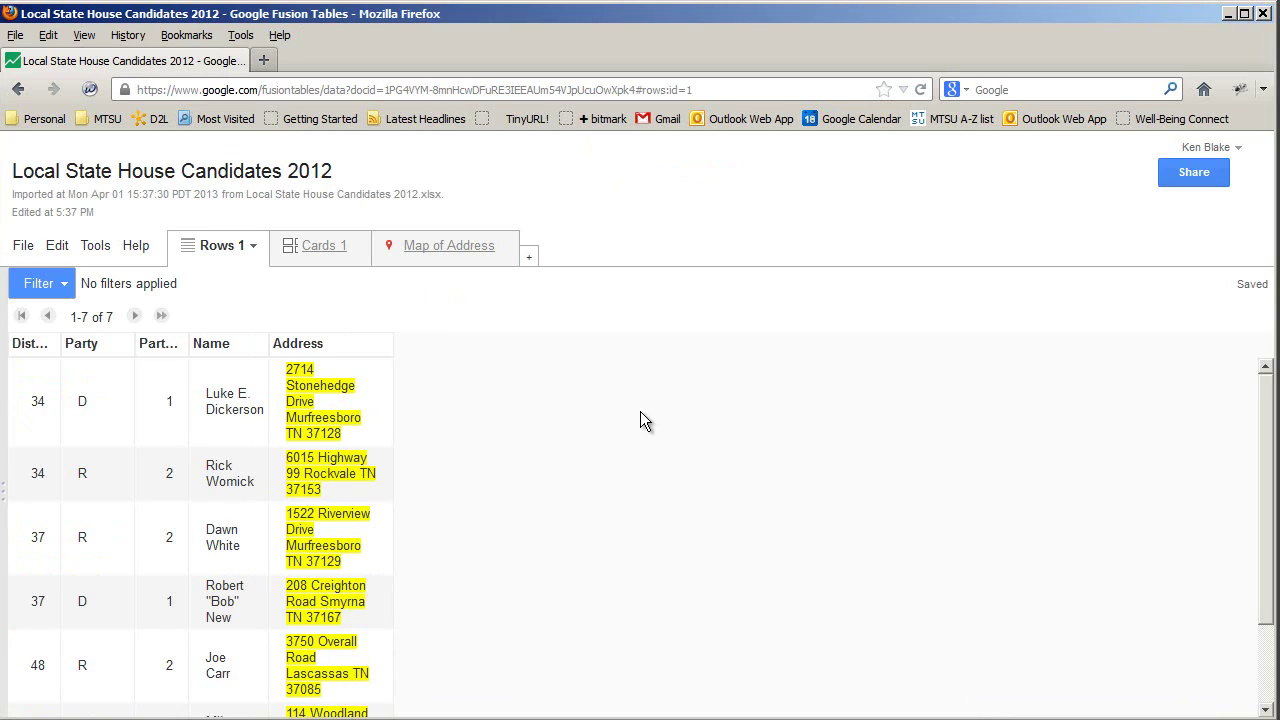
click(451, 251)
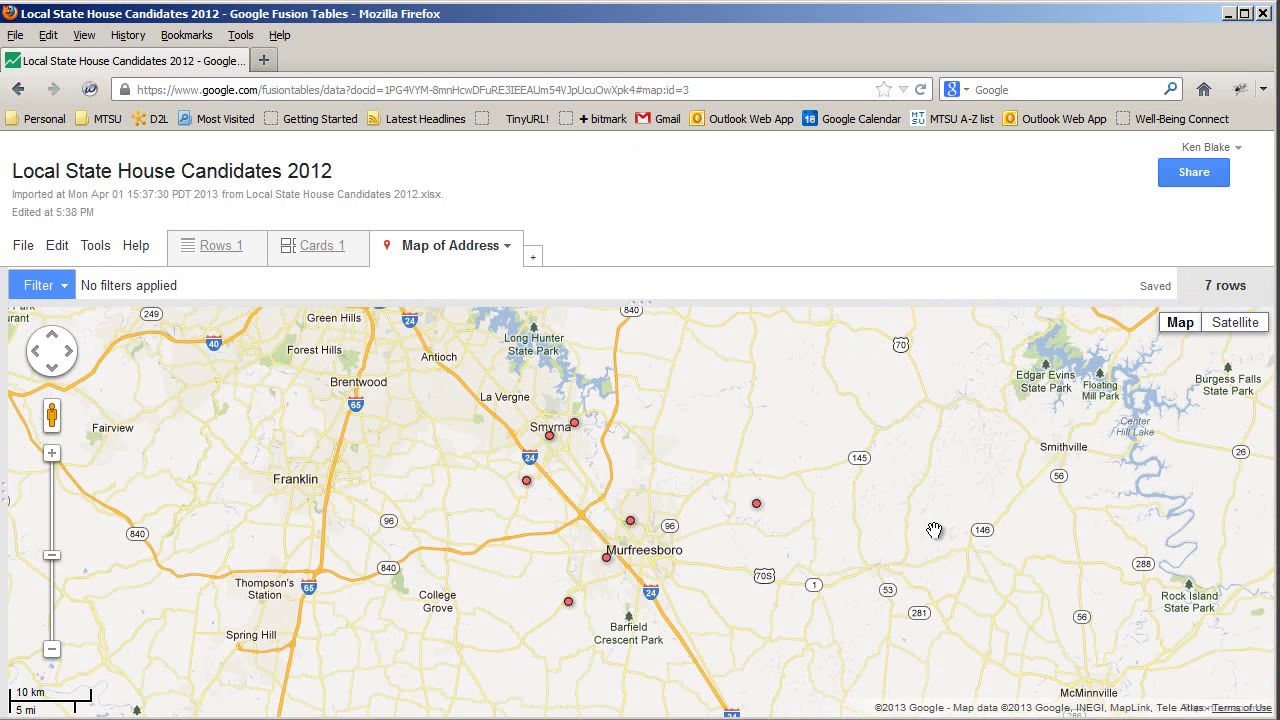
drag(765, 552, 773, 490)
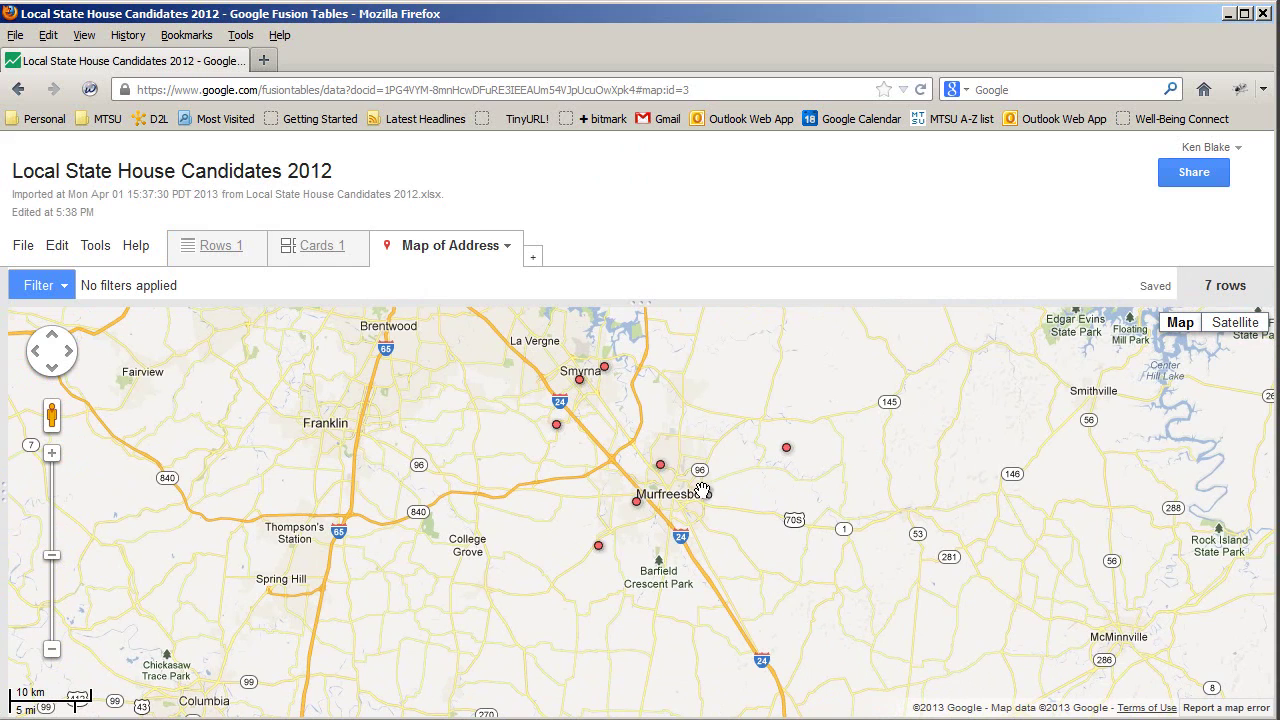
click(605, 368)
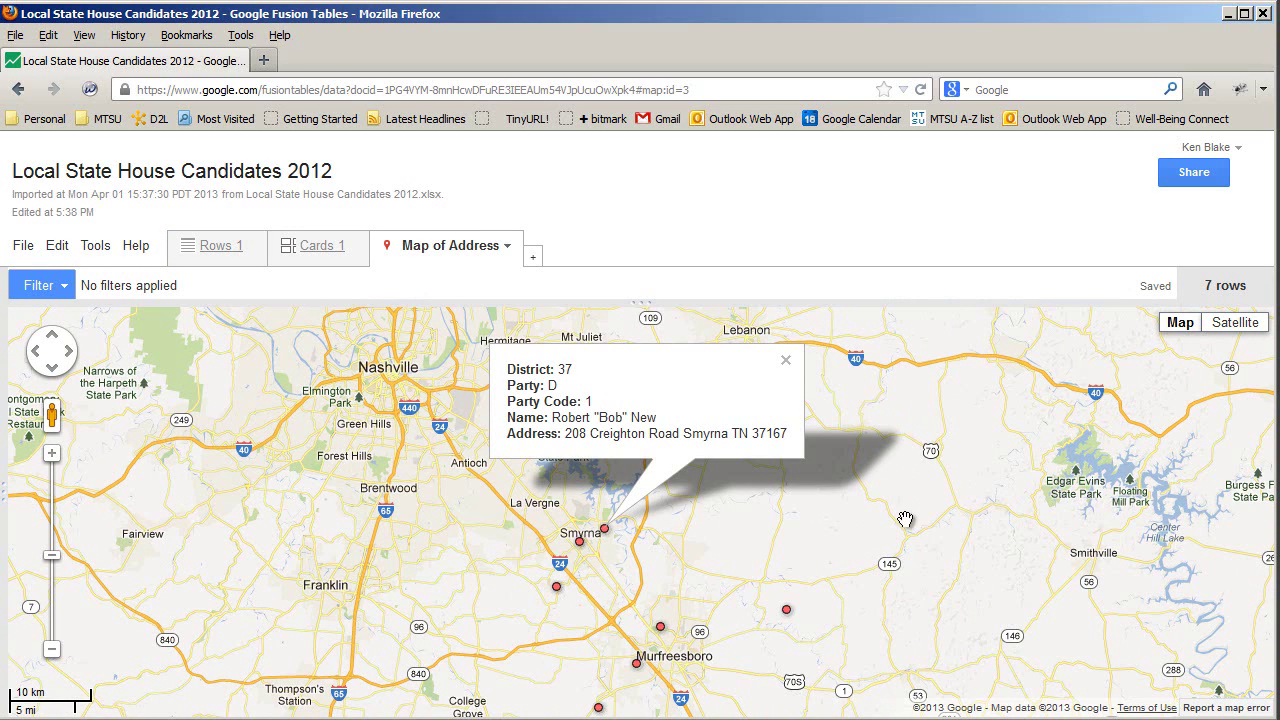
click(785, 360)
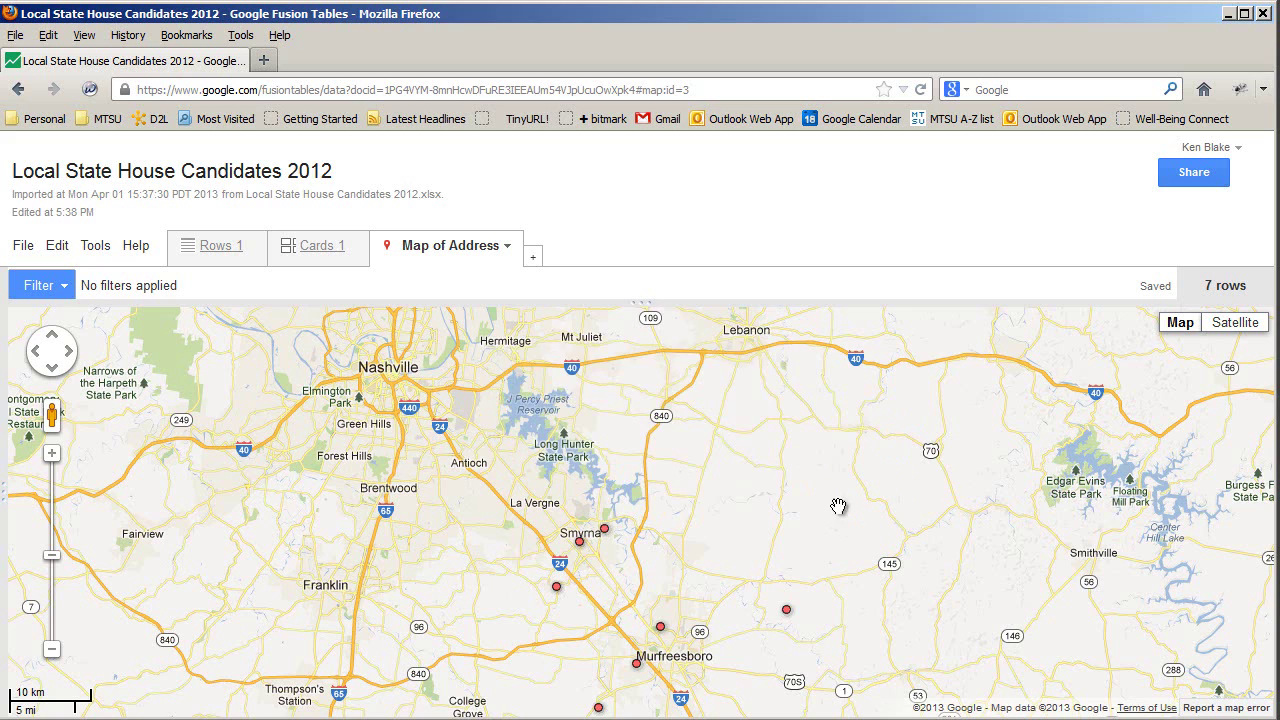
drag(837, 508, 818, 396)
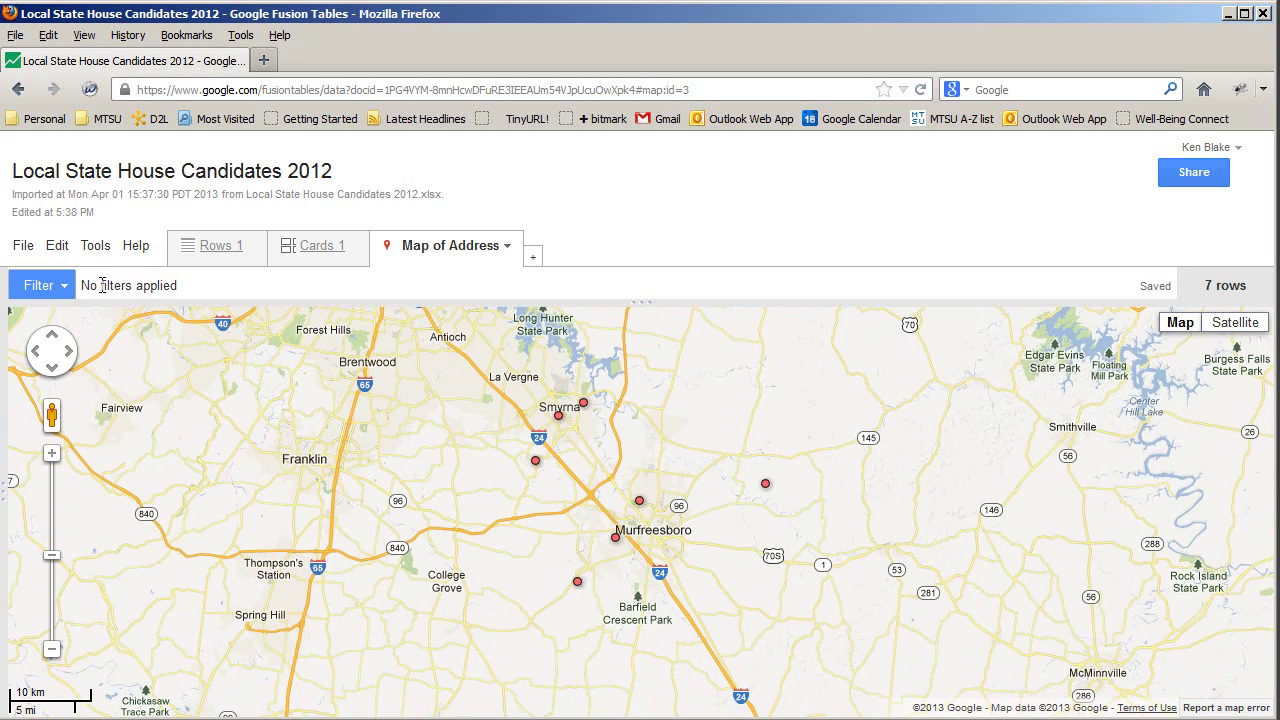
Set the candidate map's marker icons to be divided into 2 buckets based on the Party Code column.
click(90, 246)
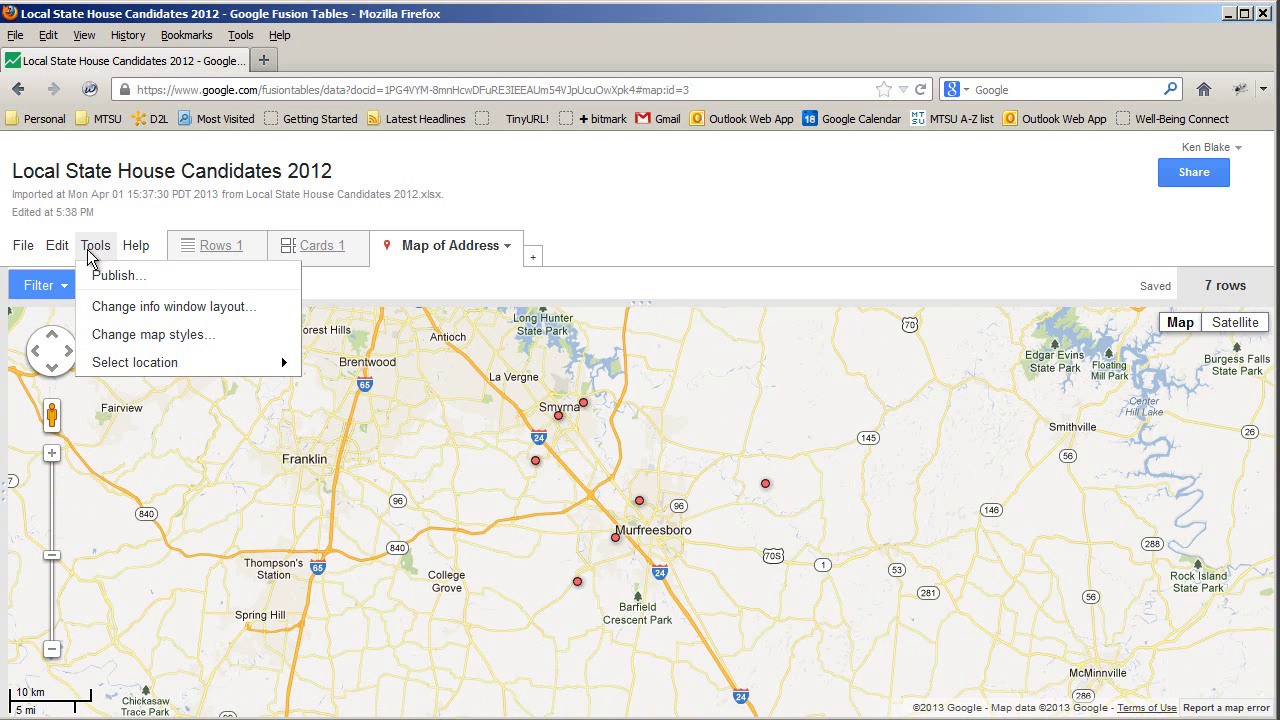
click(133, 336)
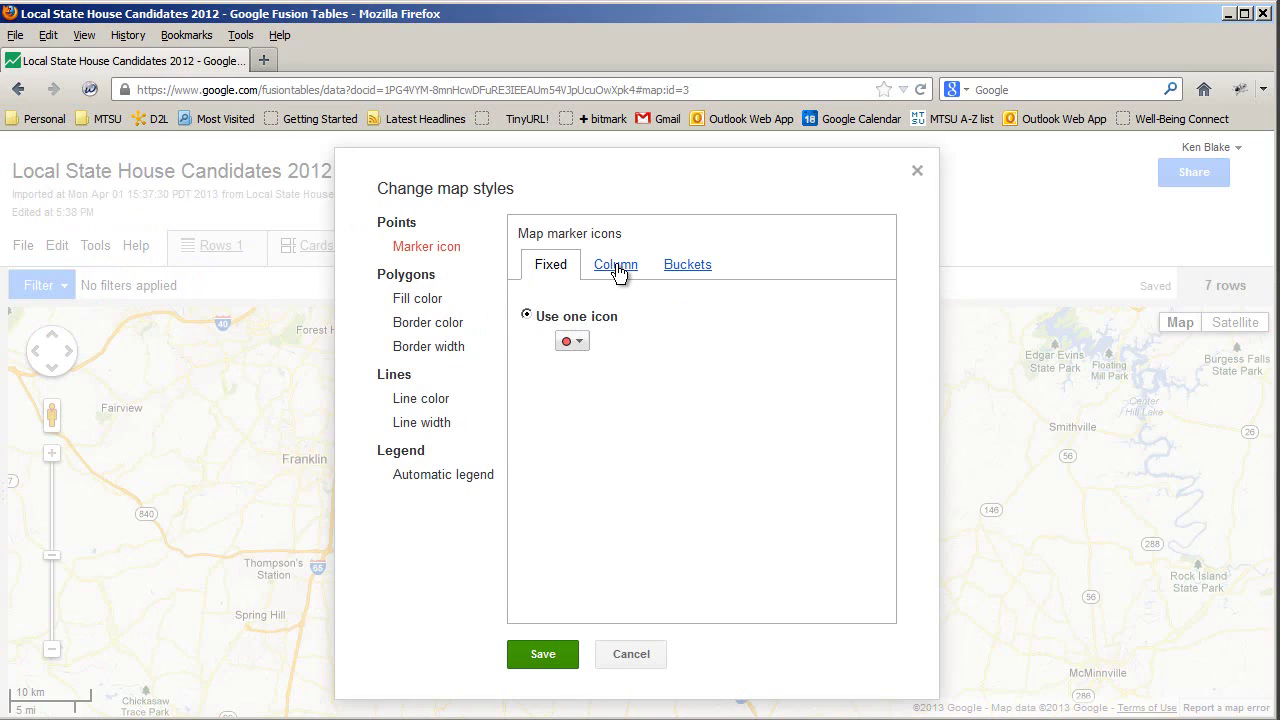
click(685, 268)
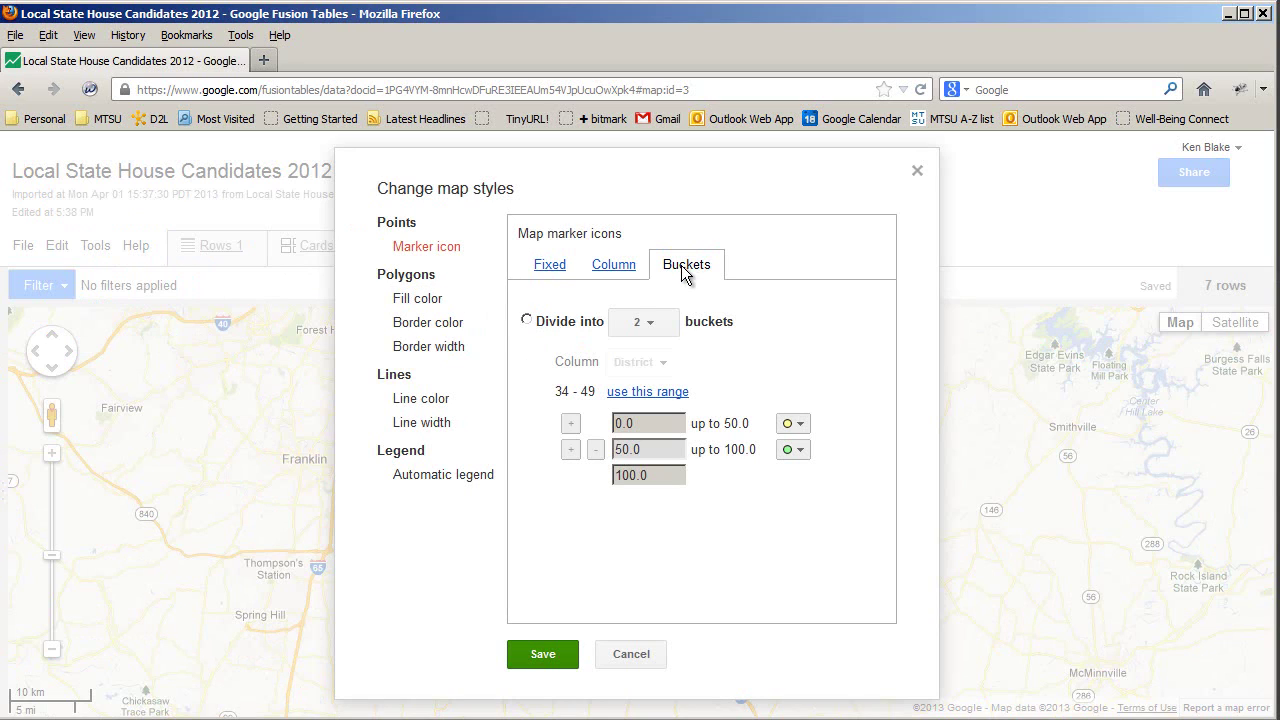
click(527, 321)
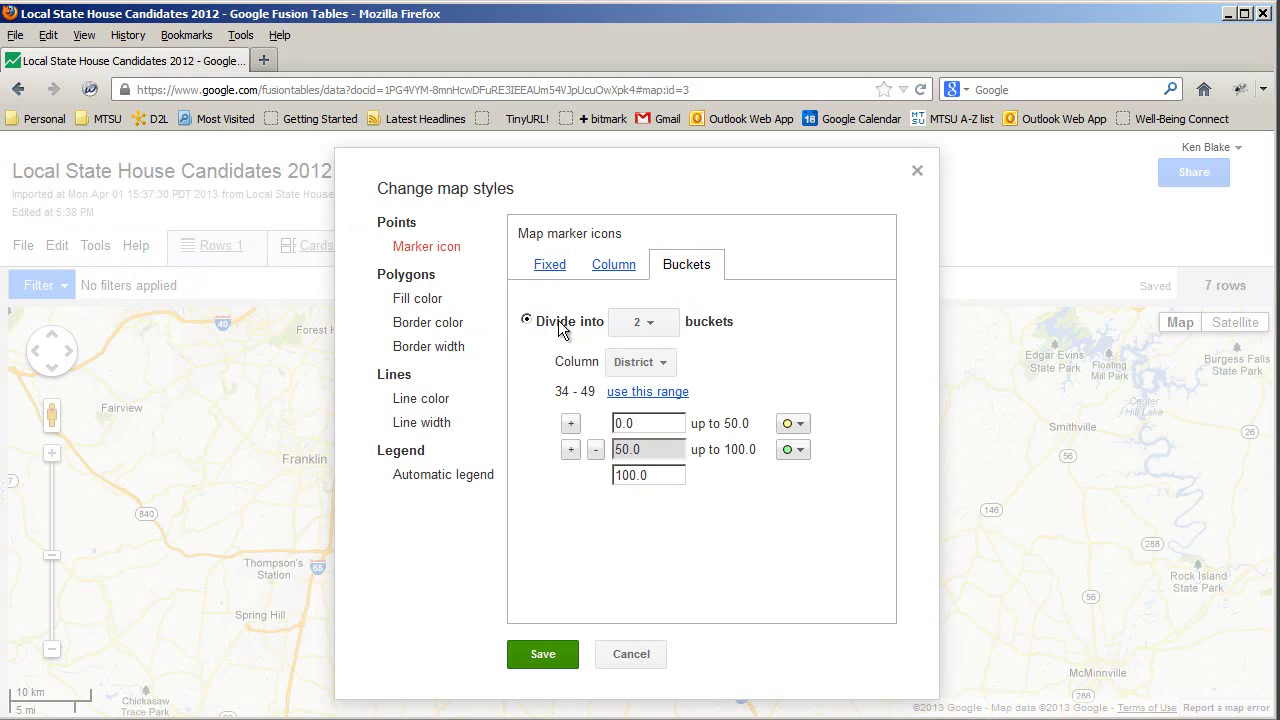
click(664, 368)
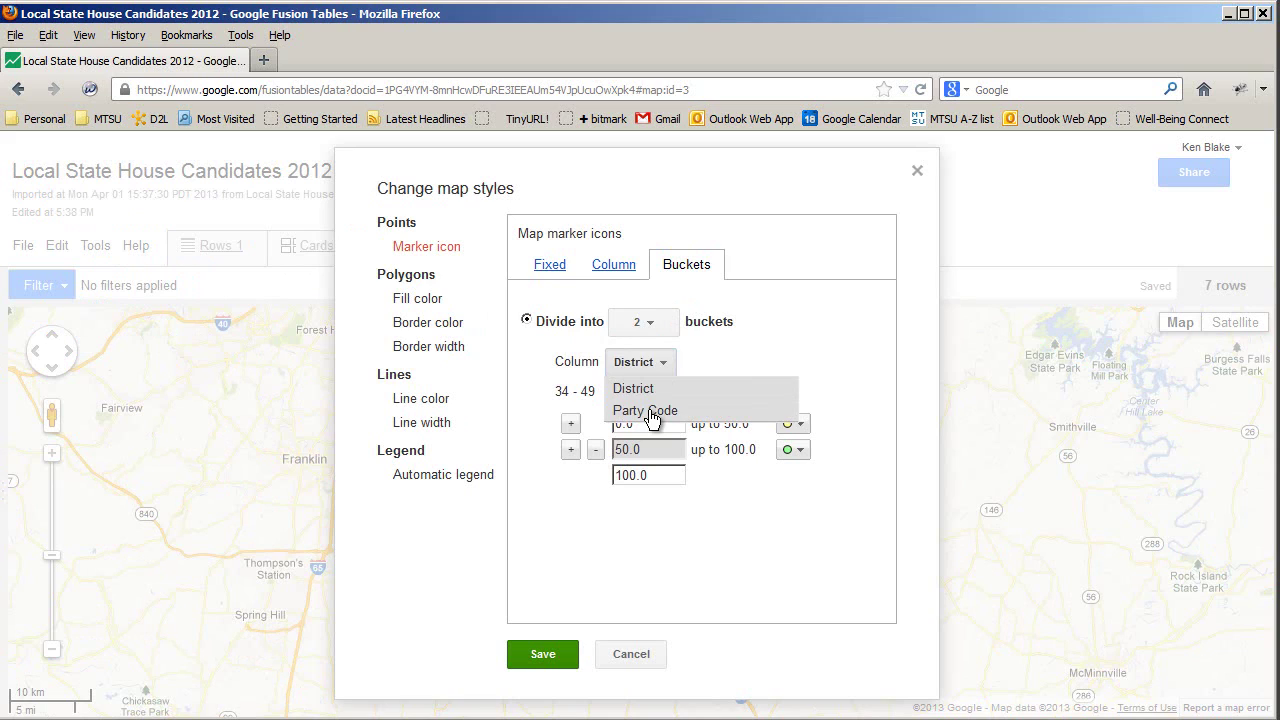
click(648, 411)
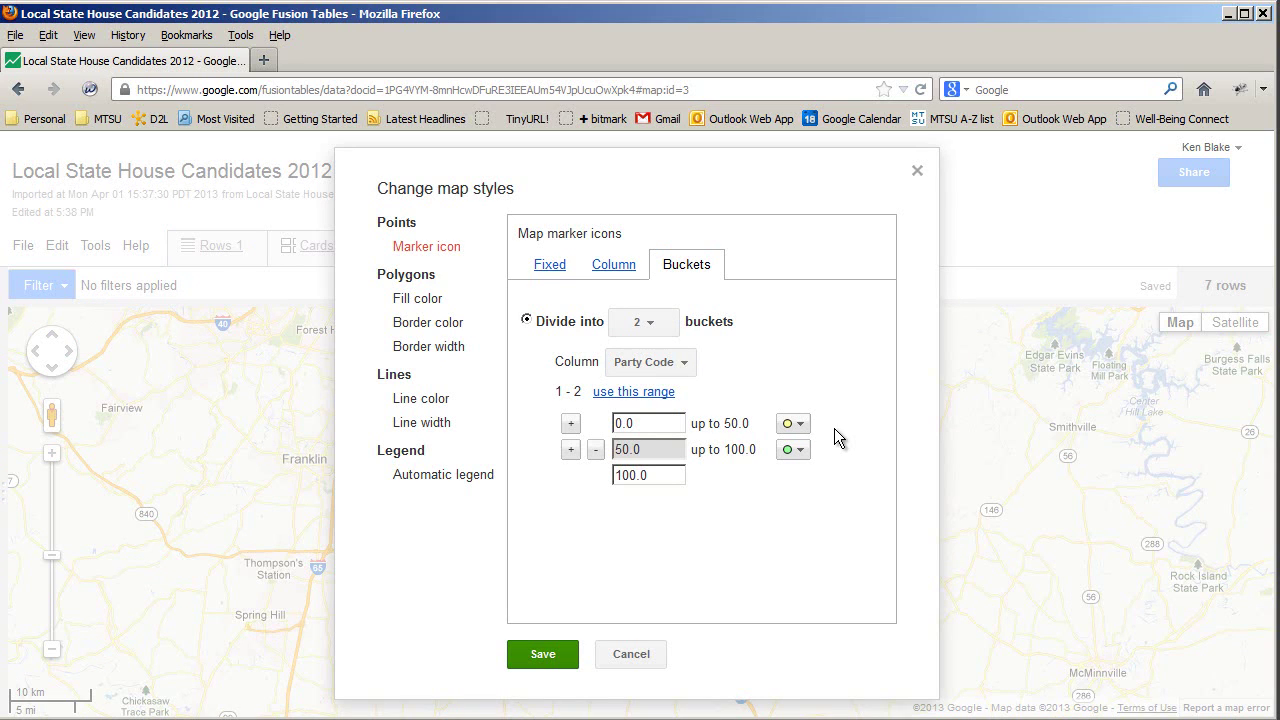
Set the overall Party Code bucket range to run from 1 to 2.
click(654, 477)
double_click(618, 475)
text(2)
click(648, 422)
double_click(648, 422)
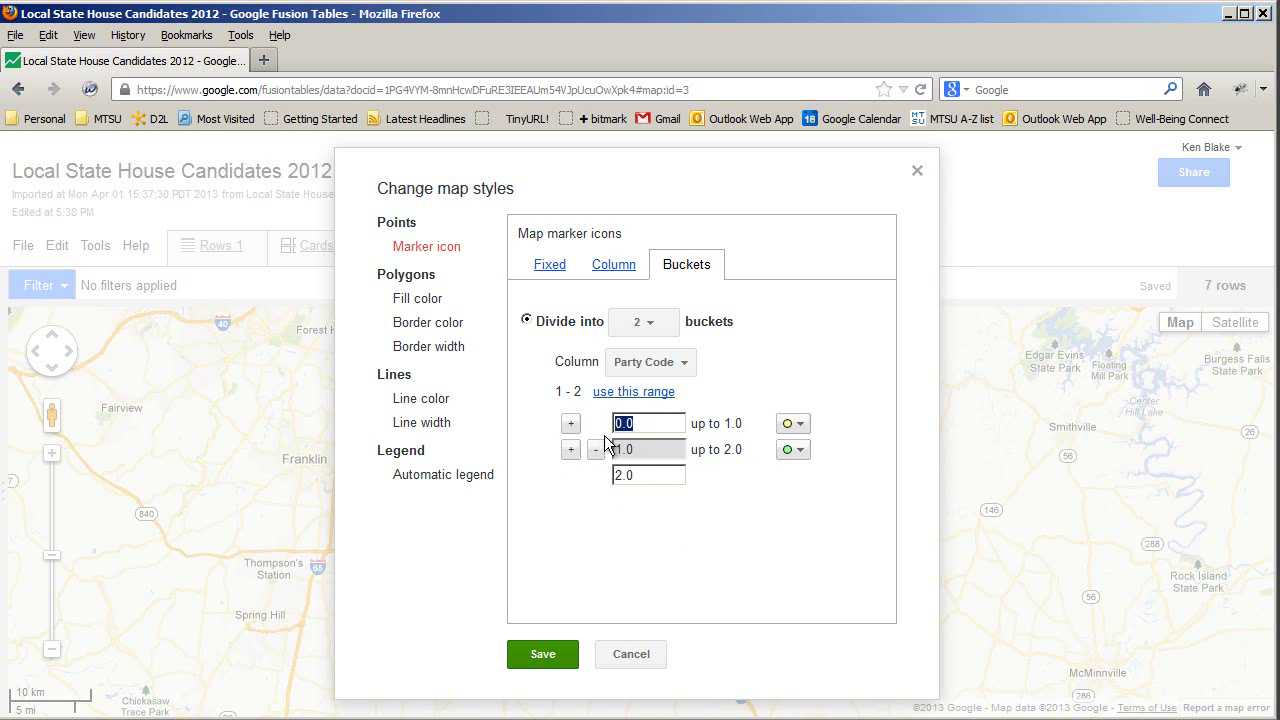
text(1)
Assign small_blue to the first bucket, start the second bucket at 2 with small_red, and save the map style.
click(795, 428)
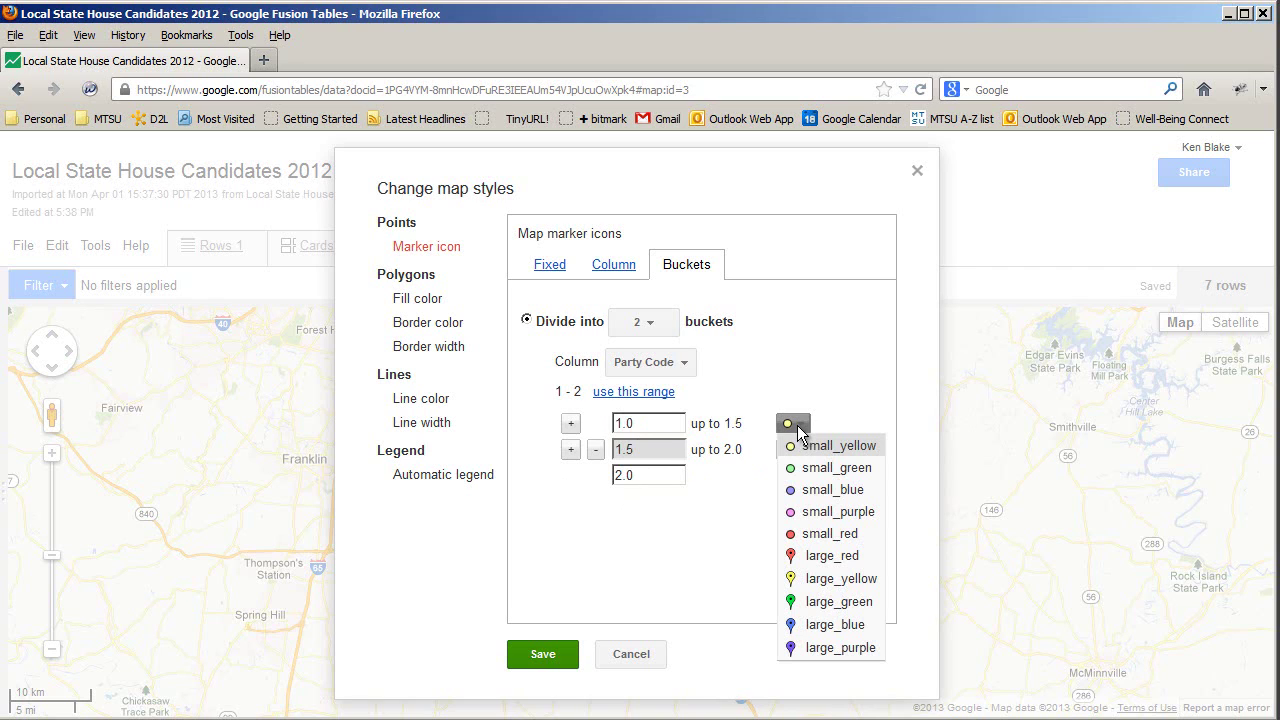
click(806, 494)
click(650, 449)
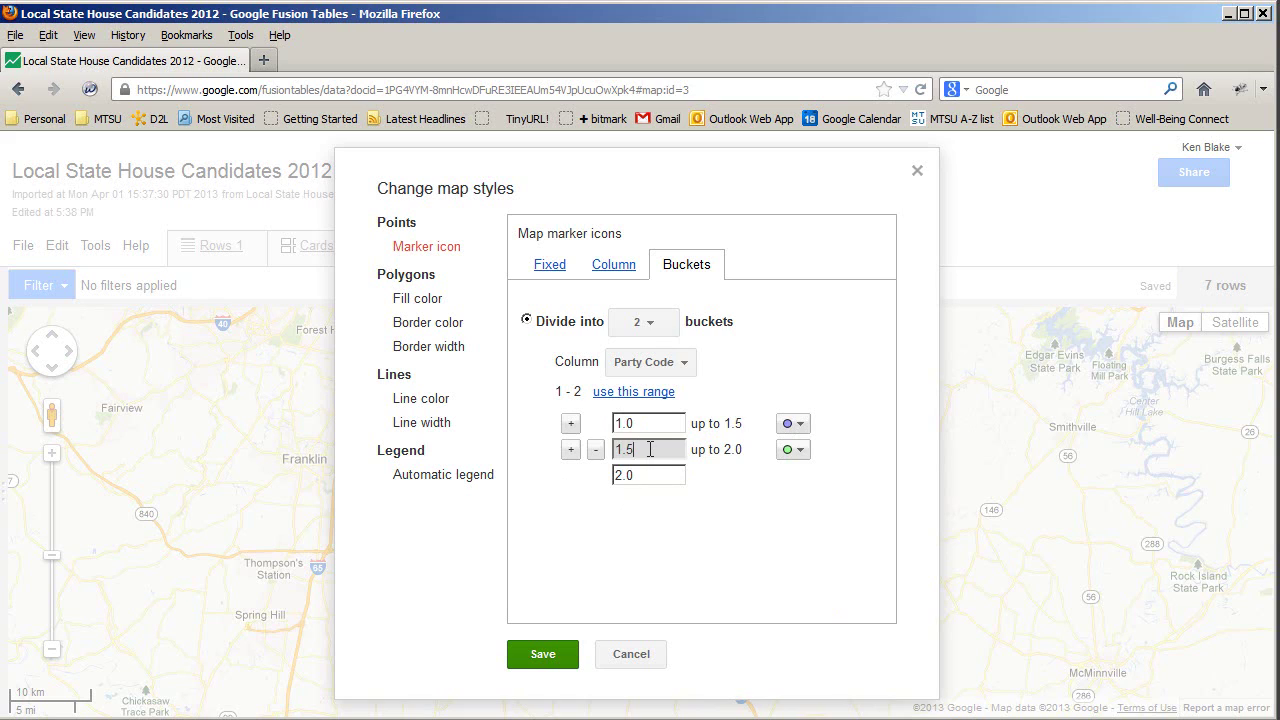
drag(650, 449, 554, 449)
text(2)
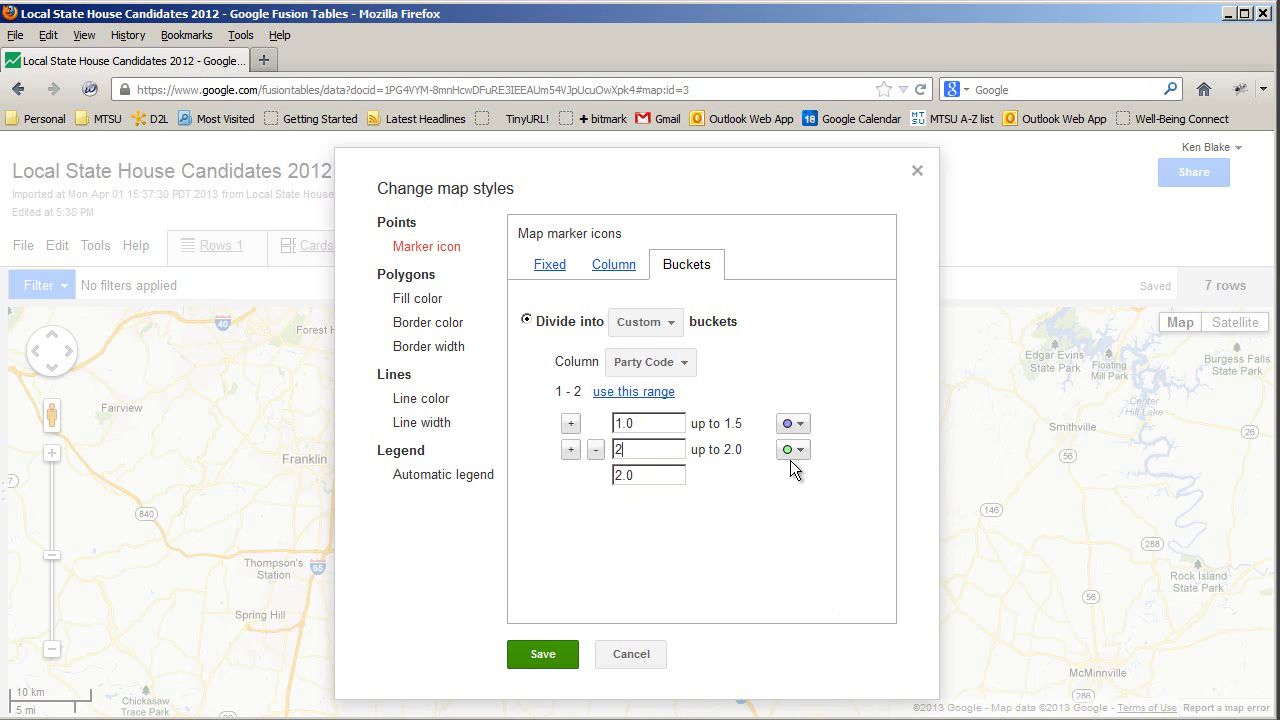
click(800, 452)
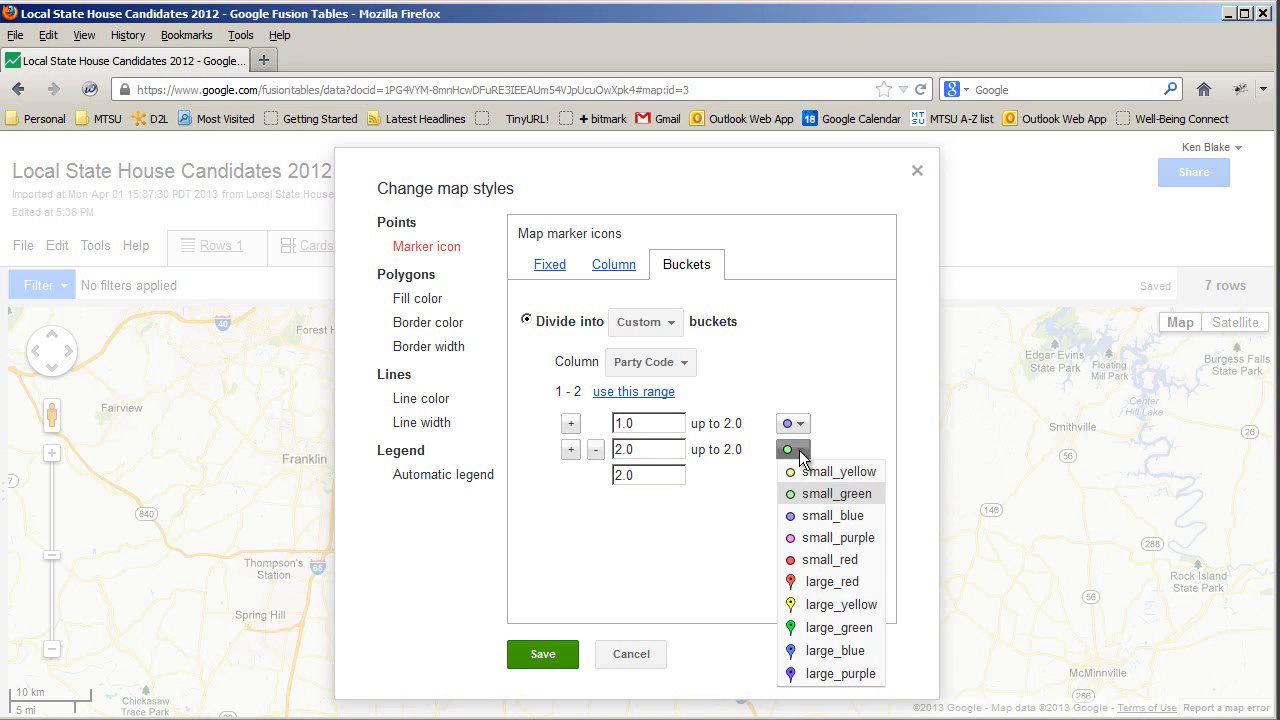
click(826, 561)
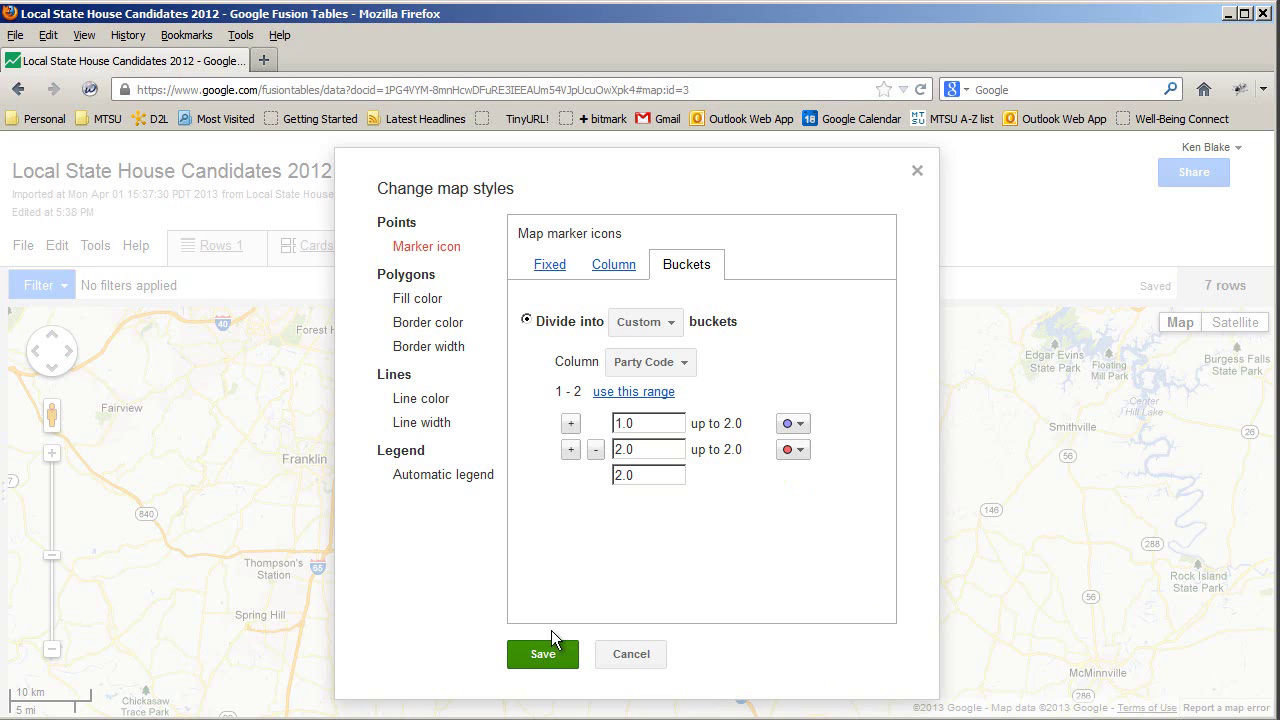
click(543, 660)
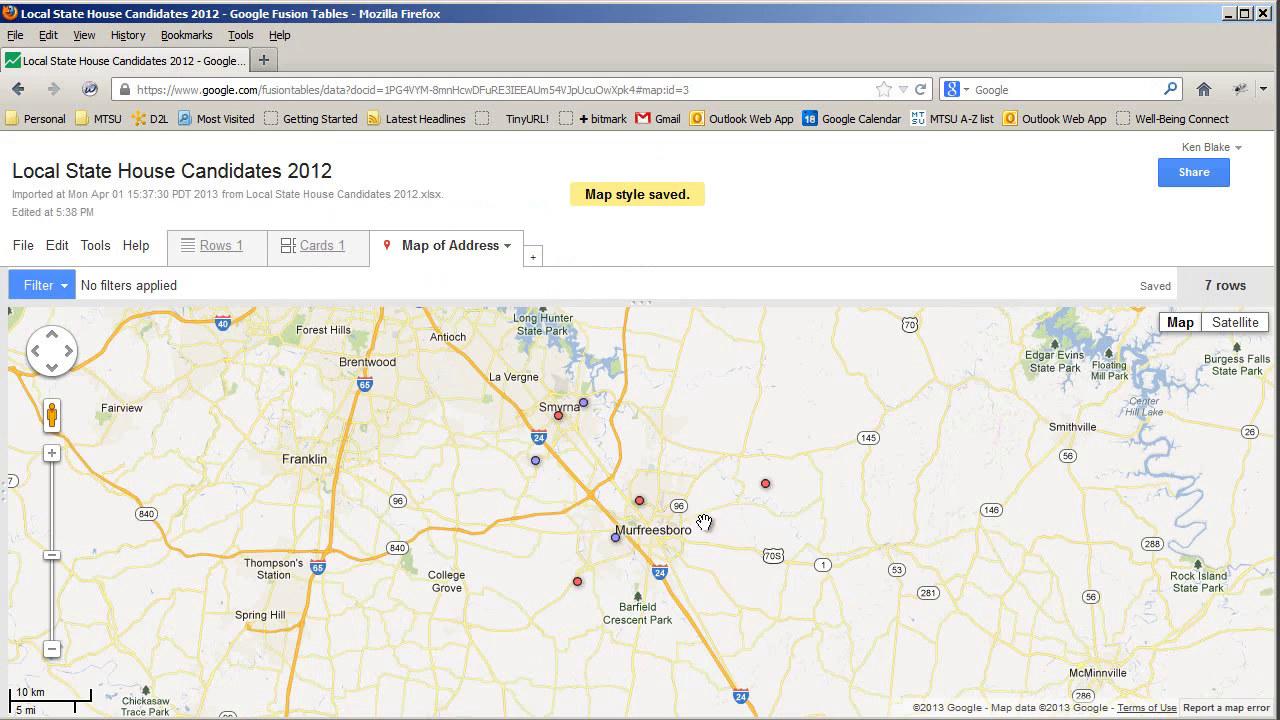
Inspect the details of the northernmost blue marker near Smyrna and the red marker just north of Murfreesboro.
click(584, 406)
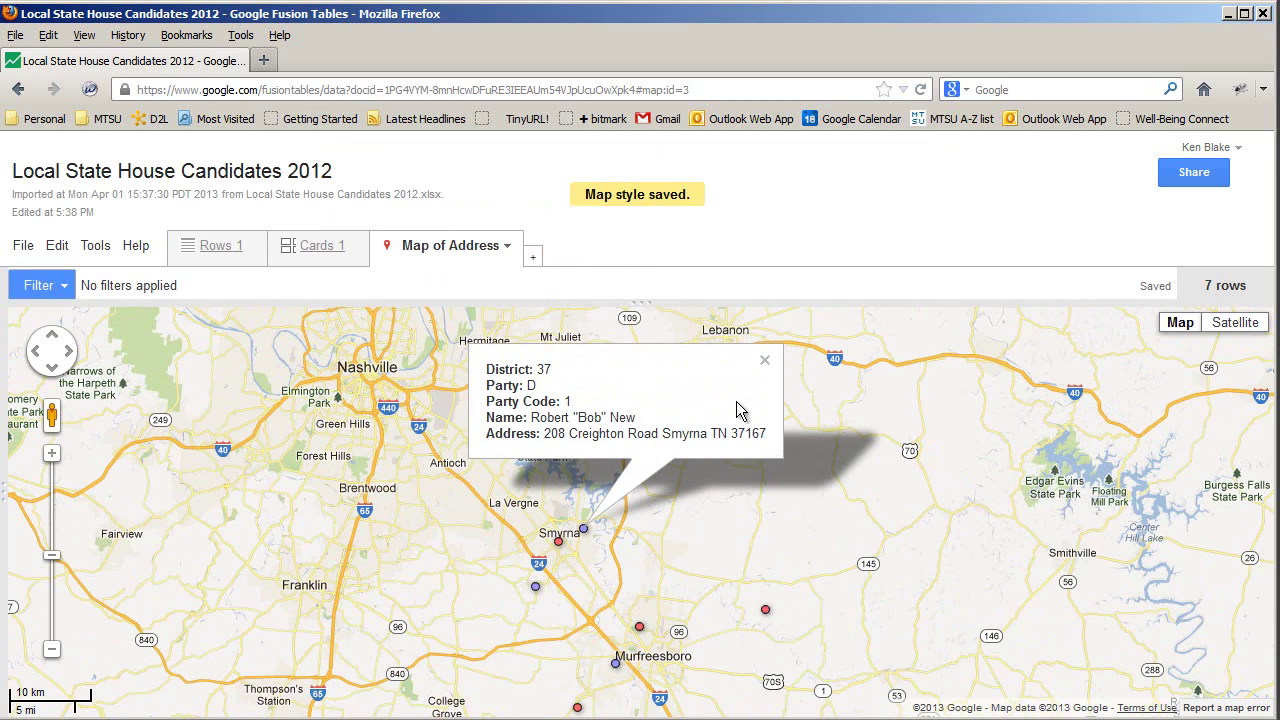
click(765, 361)
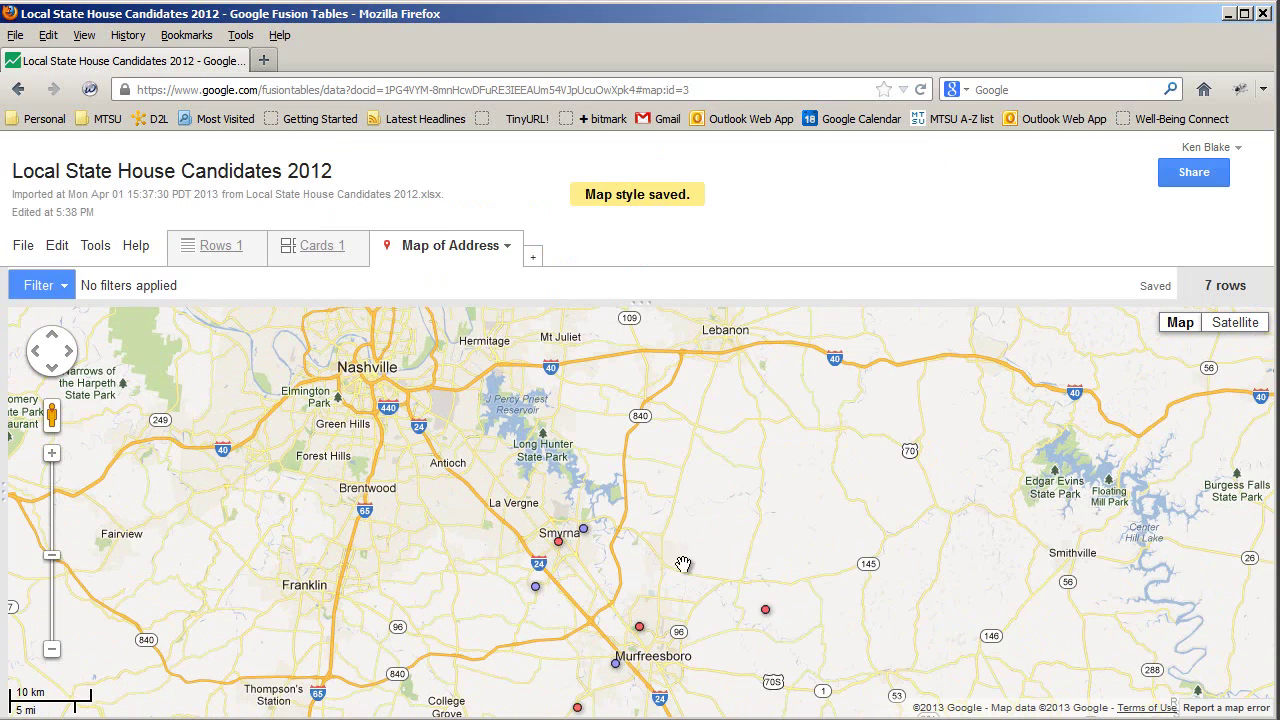
click(640, 628)
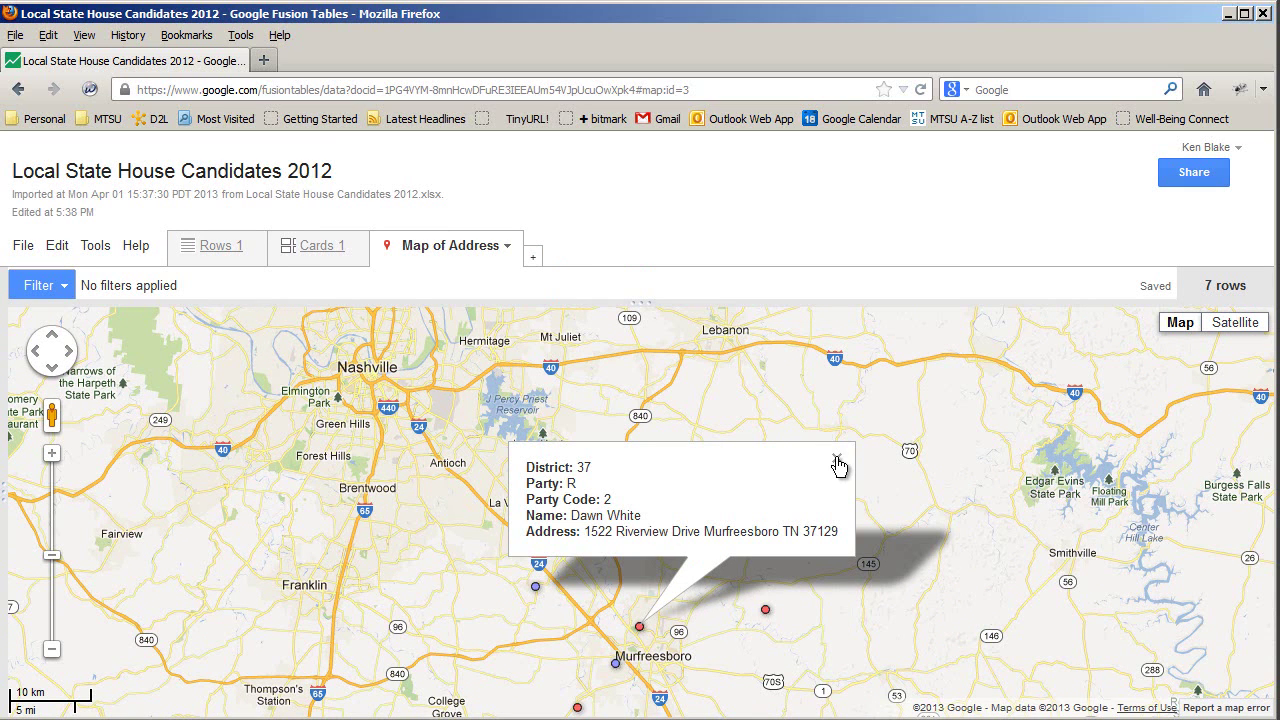
click(838, 463)
drag(740, 536, 725, 404)
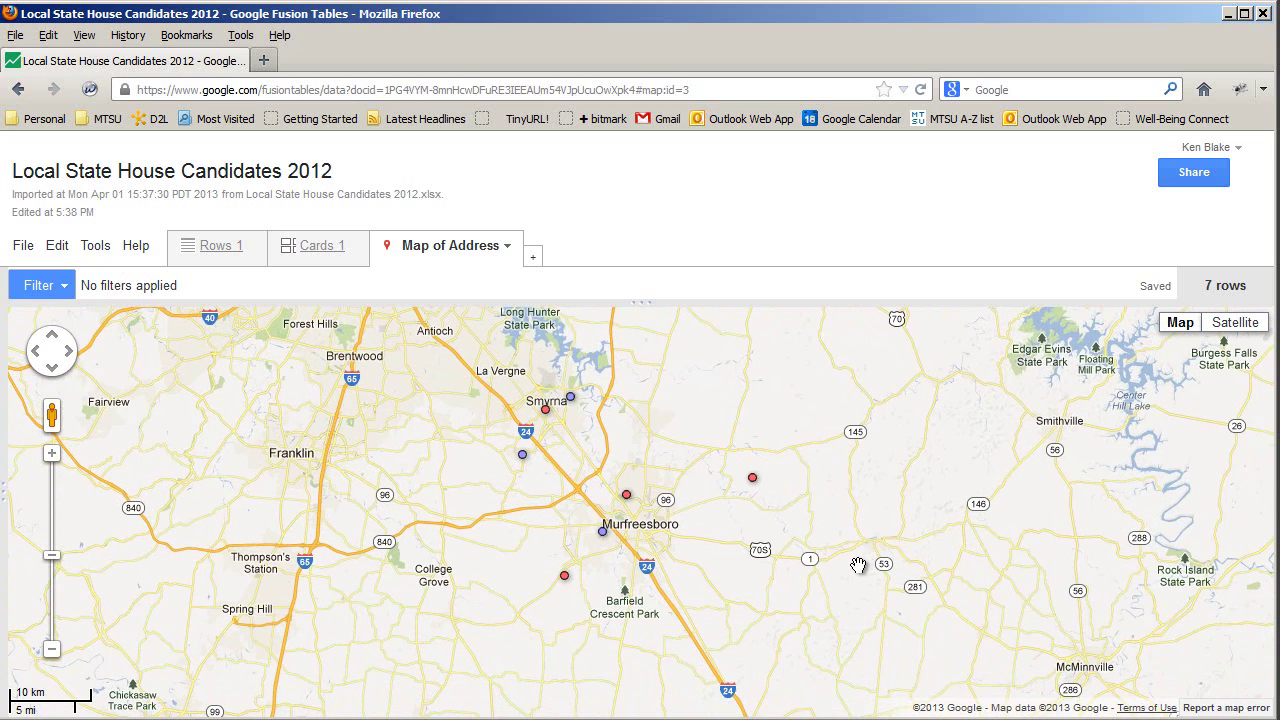
Share the Local State House Candidates 2012 table so that anyone with the link can view it.
click(1196, 174)
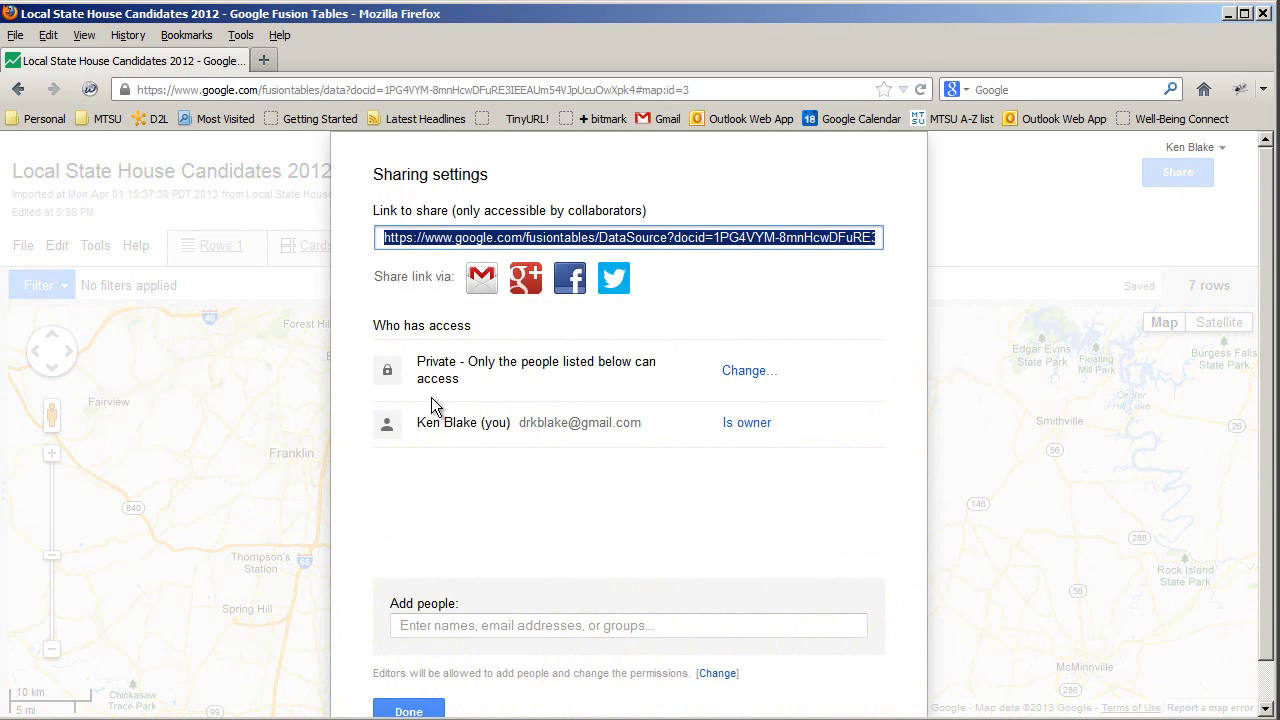
click(750, 377)
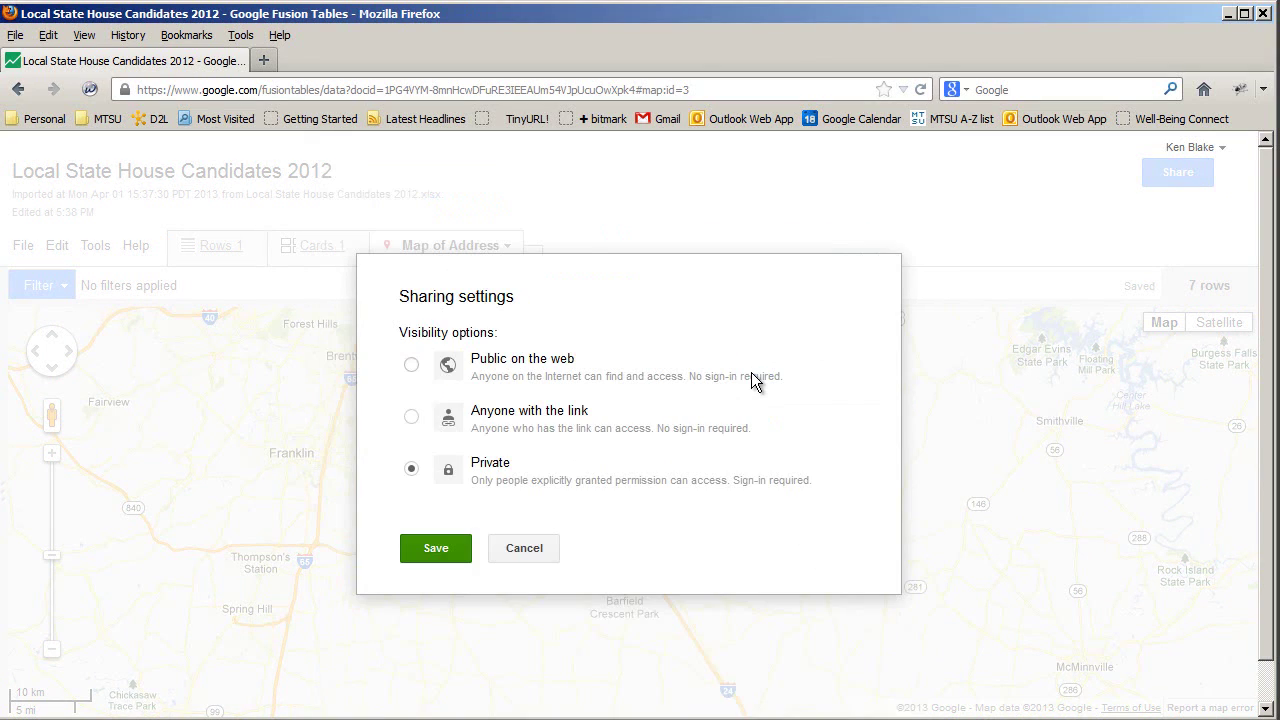
click(410, 417)
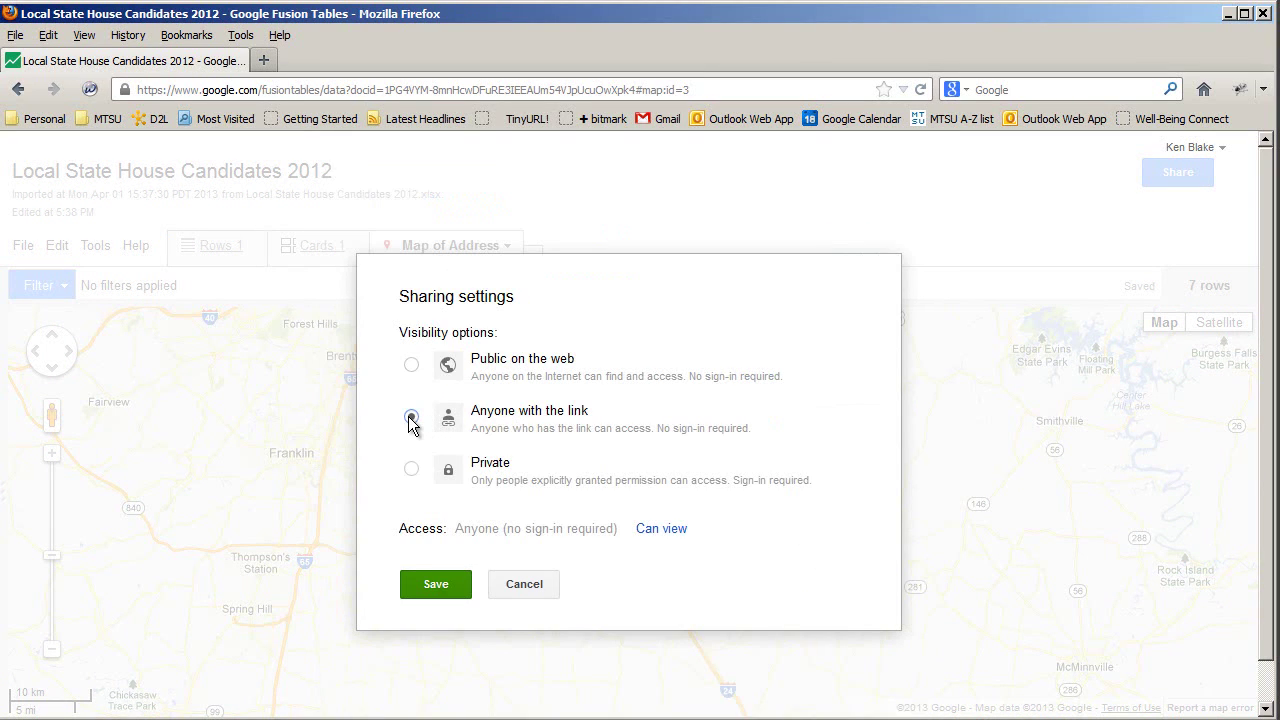
click(437, 590)
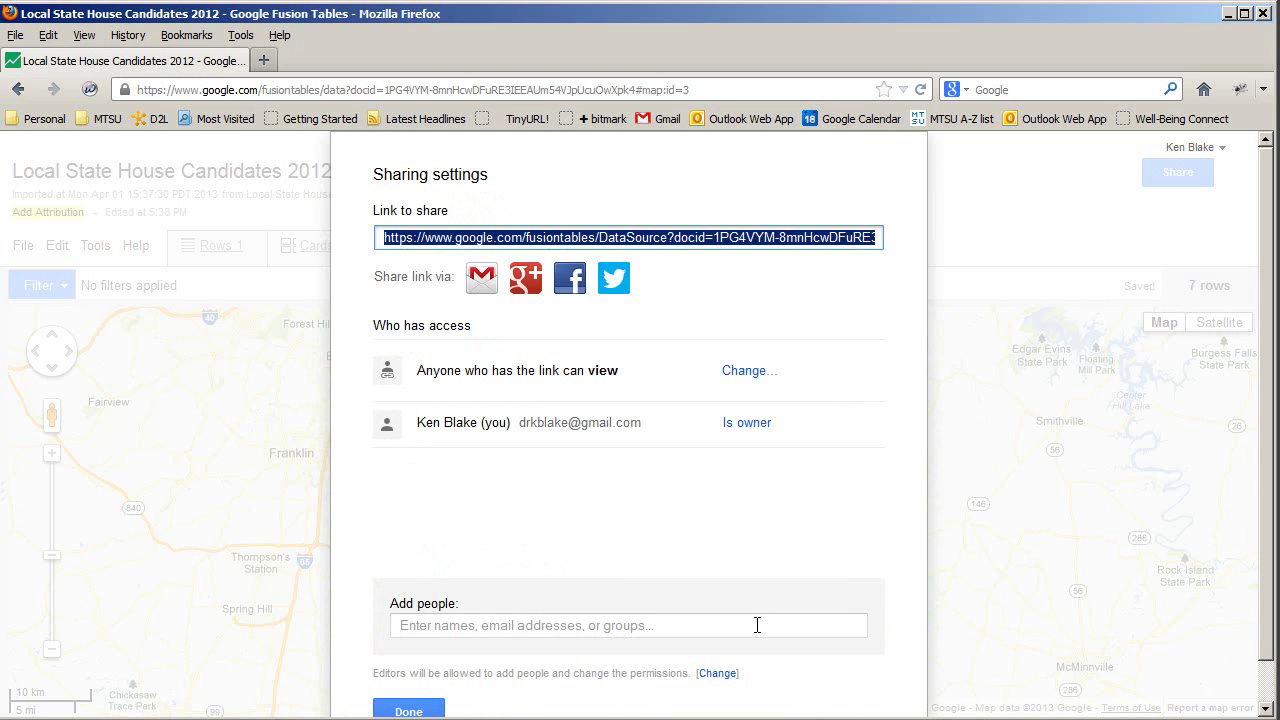
click(440, 710)
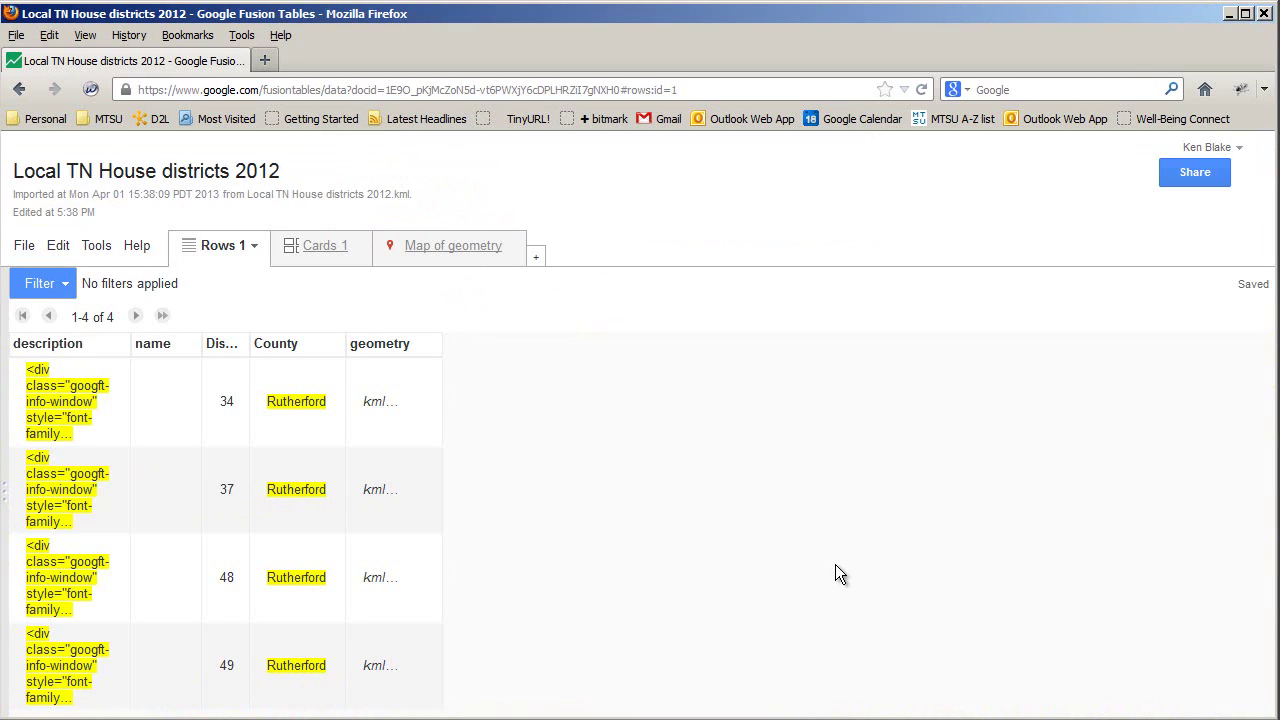
View the geometry map of the Local TN House districts 2012 table and inspect the details of each district polygon.
click(476, 257)
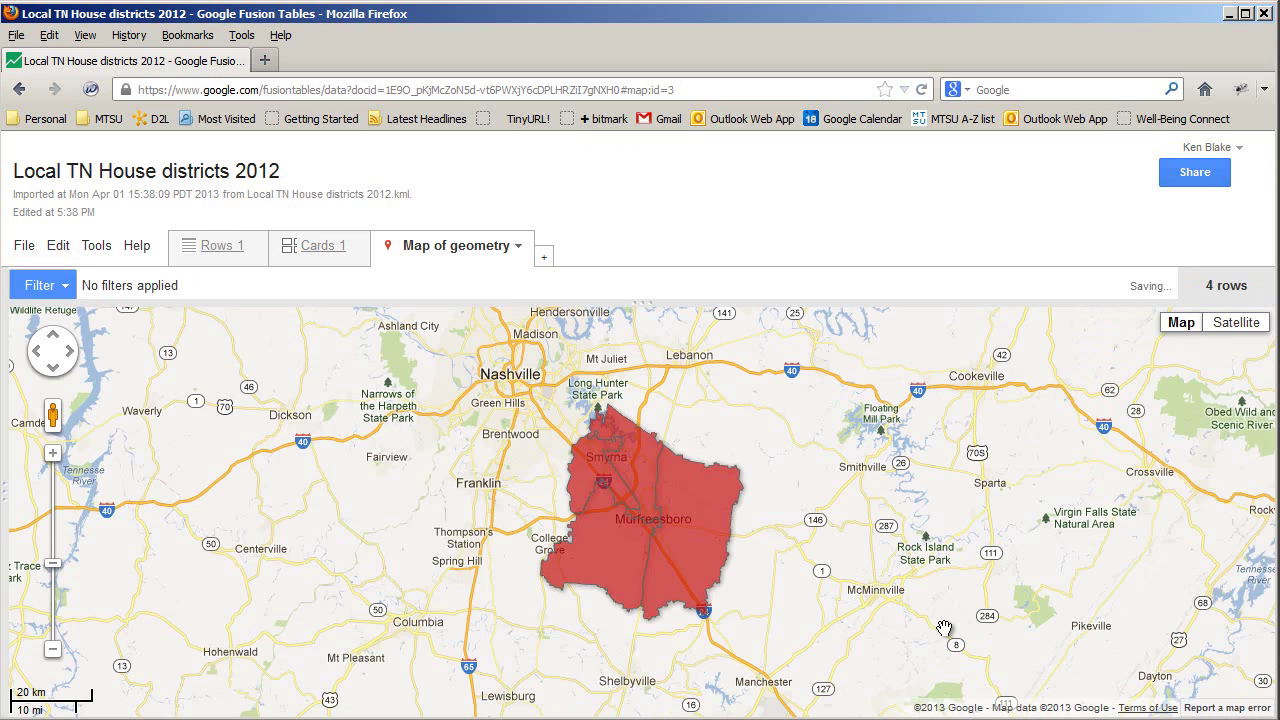
scroll(666, 551, up, 1)
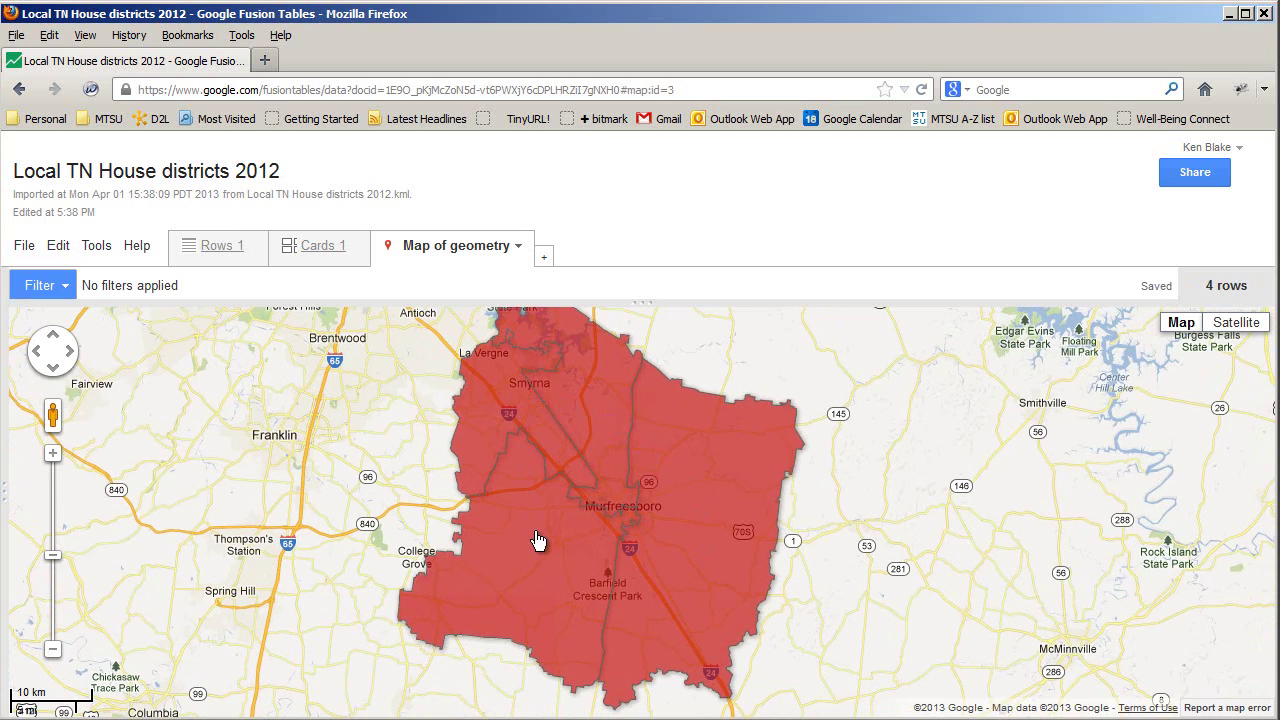
click(706, 543)
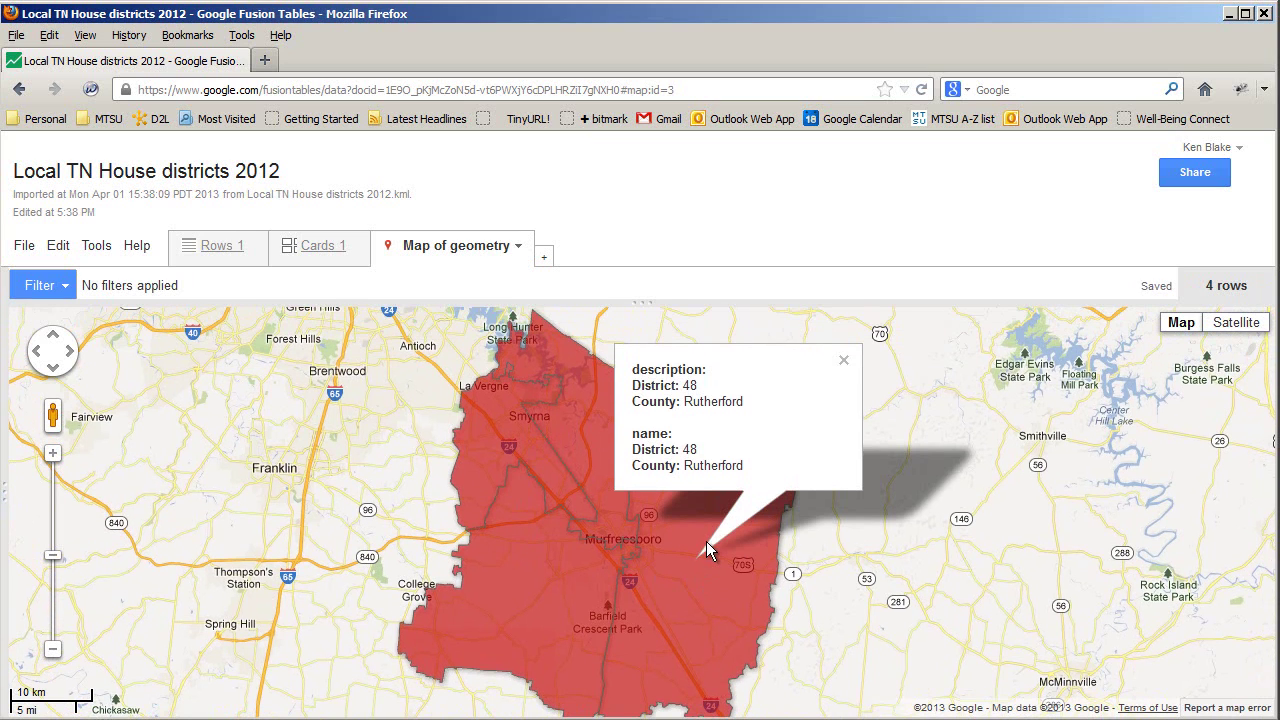
click(600, 434)
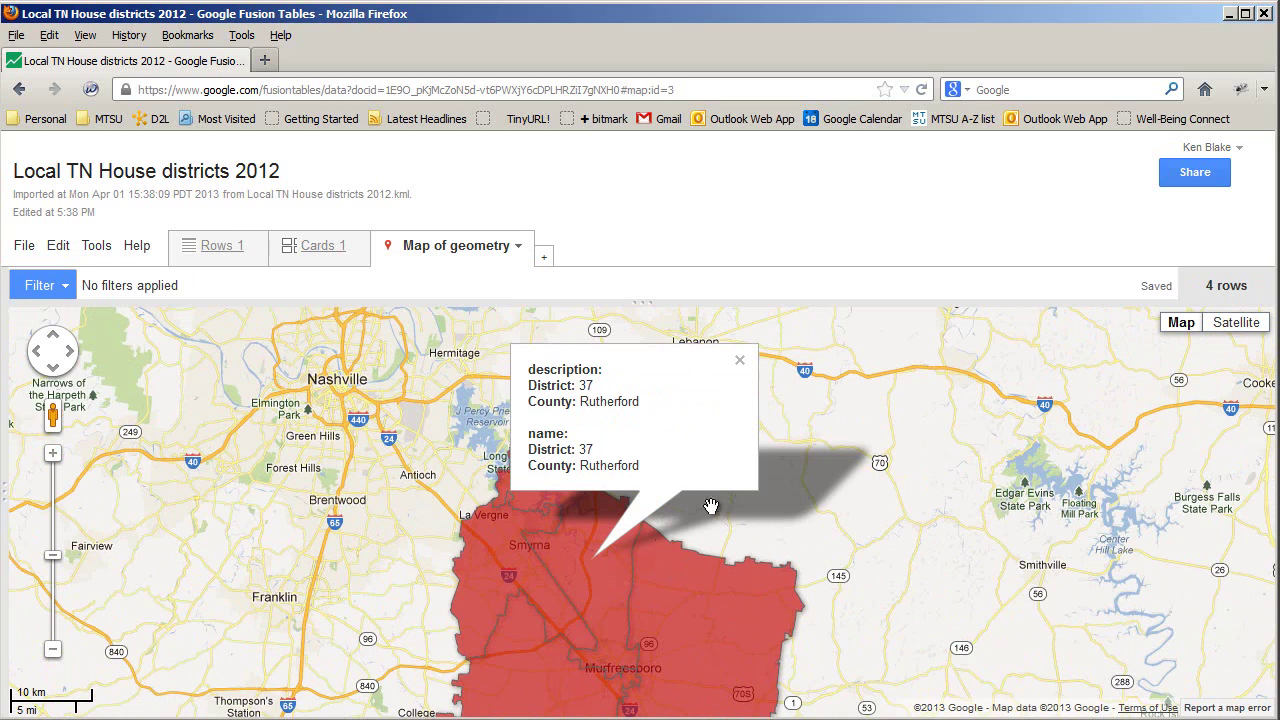
drag(889, 570, 892, 465)
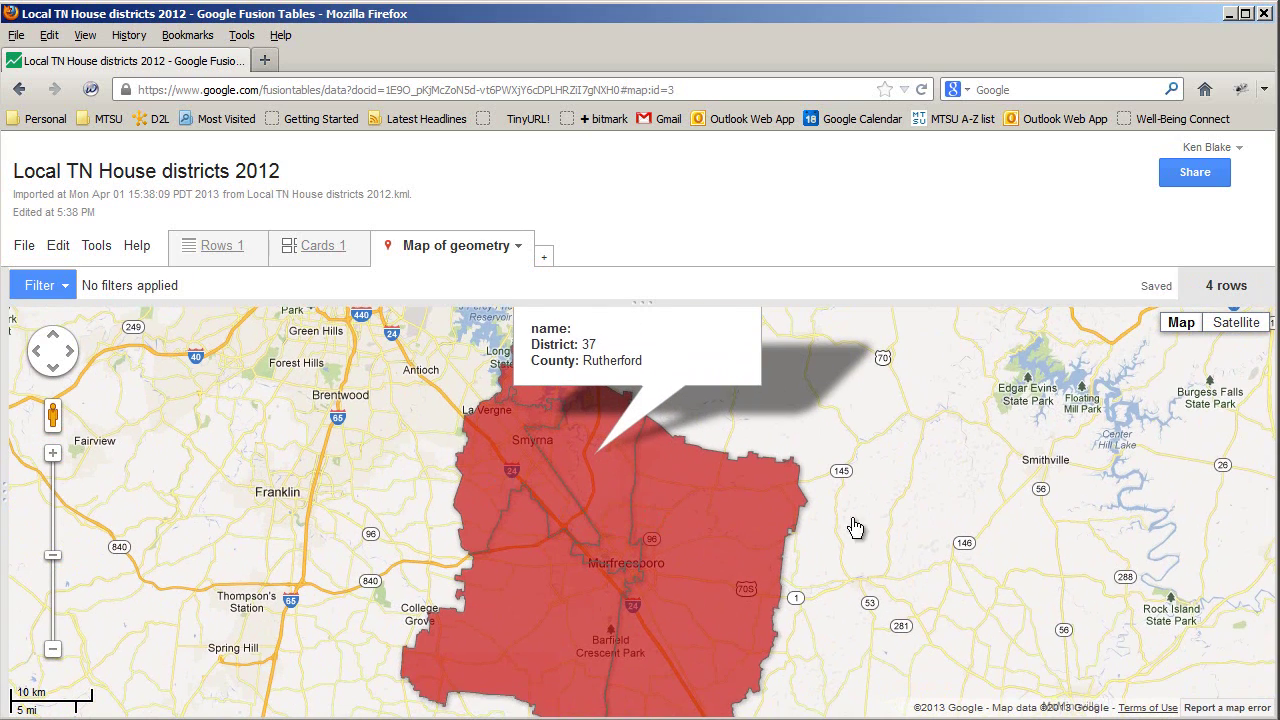
click(492, 466)
drag(966, 581, 971, 549)
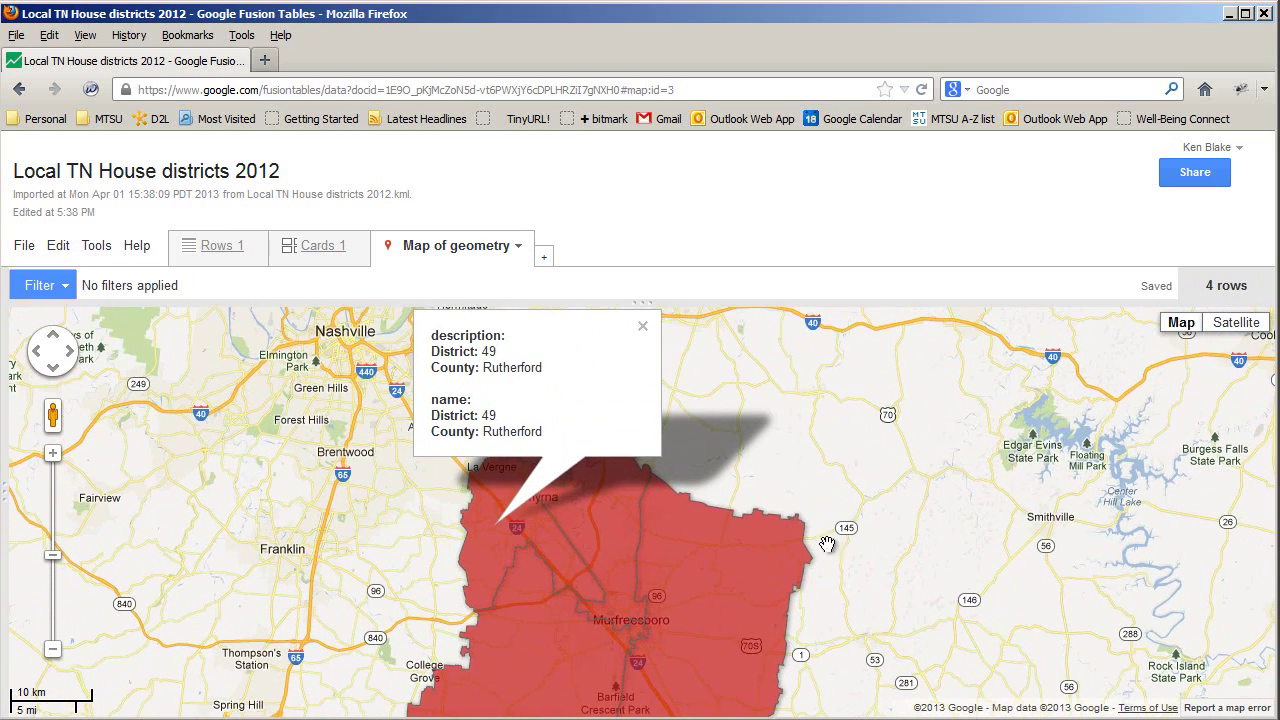
click(609, 537)
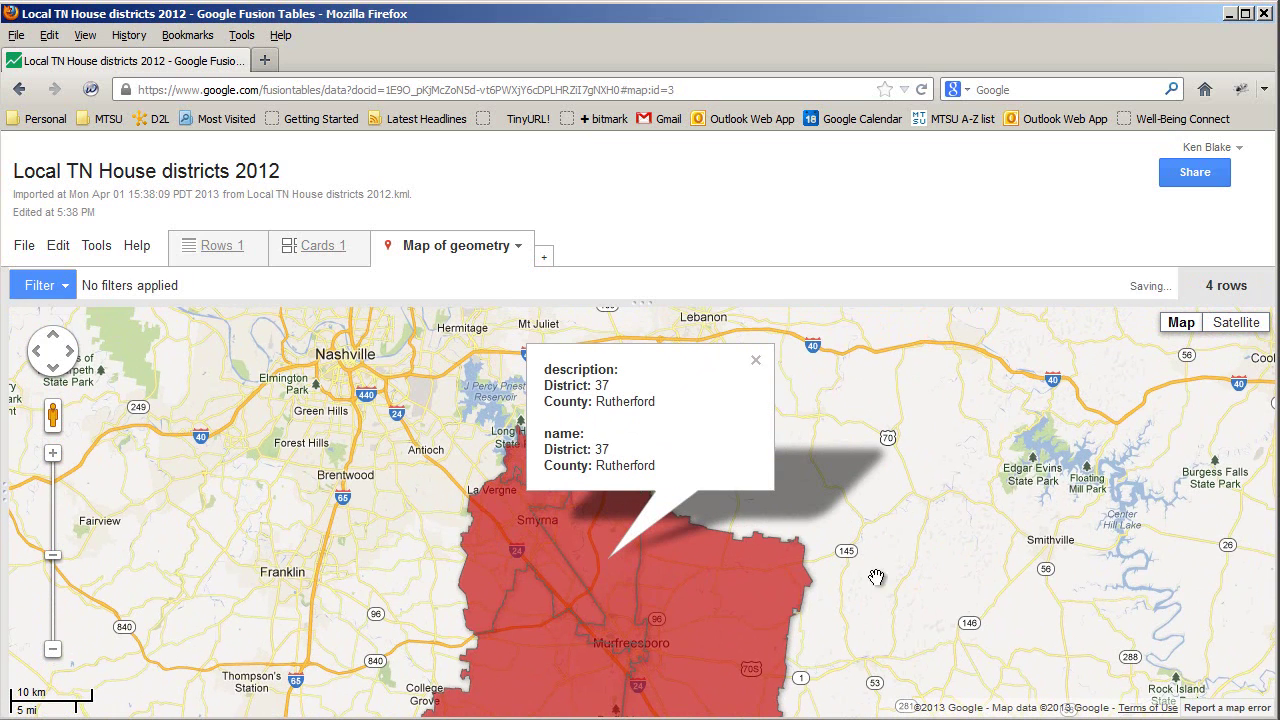
click(499, 555)
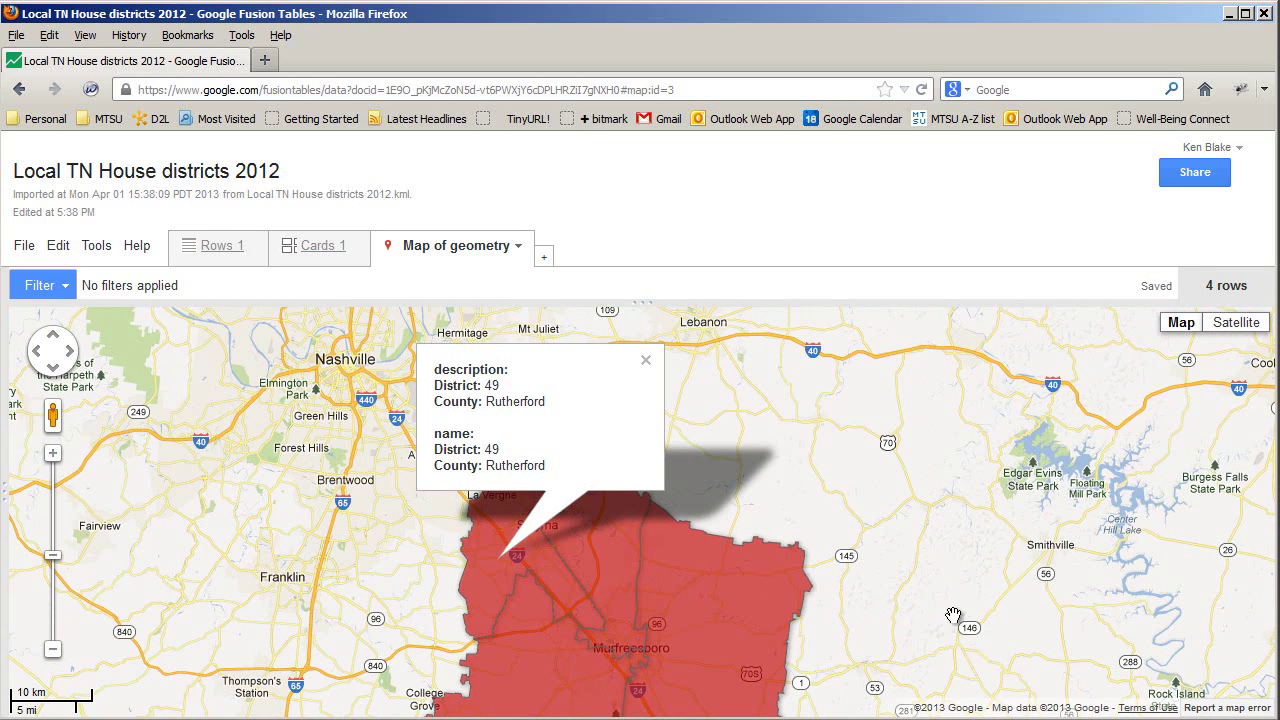
drag(540, 705, 552, 564)
click(534, 579)
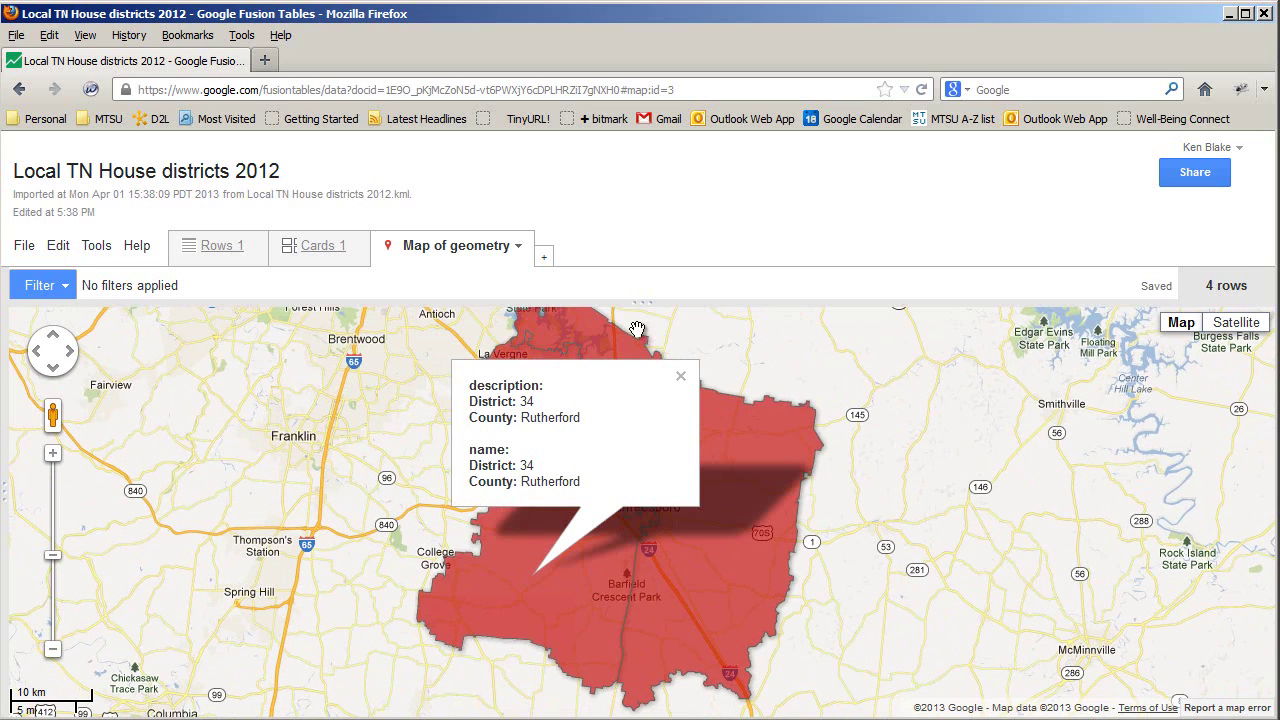
click(680, 376)
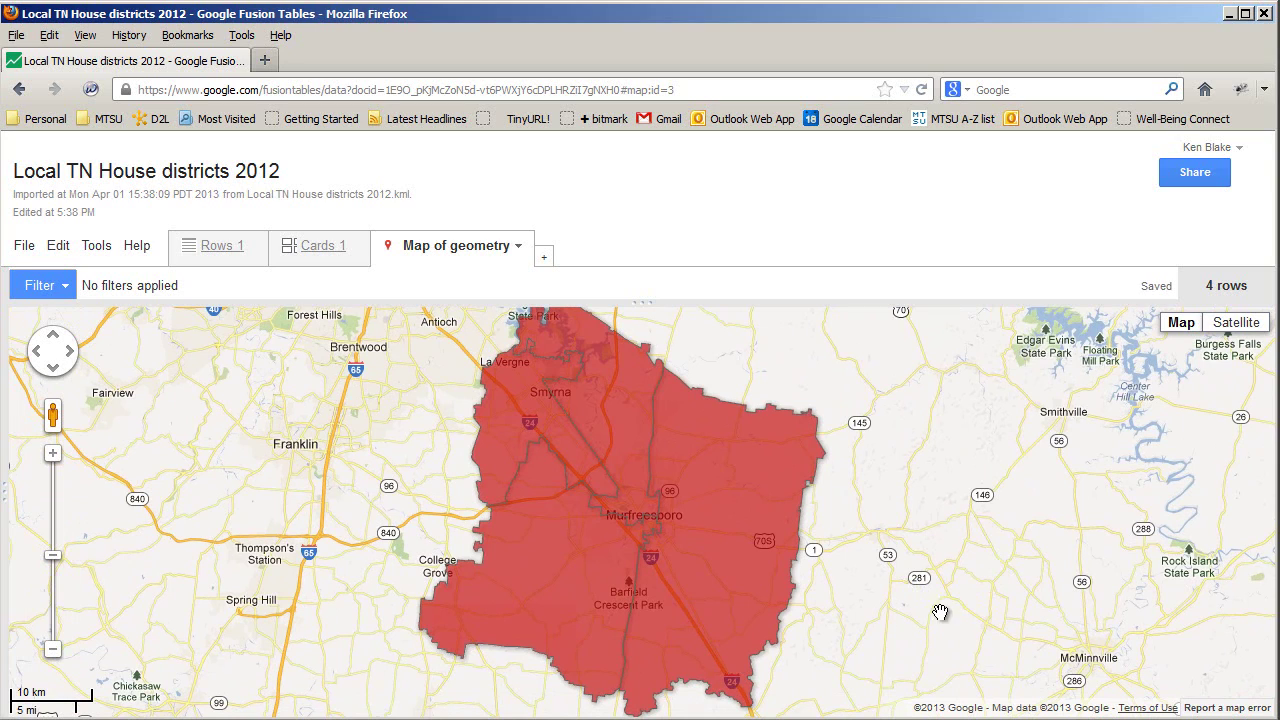
Set the district polygons' fill to a single white color (#ffffff) at 10% opacity and save the map style.
click(97, 256)
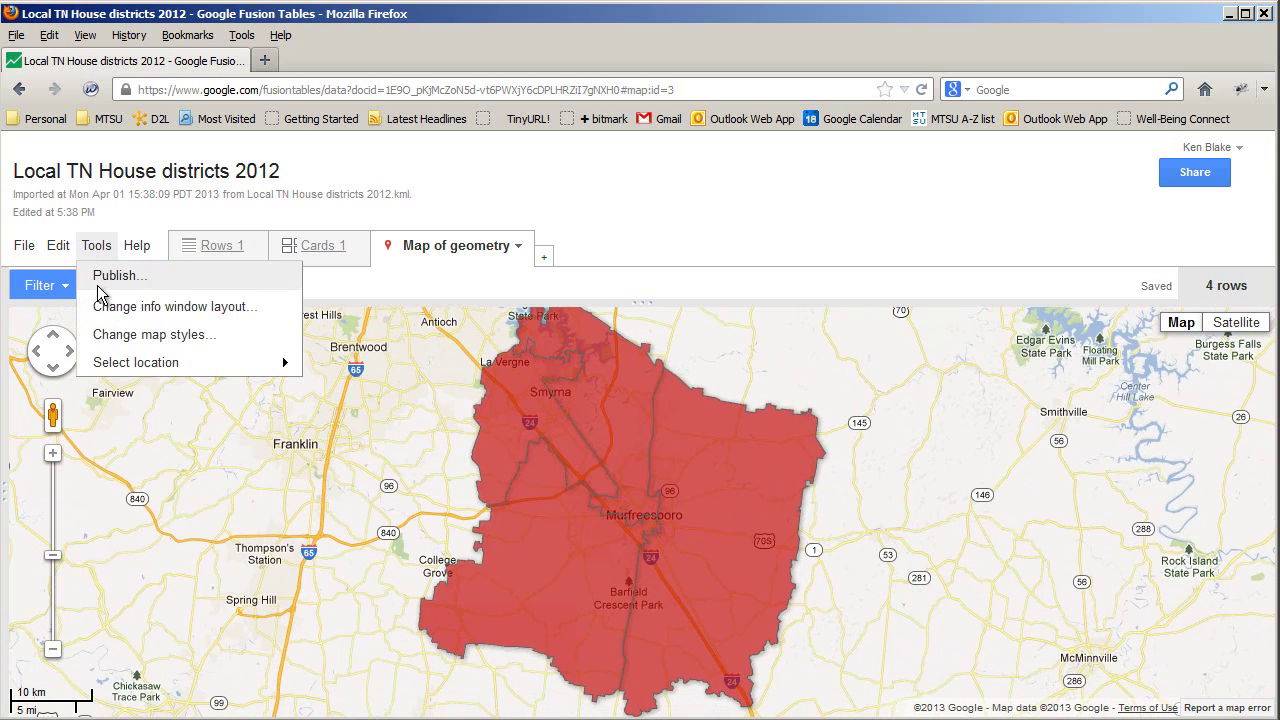
click(117, 338)
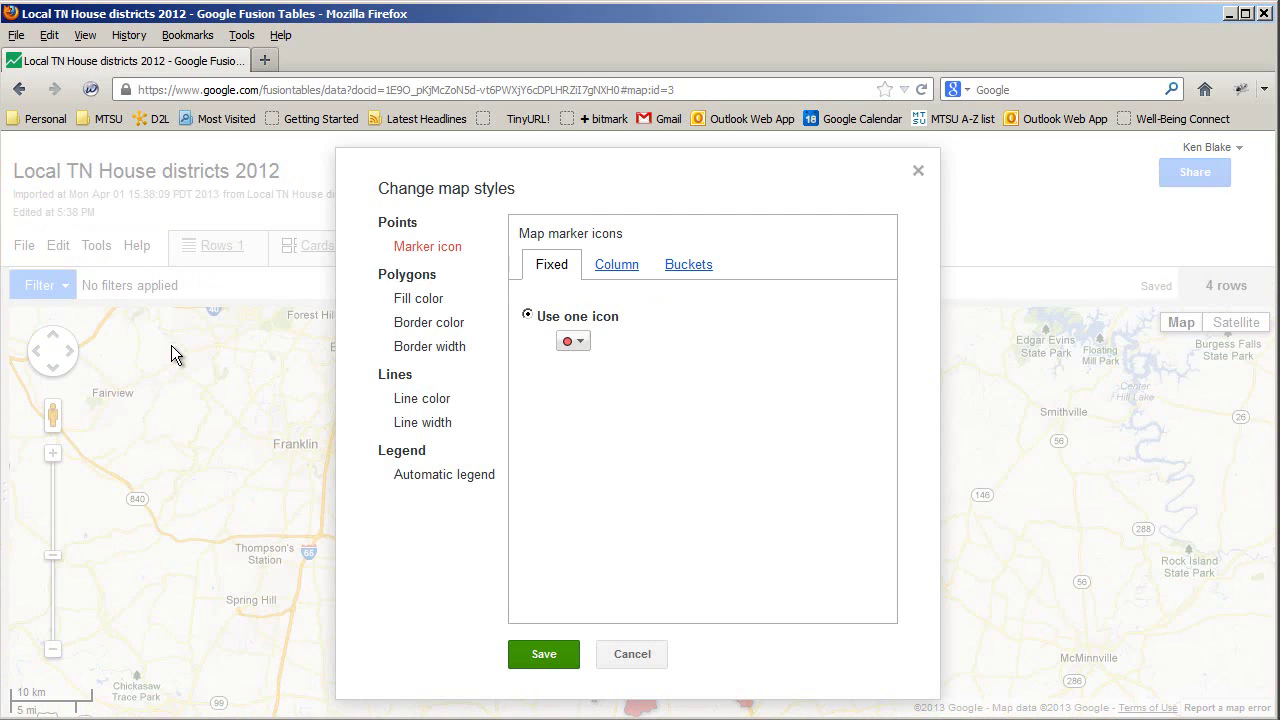
click(416, 304)
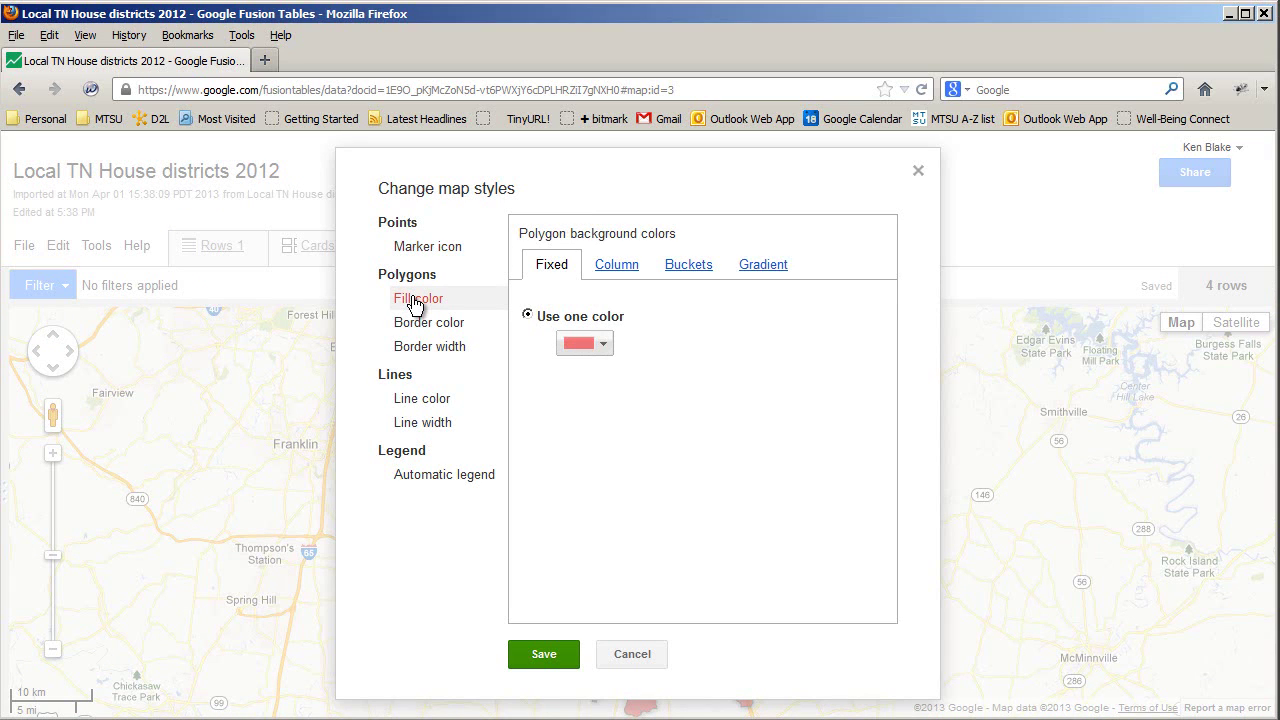
click(603, 344)
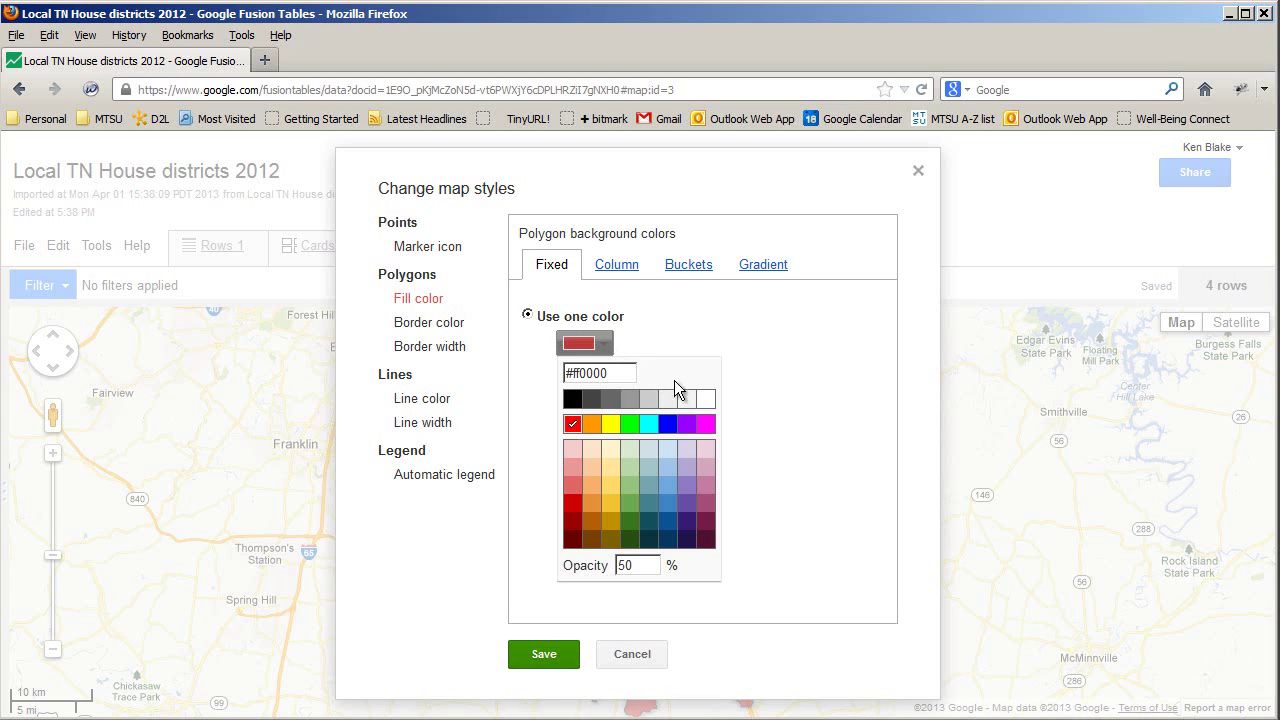
click(707, 400)
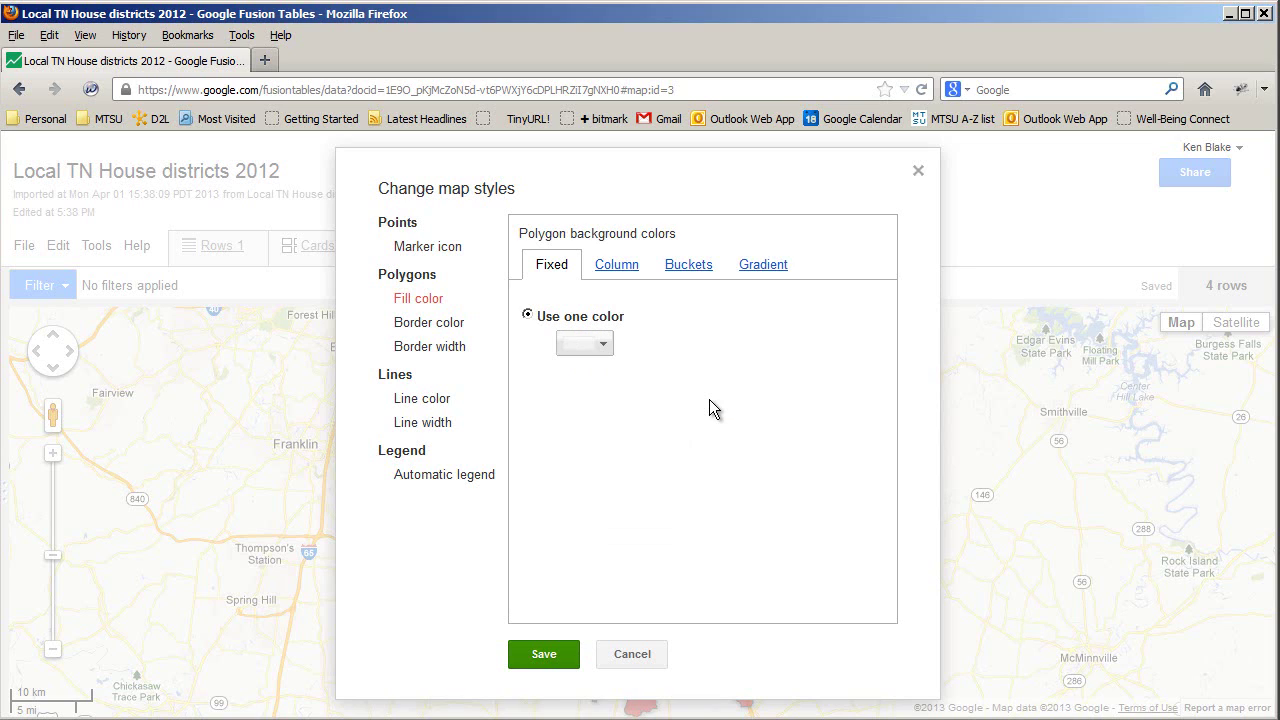
click(603, 345)
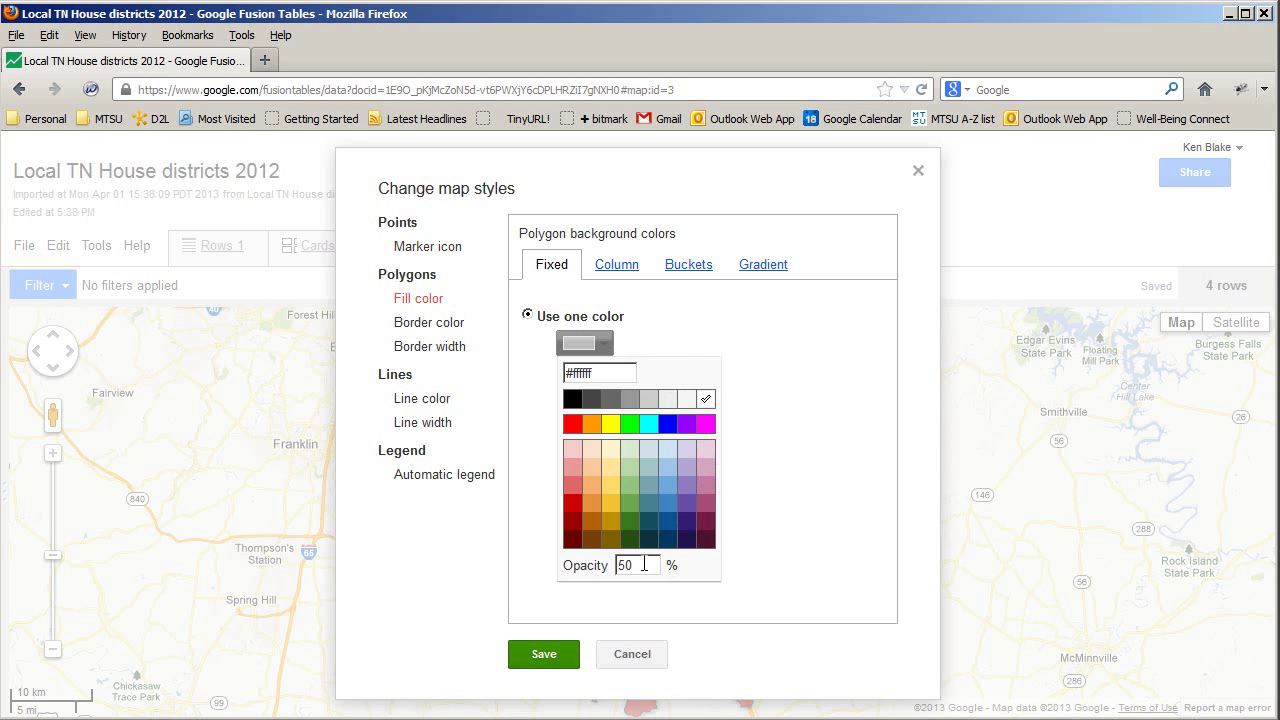
drag(640, 565, 604, 565)
text(10)
click(546, 654)
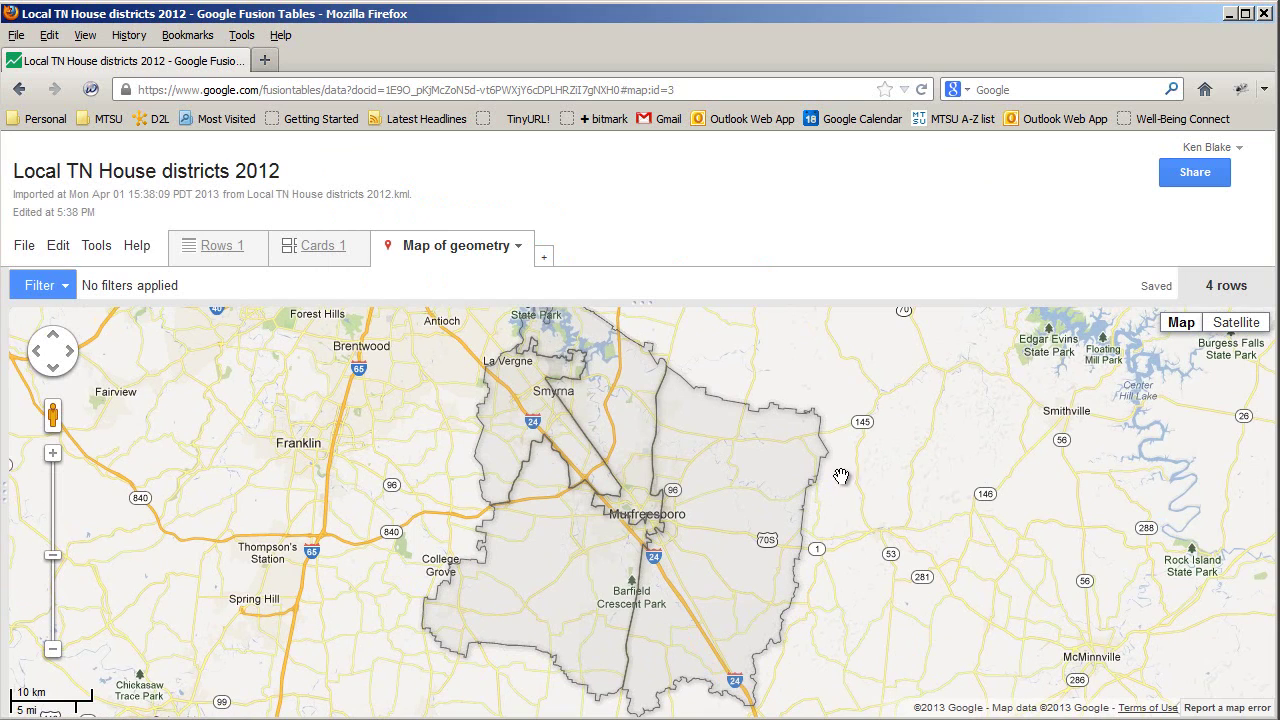
Set the district polygons' border to a single black color and save the map style.
click(91, 255)
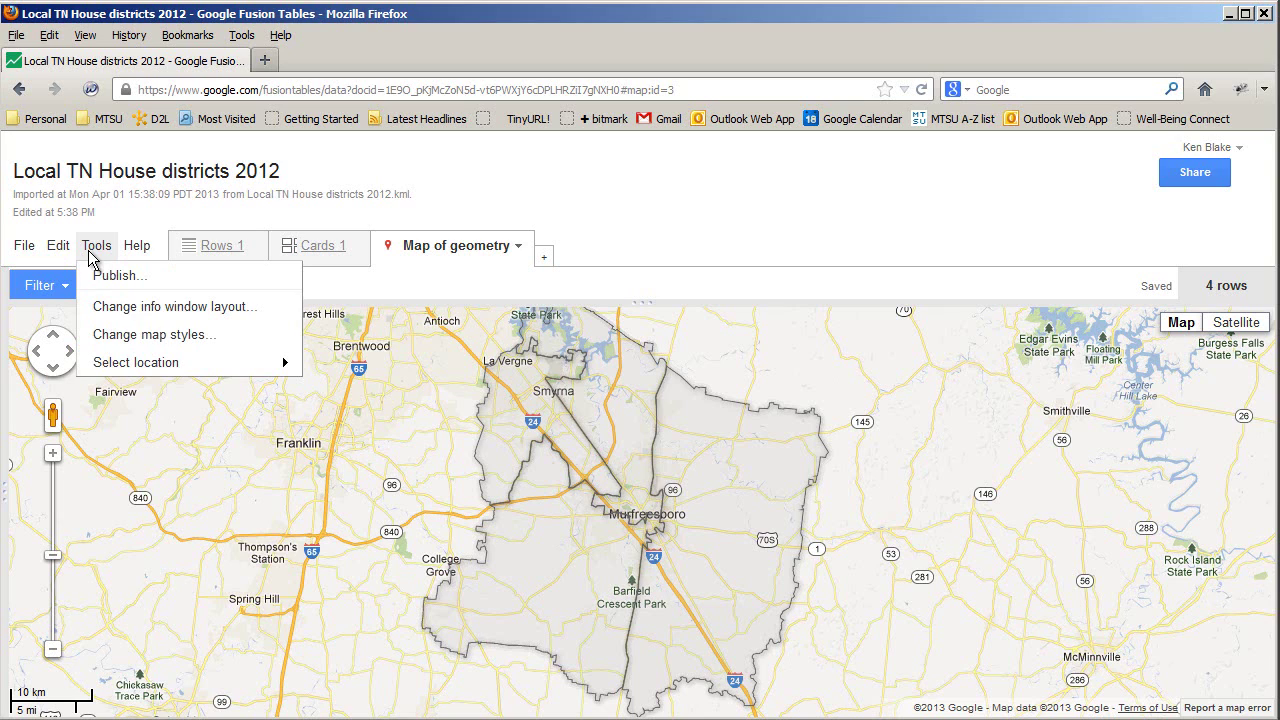
click(128, 334)
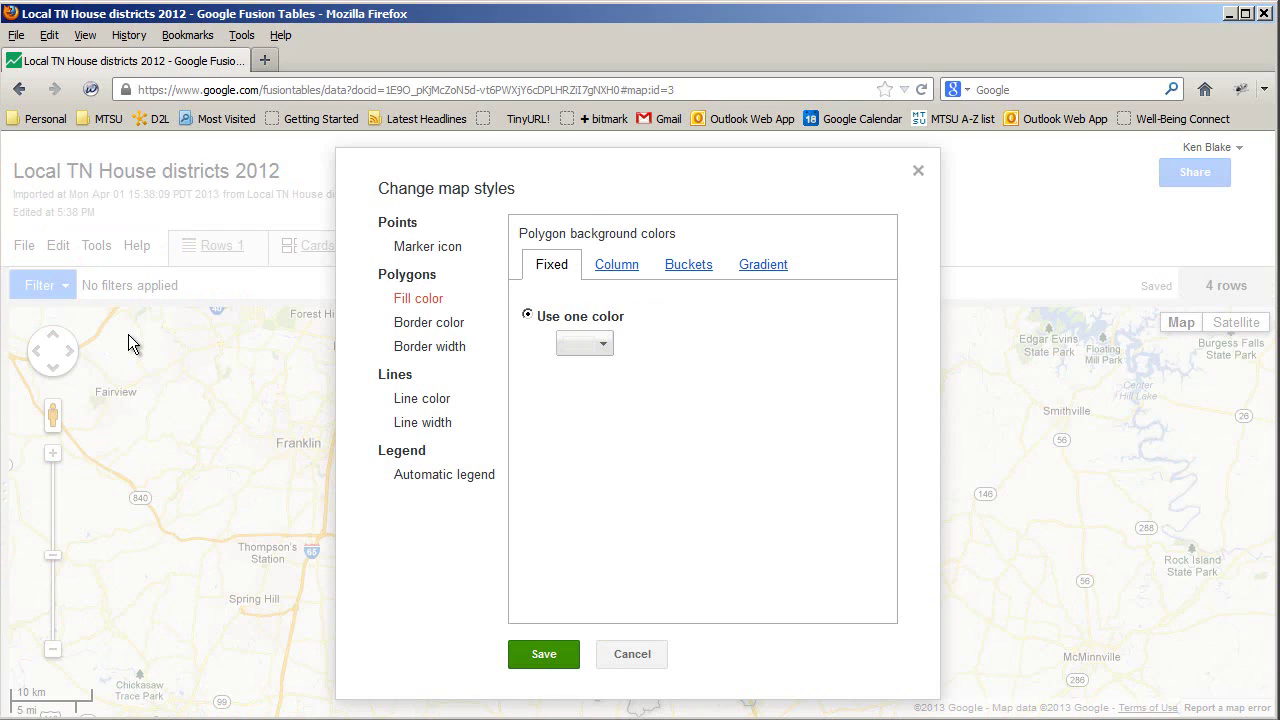
click(432, 328)
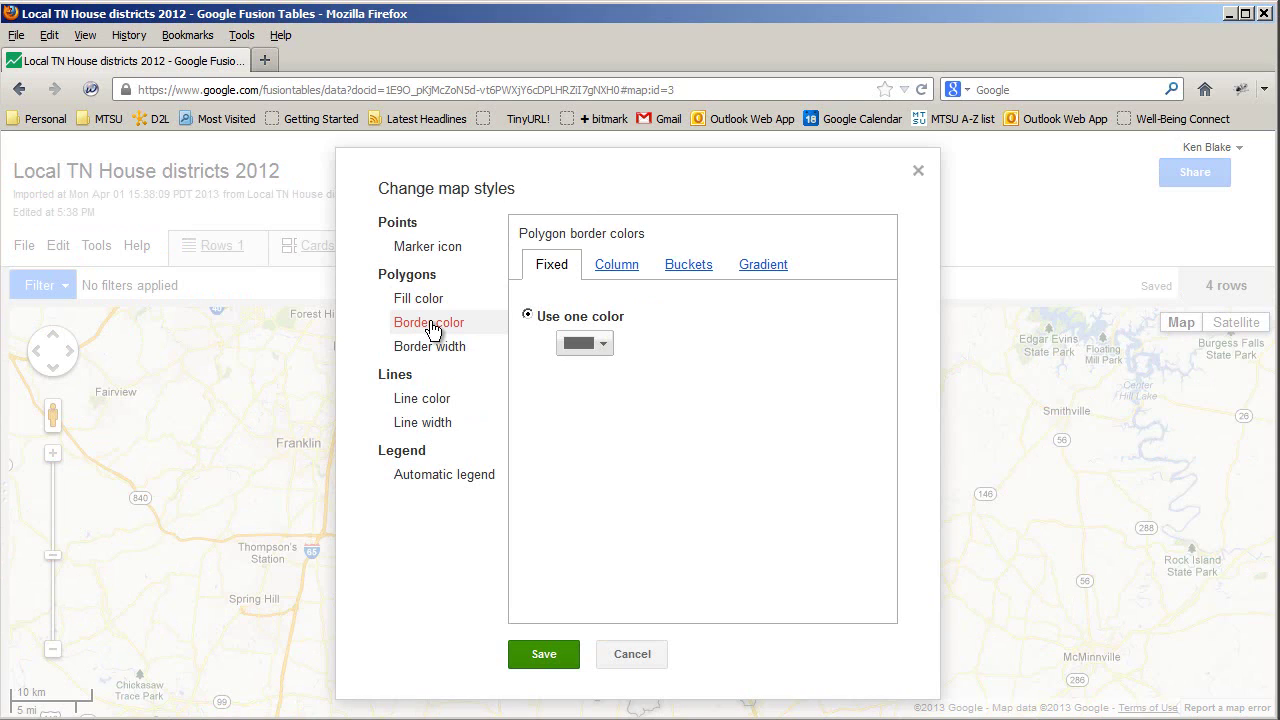
click(608, 346)
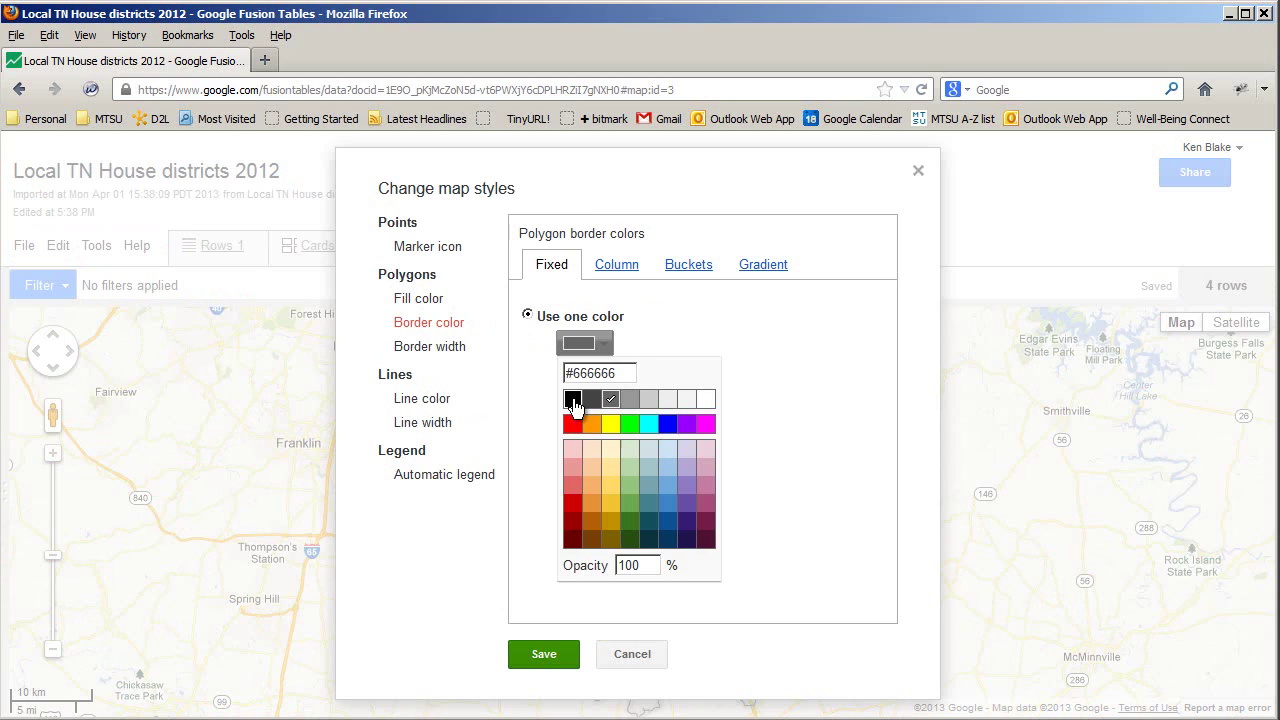
click(573, 400)
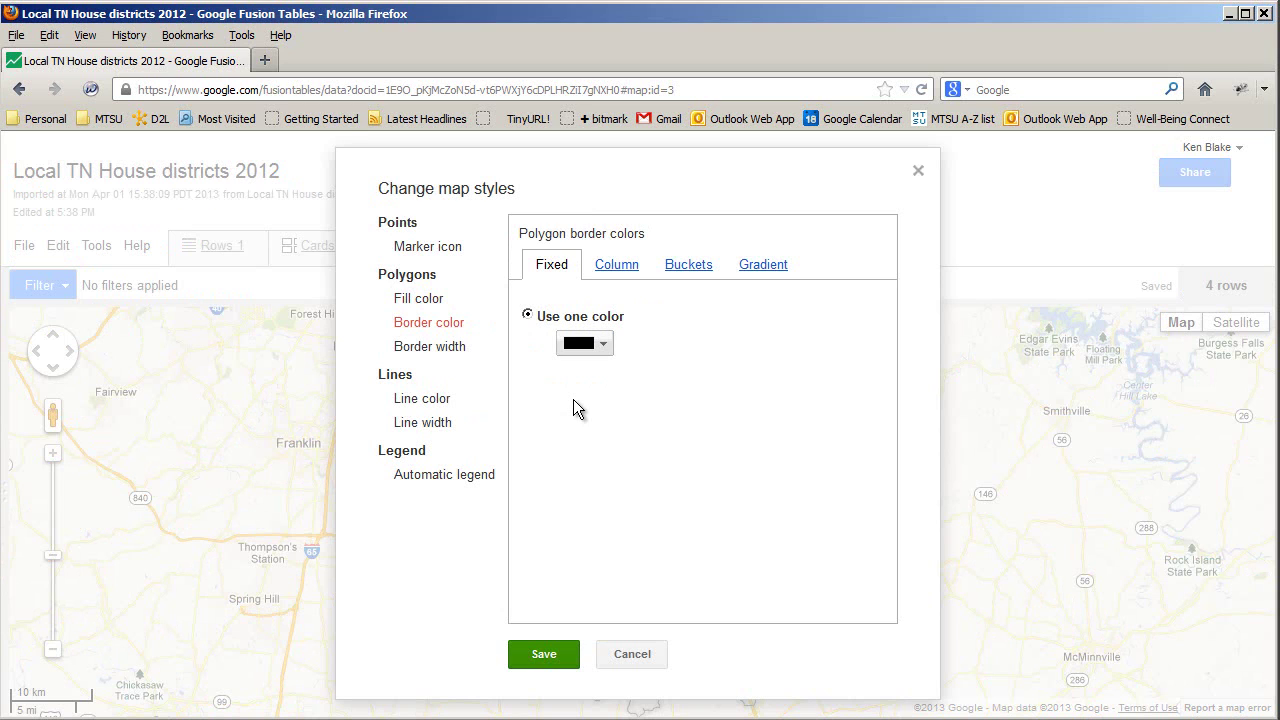
click(542, 658)
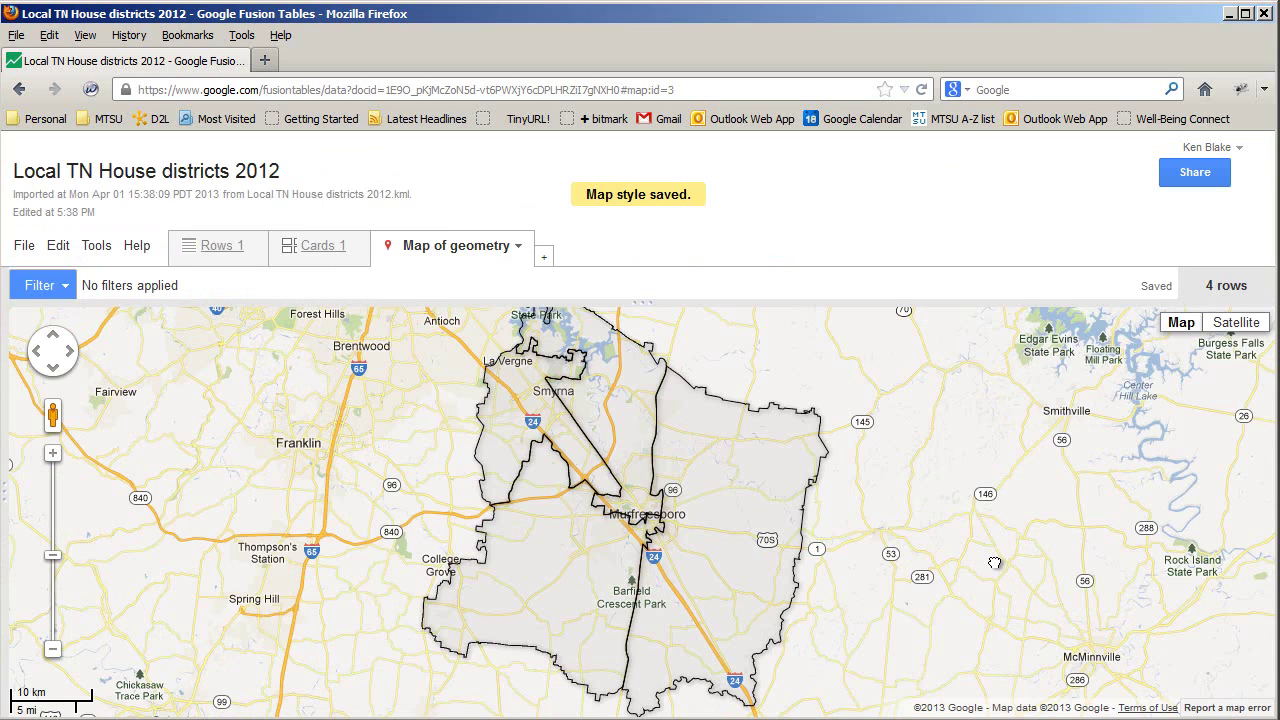
drag(994, 563, 993, 568)
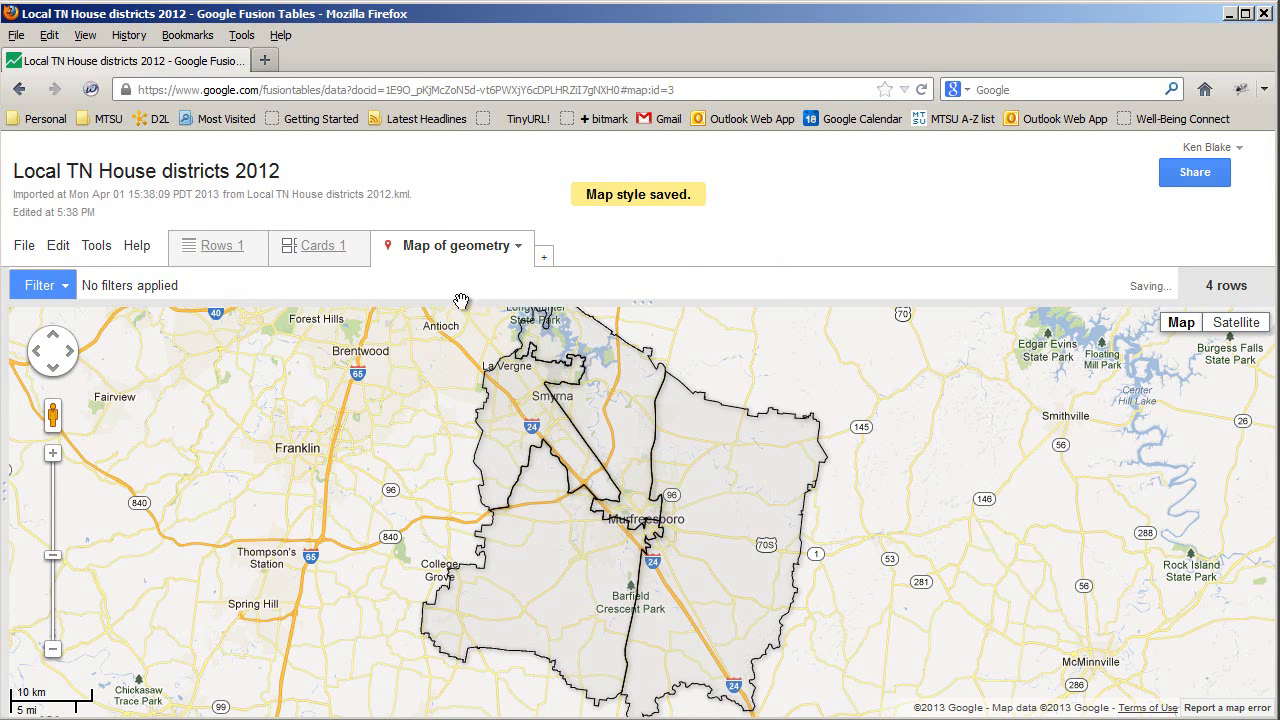
Review the polygon border width in the map styles without changing it.
click(96, 247)
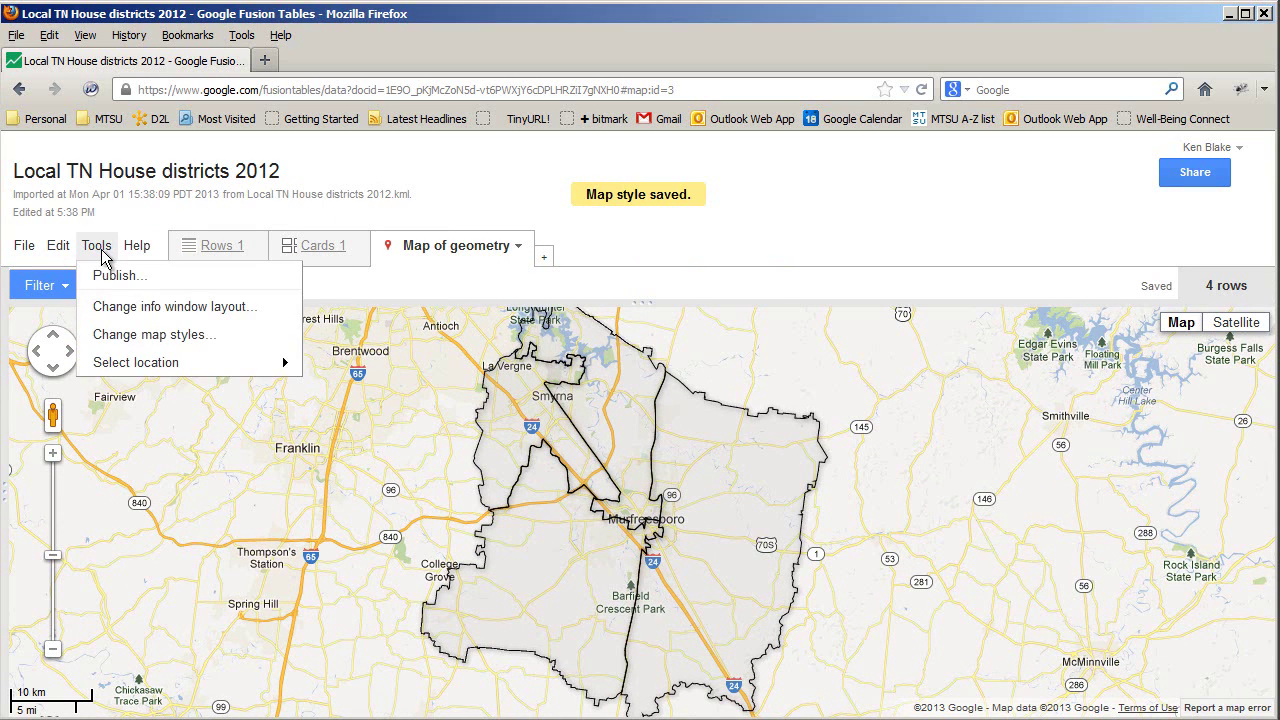
click(131, 334)
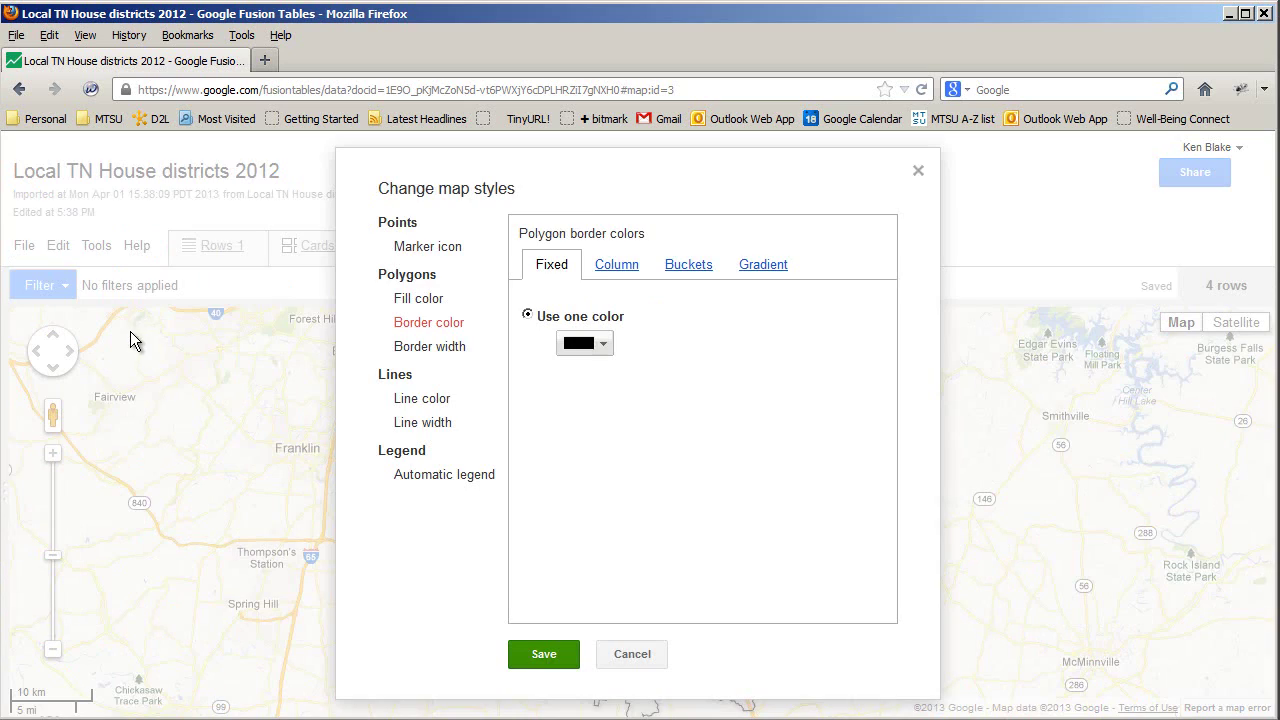
click(412, 352)
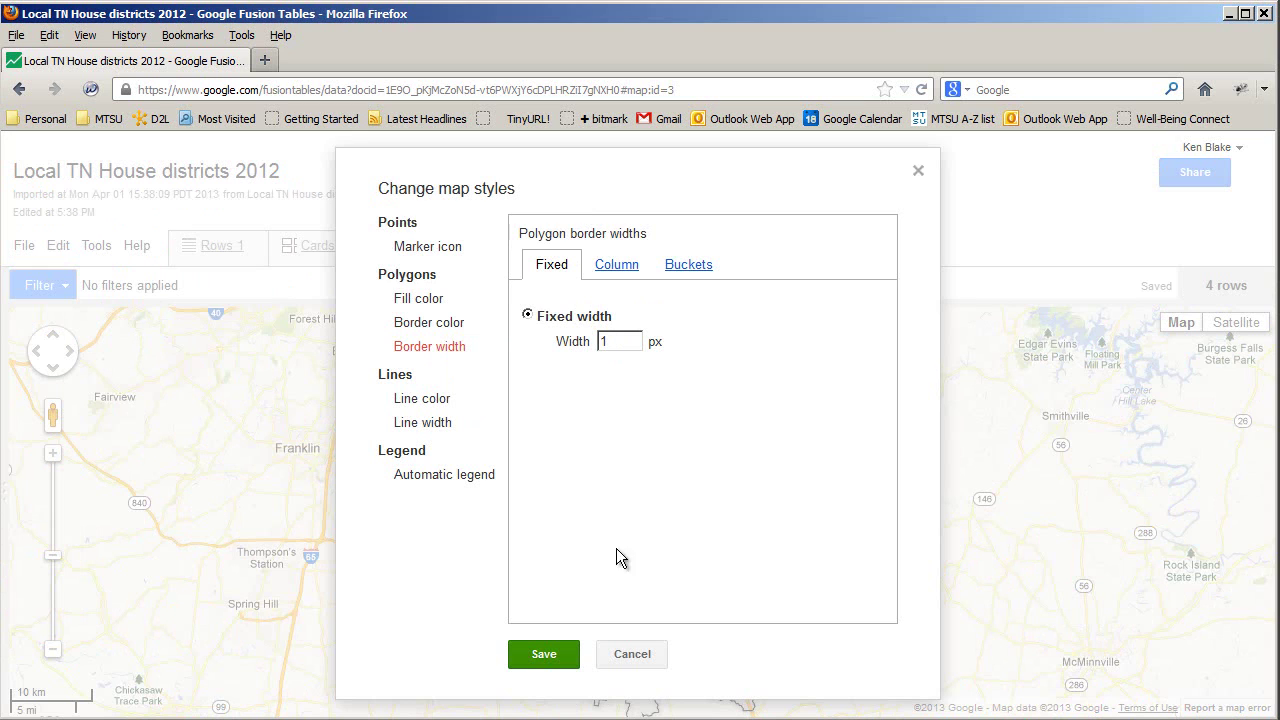
click(621, 658)
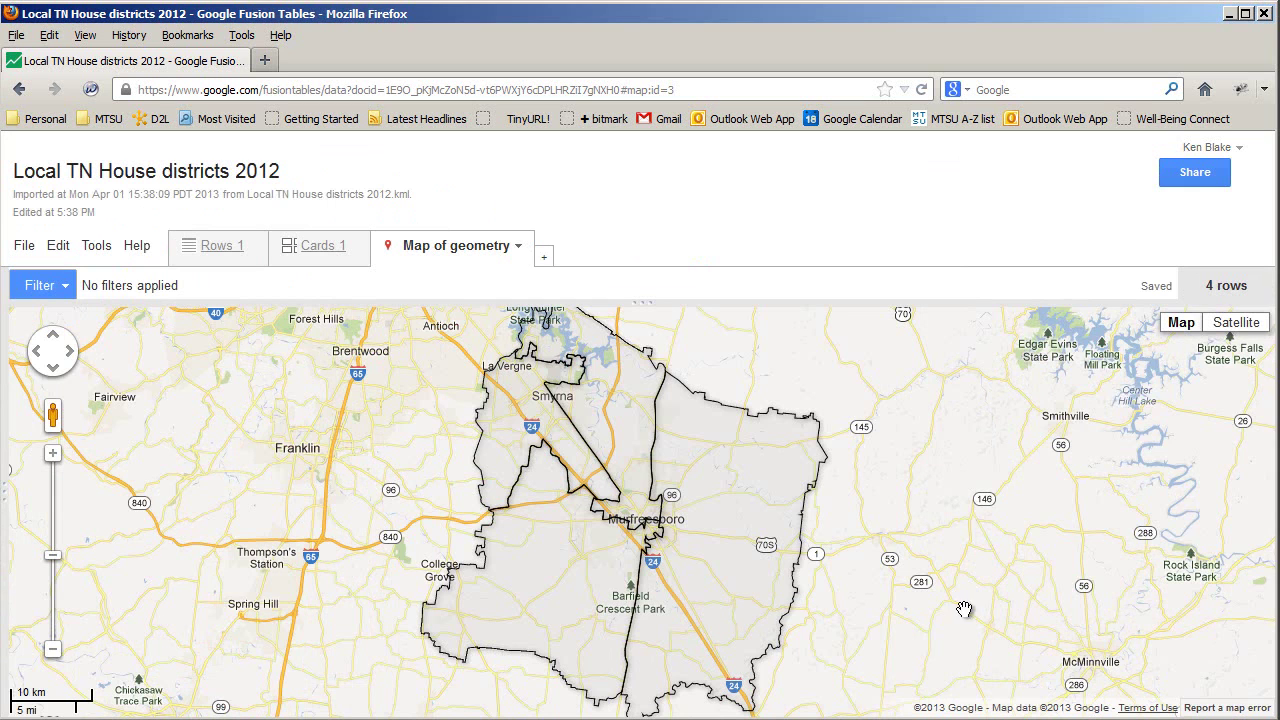
drag(934, 586, 961, 582)
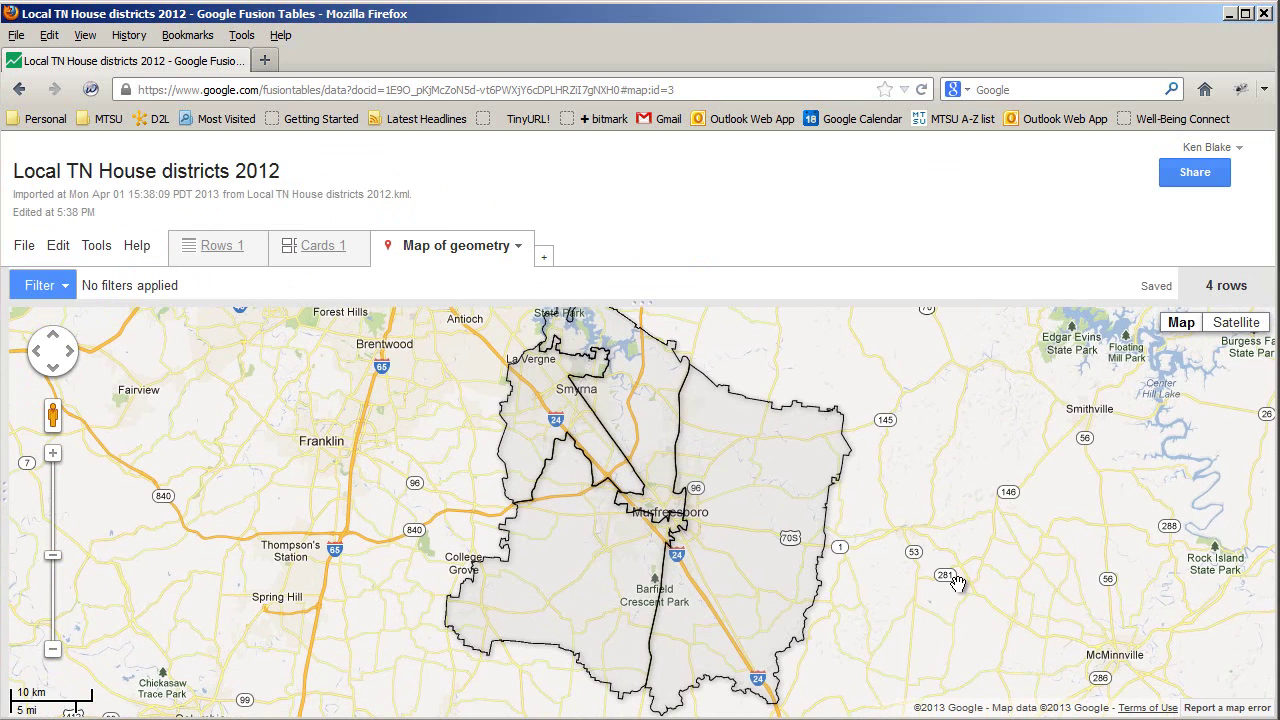
Share the Local TN House districts 2012 table so that anyone with the link can view it.
click(1203, 180)
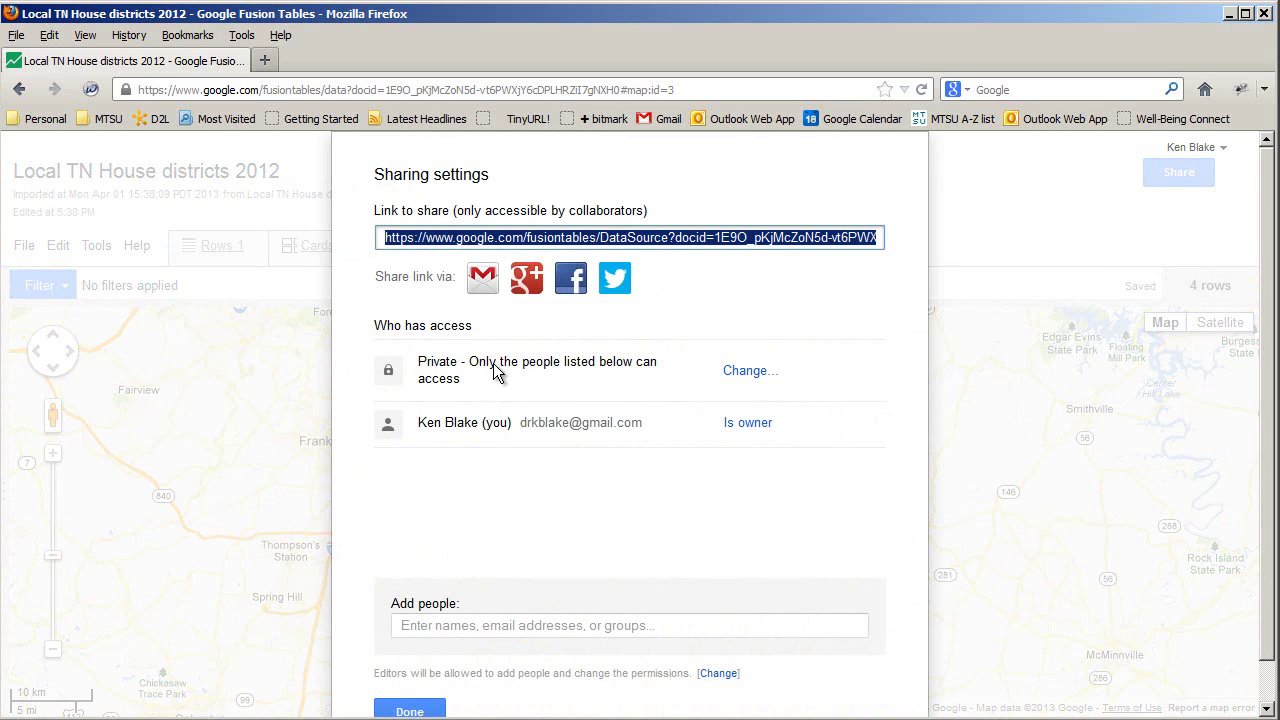
click(748, 380)
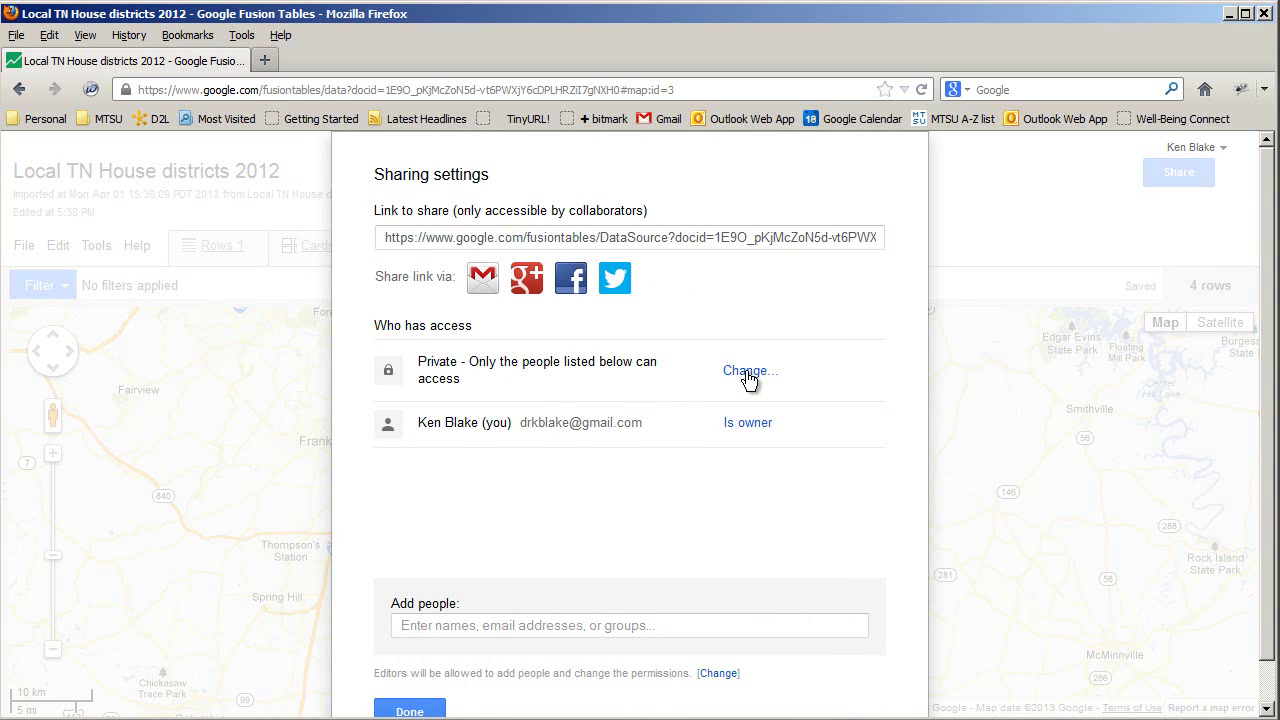
click(413, 416)
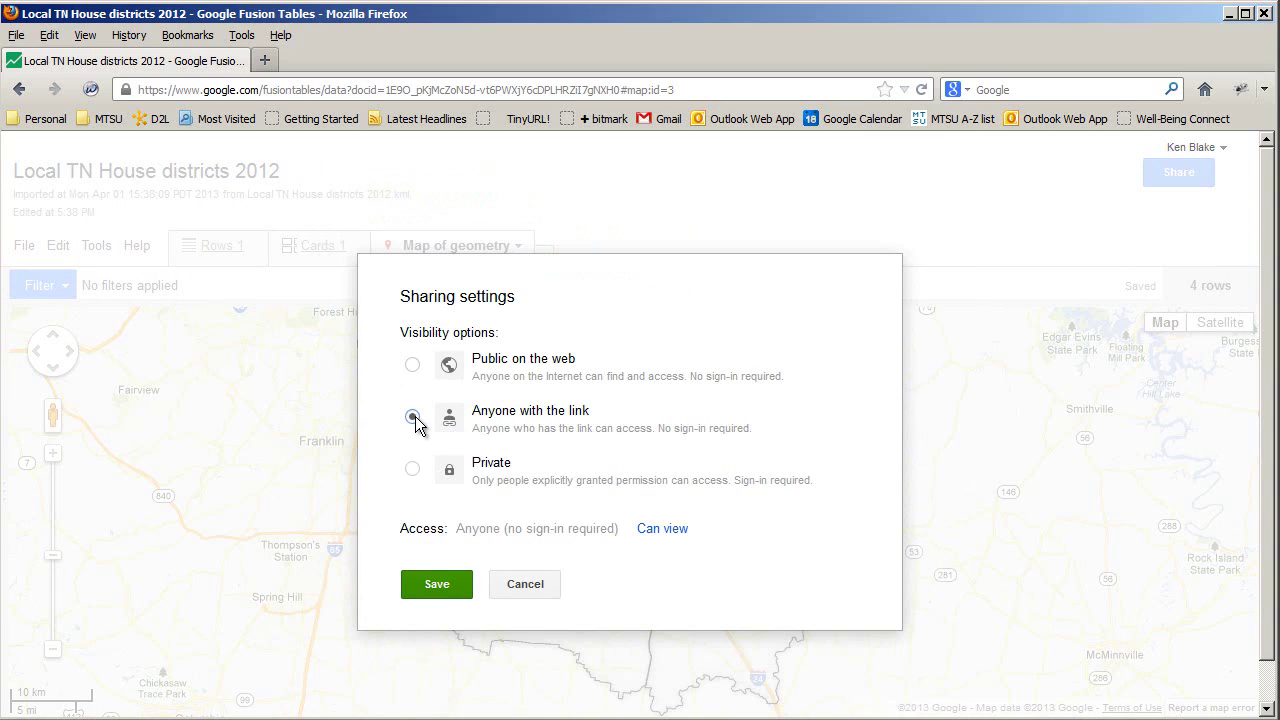
click(441, 586)
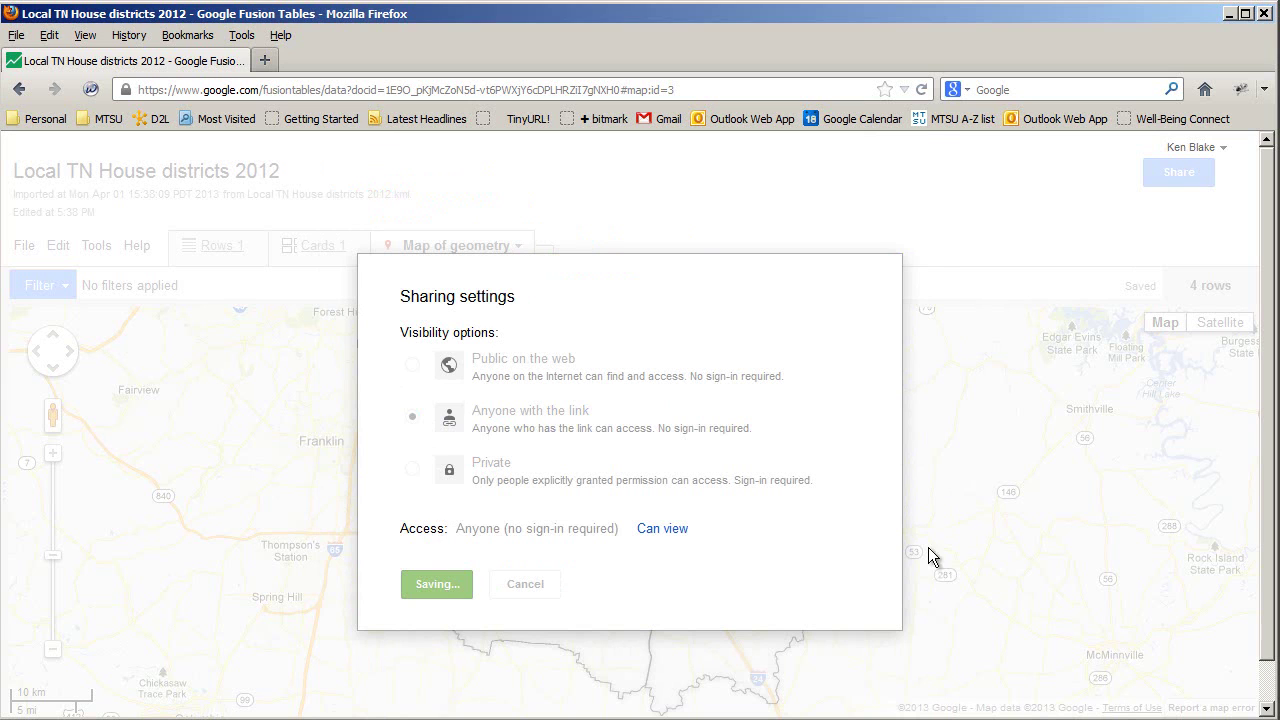
click(407, 709)
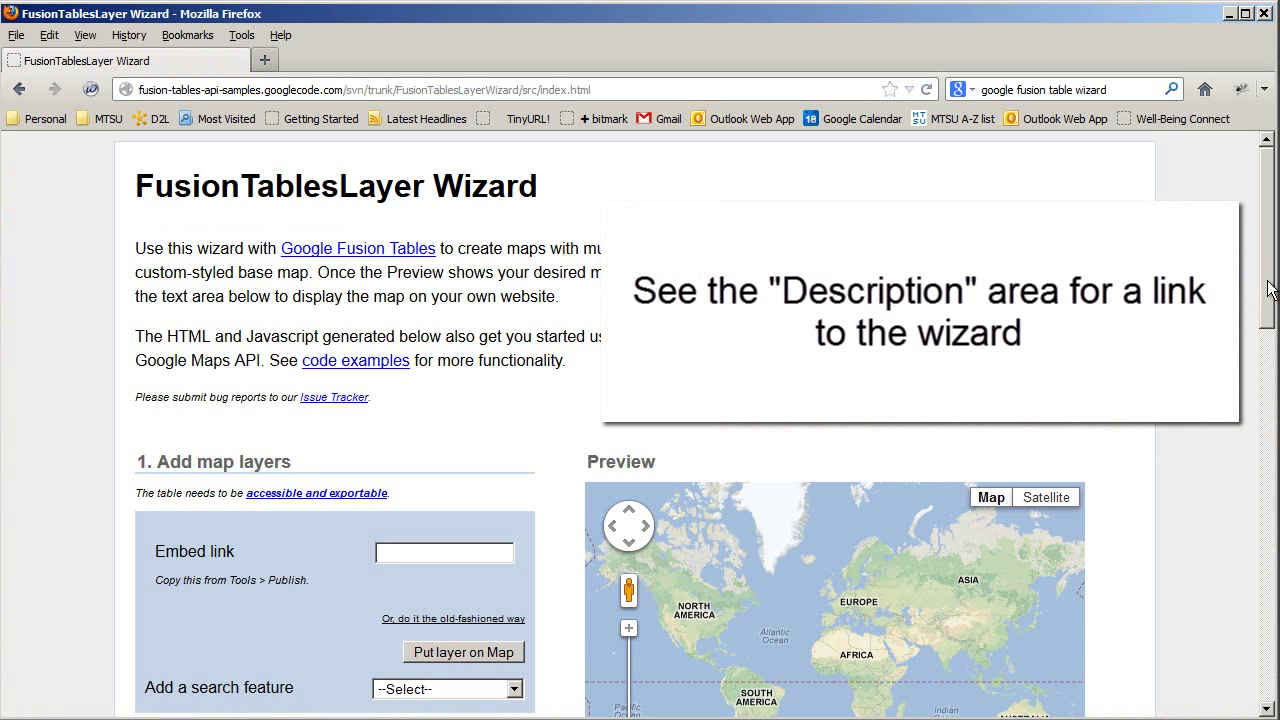
Copy the website embed HTML from the publish settings of the Local TN House districts 2012 geometry map.
drag(1270, 292, 1268, 375)
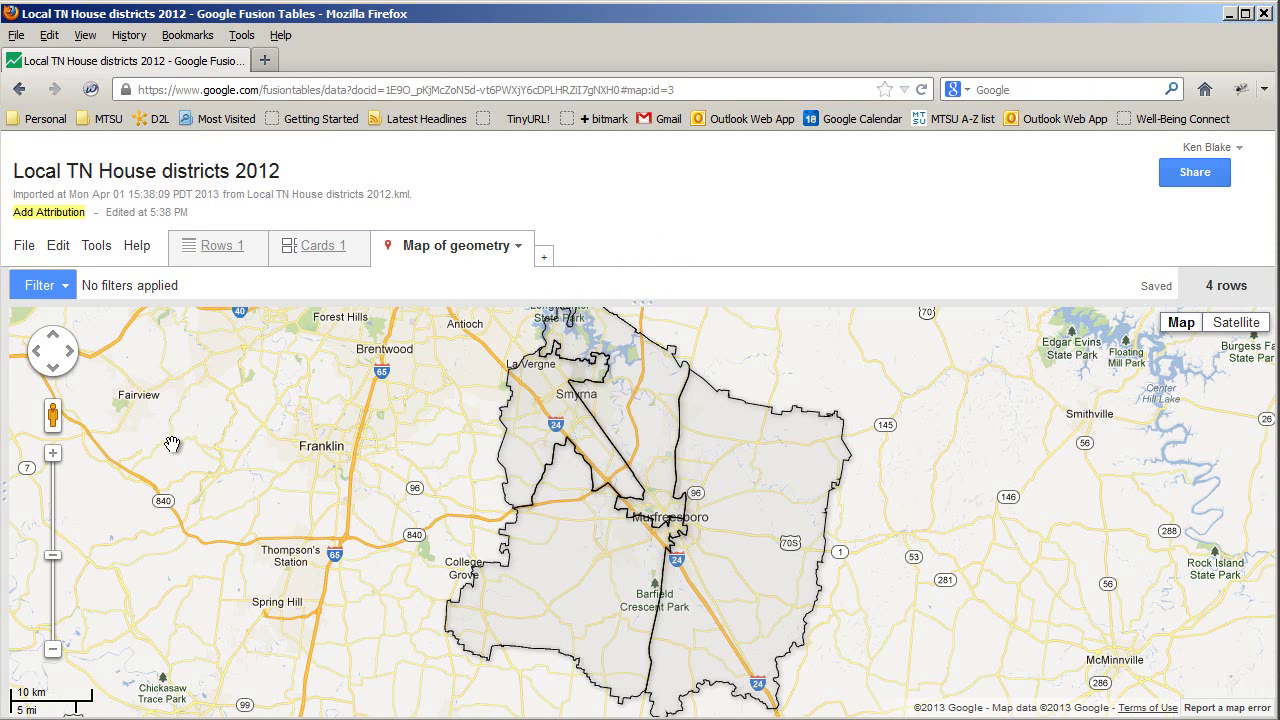
click(100, 253)
click(108, 277)
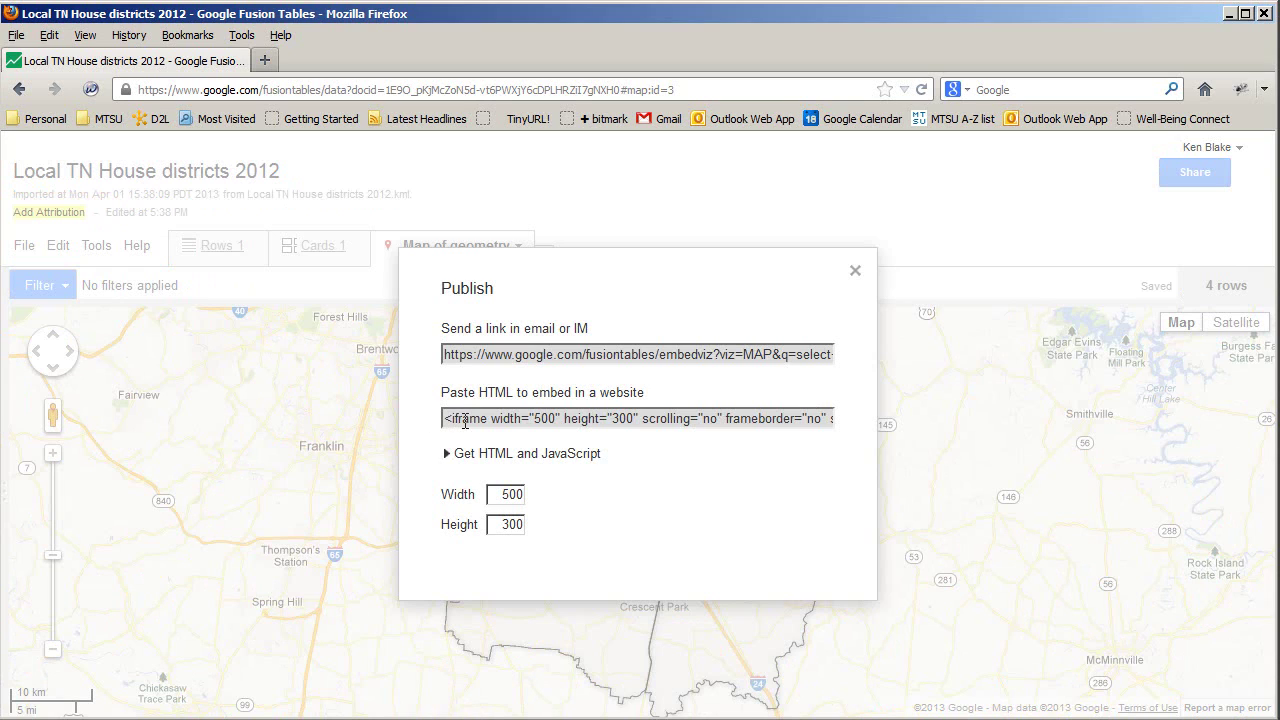
click(462, 420)
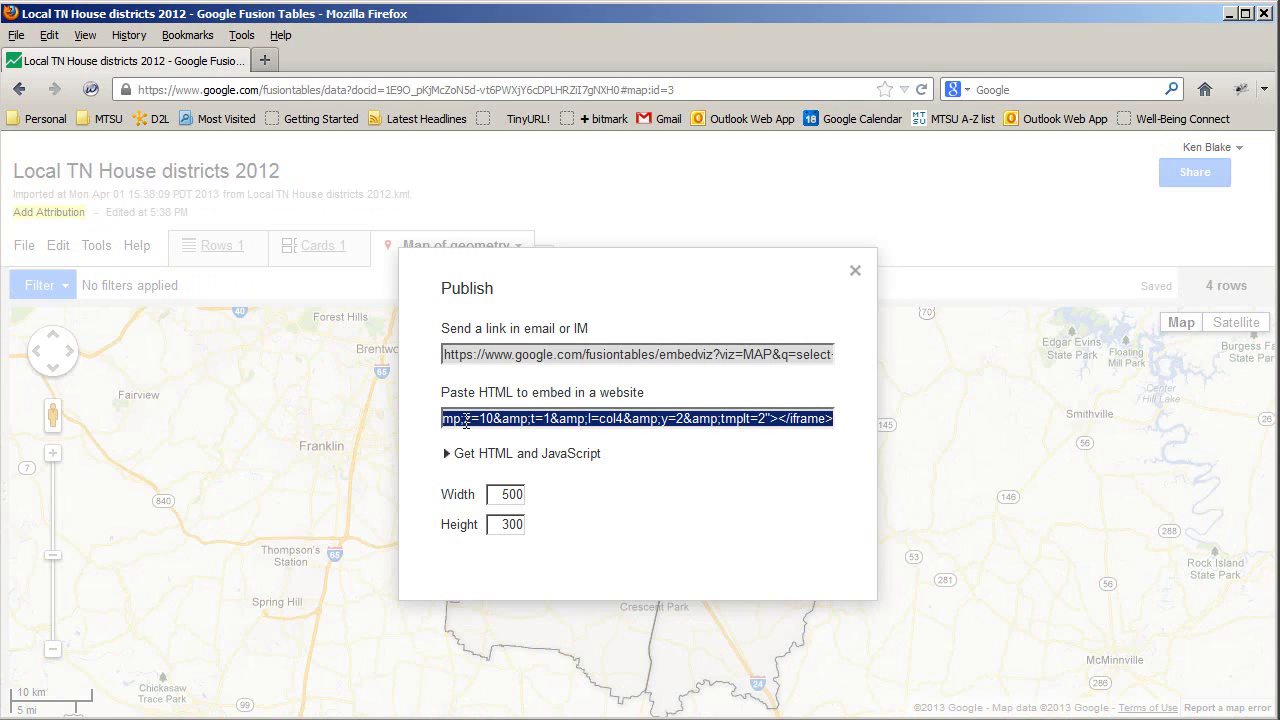
right_click(465, 420)
click(505, 487)
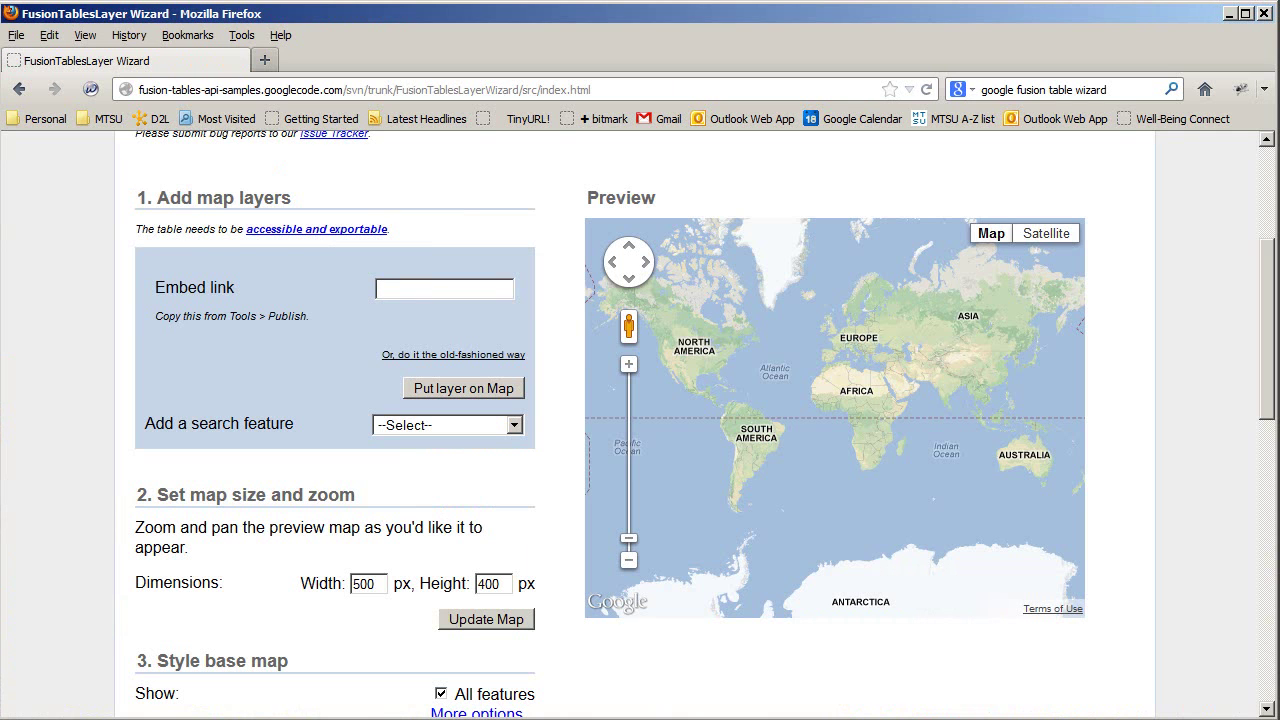
In the FusionTablesLayer Wizard, paste the copied code as the embed link, put the layer on the map and add another layer.
right_click(390, 288)
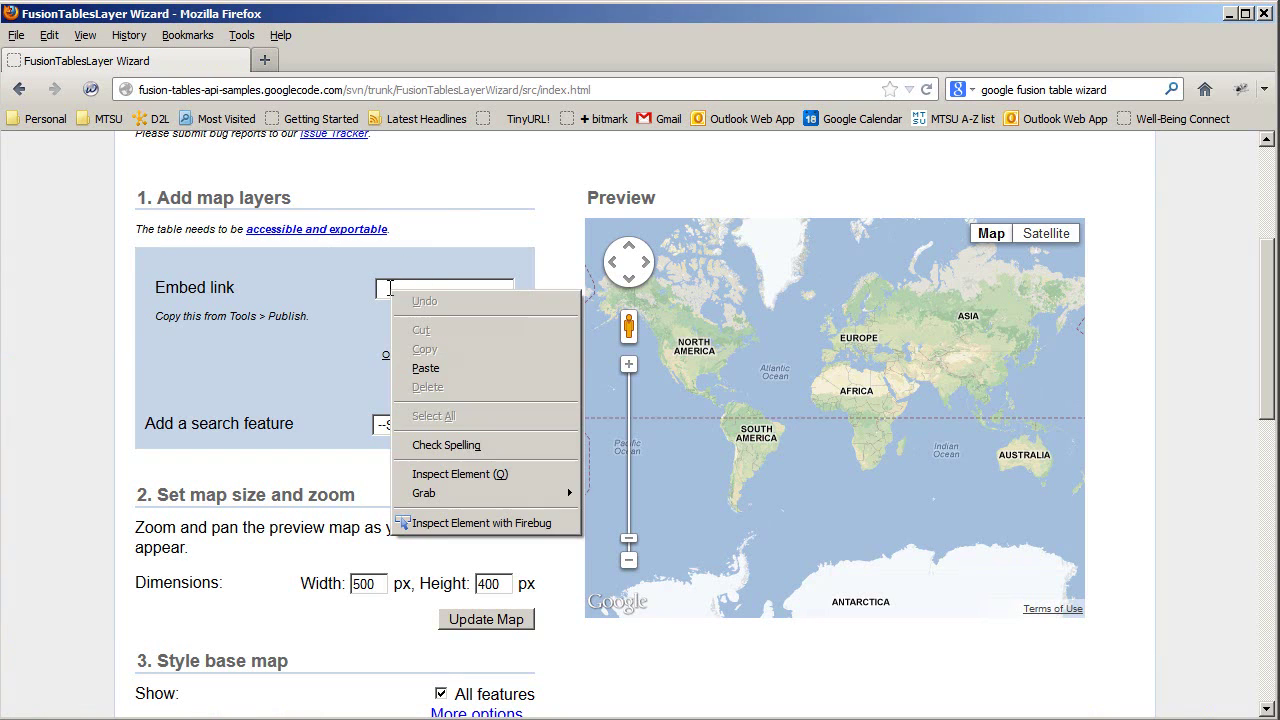
click(425, 368)
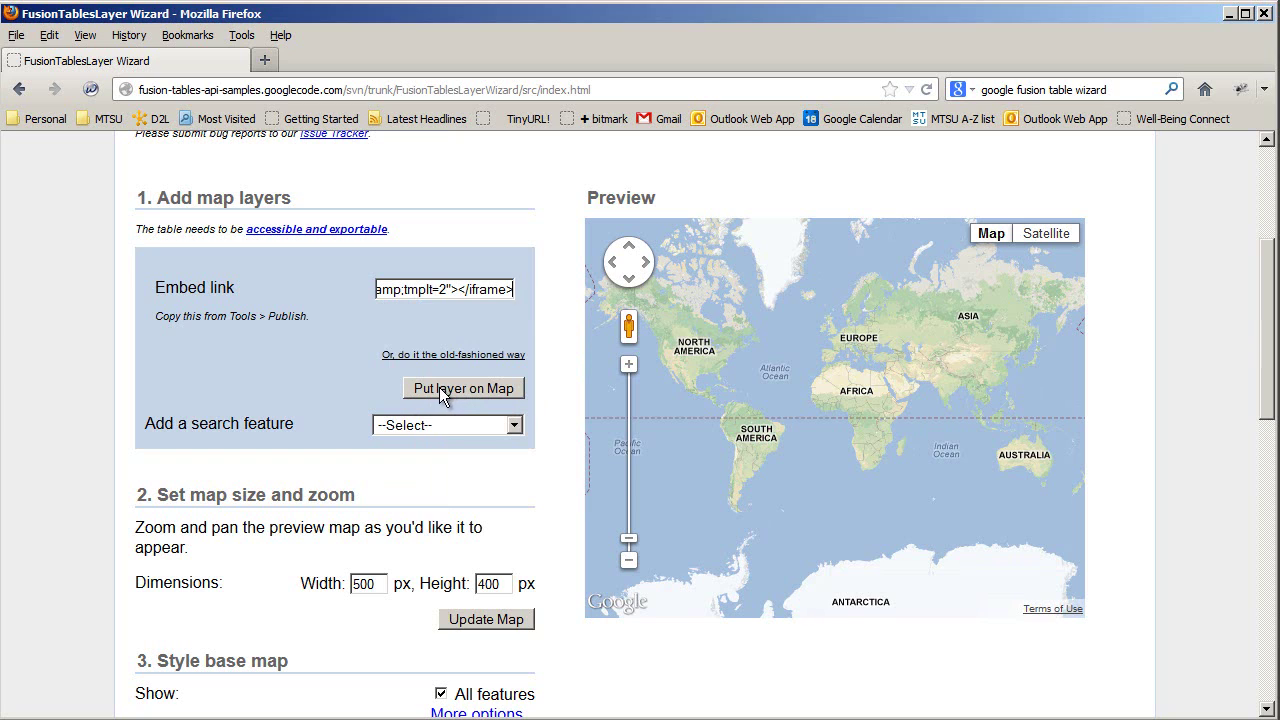
click(439, 387)
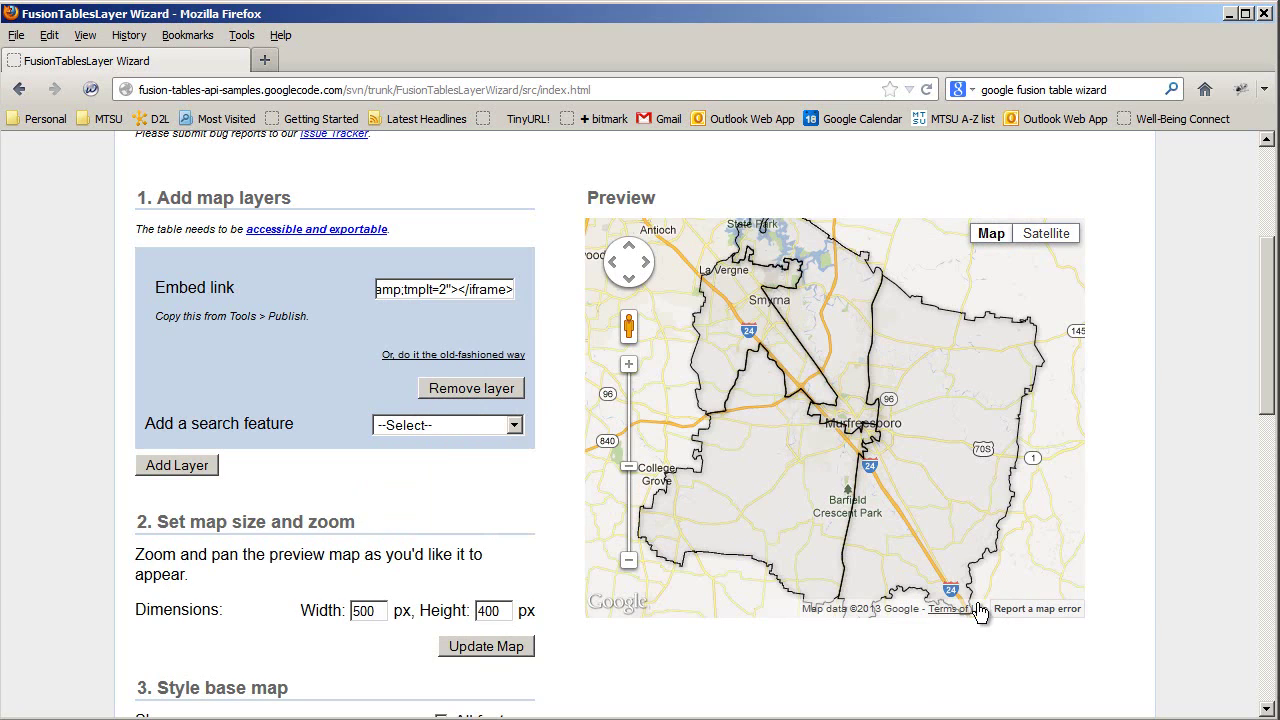
click(183, 474)
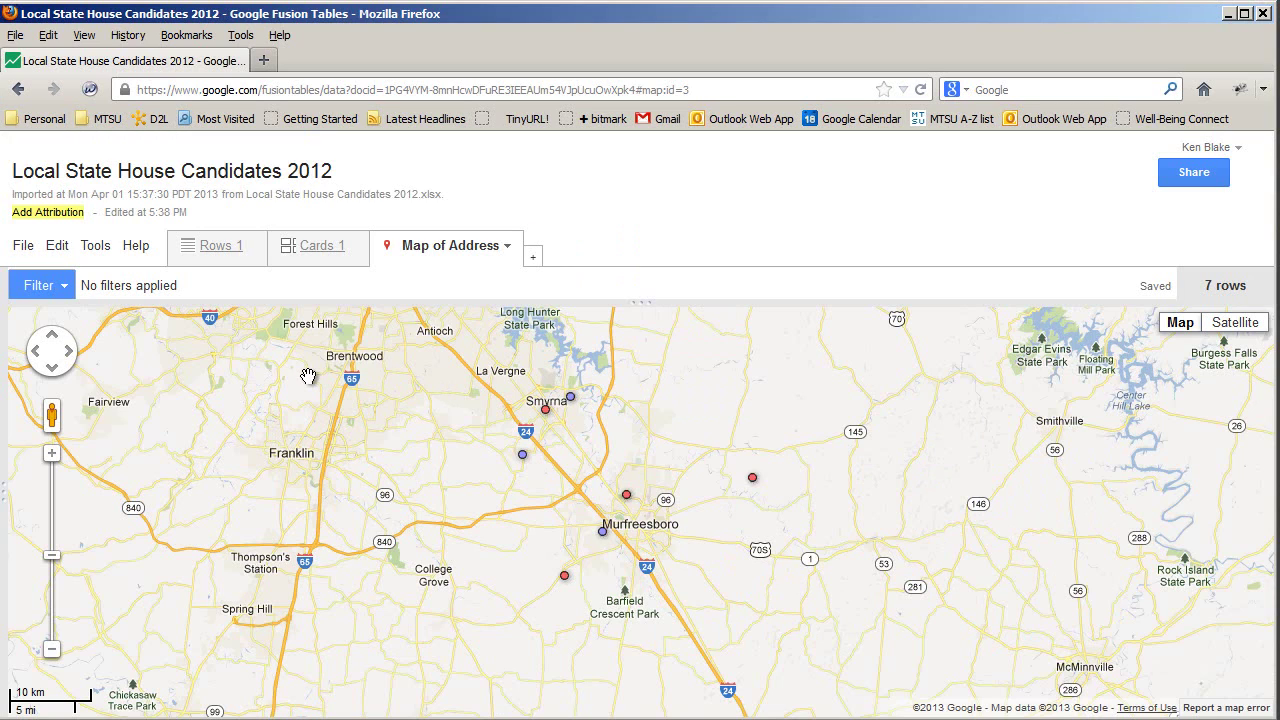
Copy the website embed HTML from the publish settings of the Local State House Candidates 2012 address map.
click(95, 250)
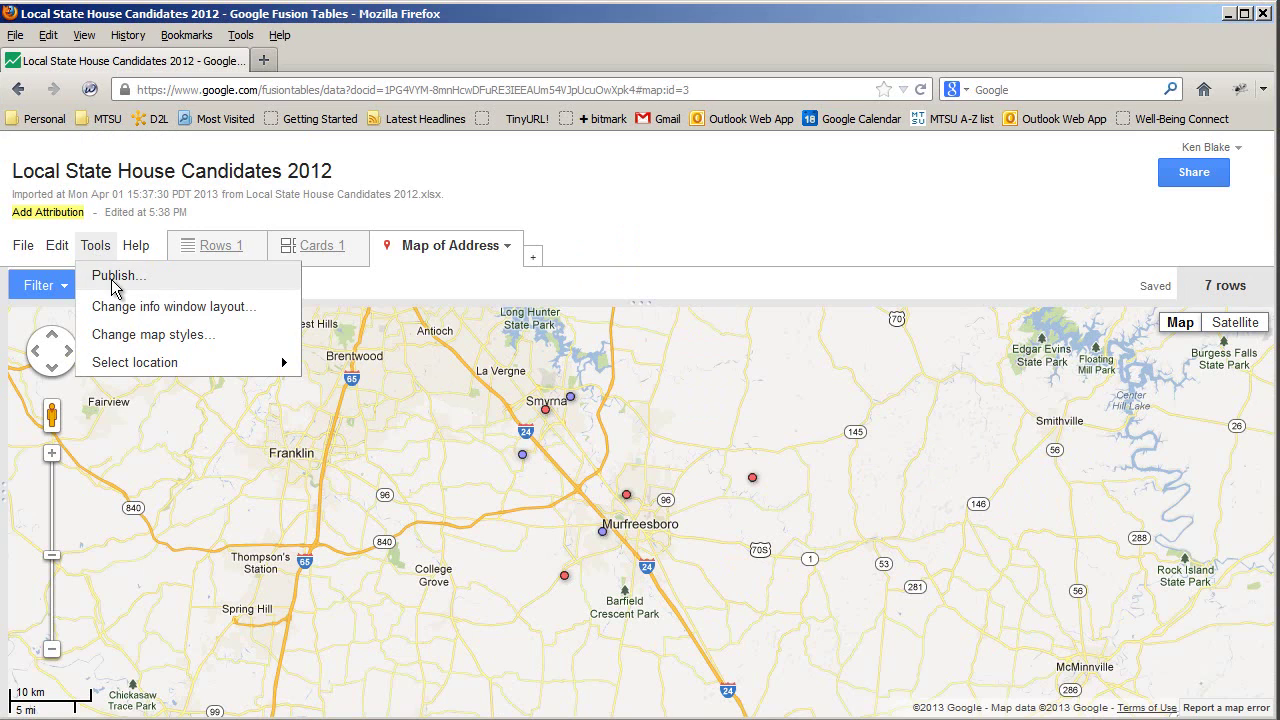
click(113, 279)
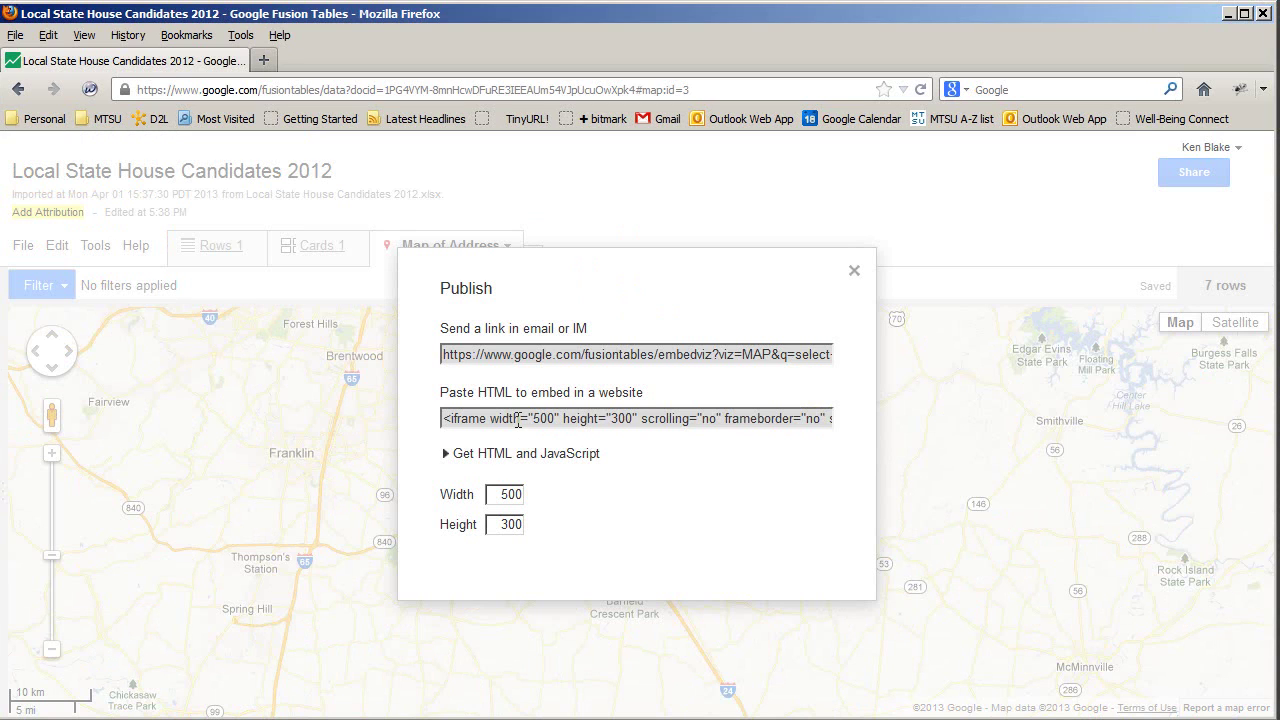
double_click(517, 419)
click(517, 419)
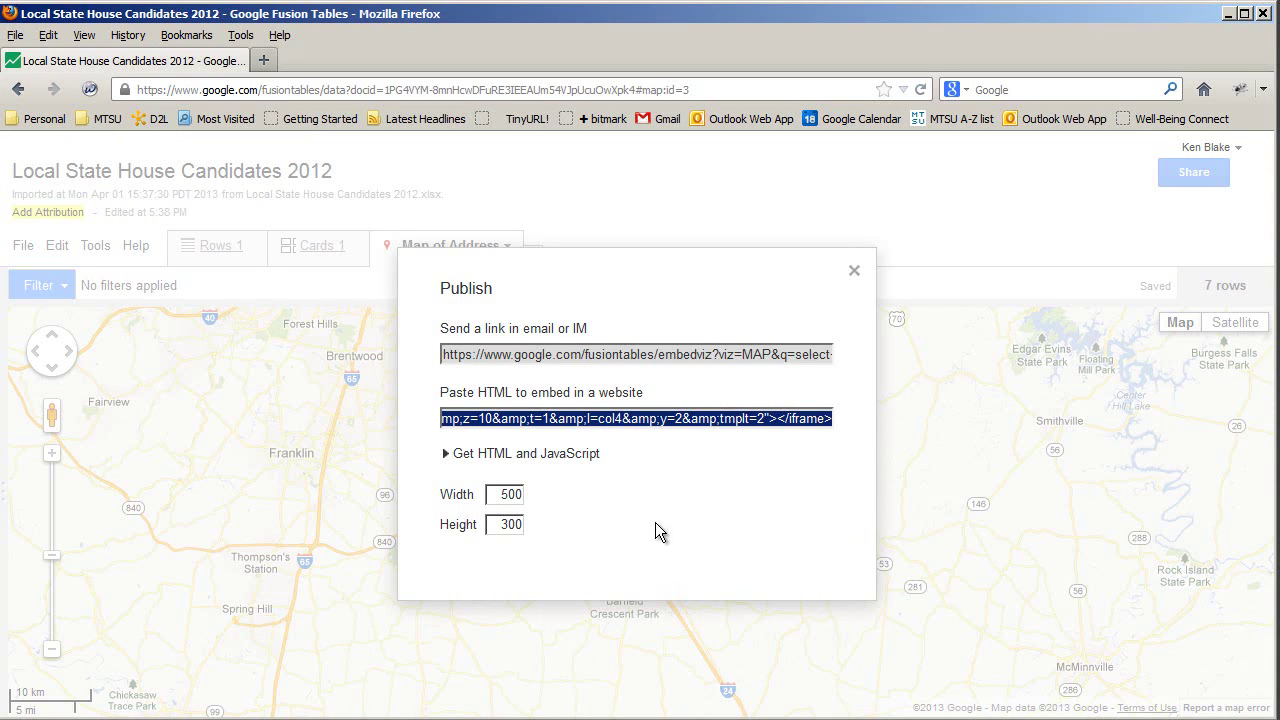
right_click(602, 420)
Paste the copied code as the second layer's embed link in the FusionTablesLayer Wizard and put that layer on the map.
key(alt+Tab)
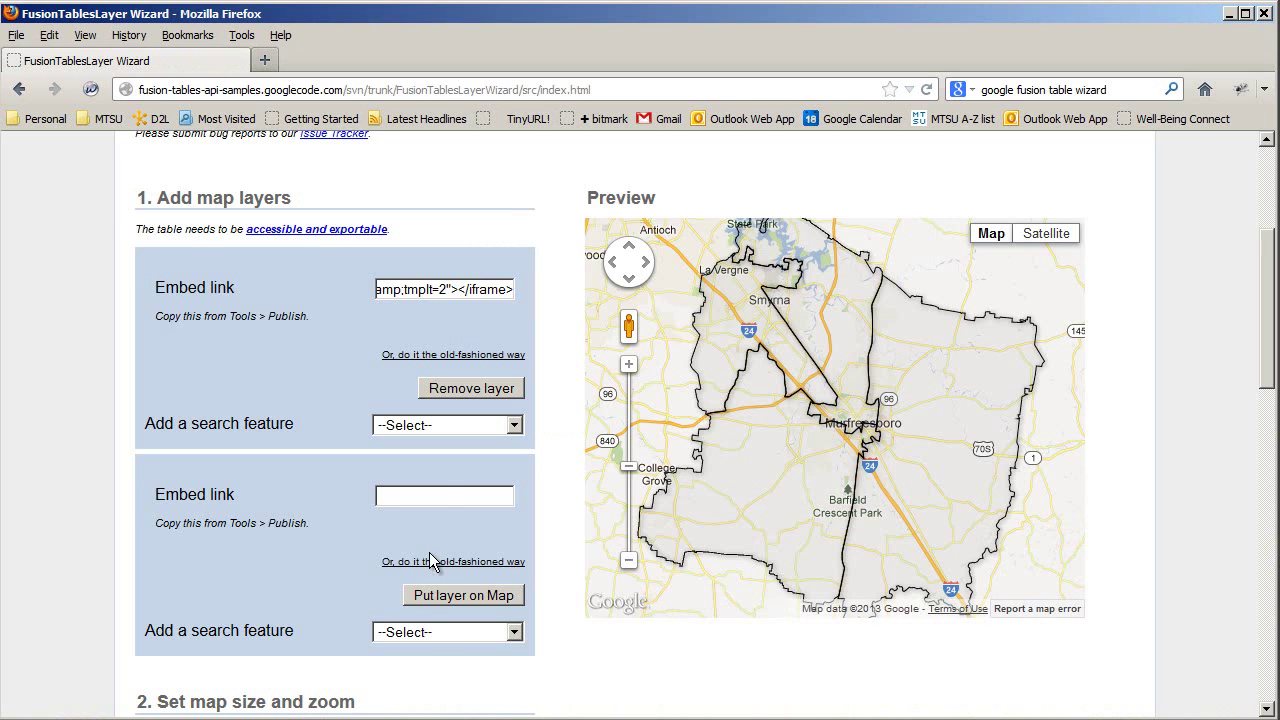
right_click(409, 495)
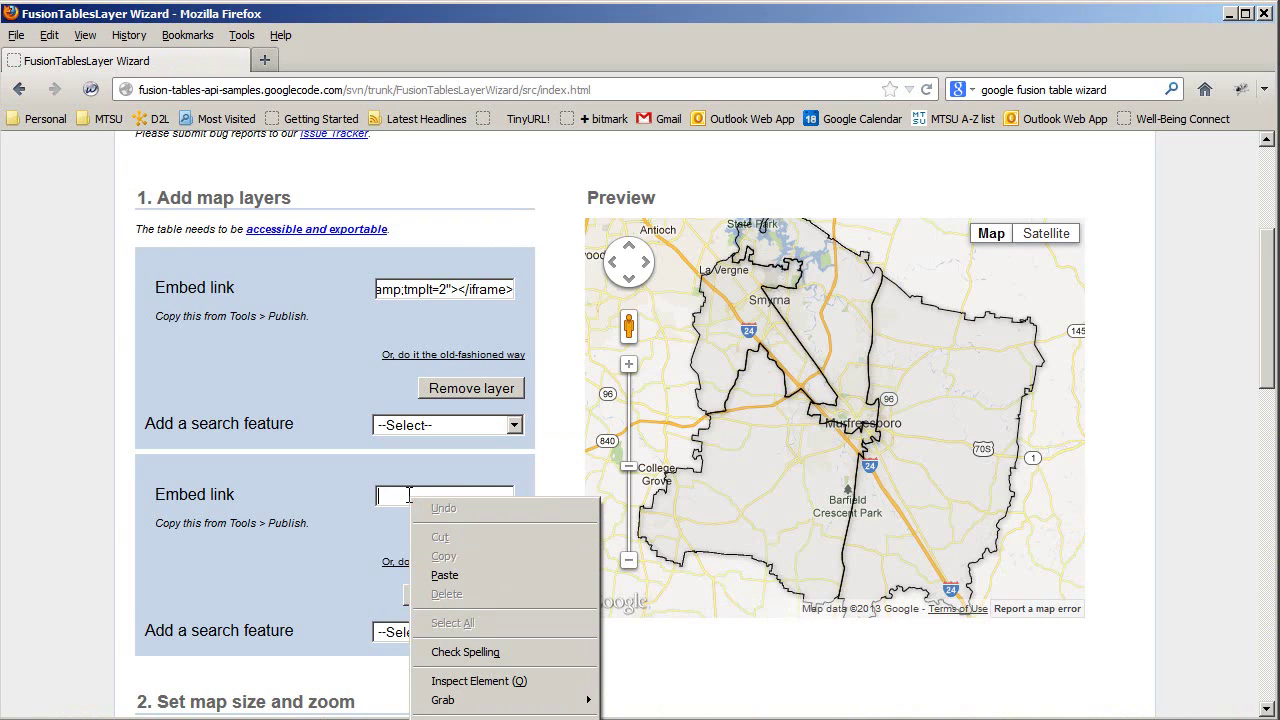
click(445, 575)
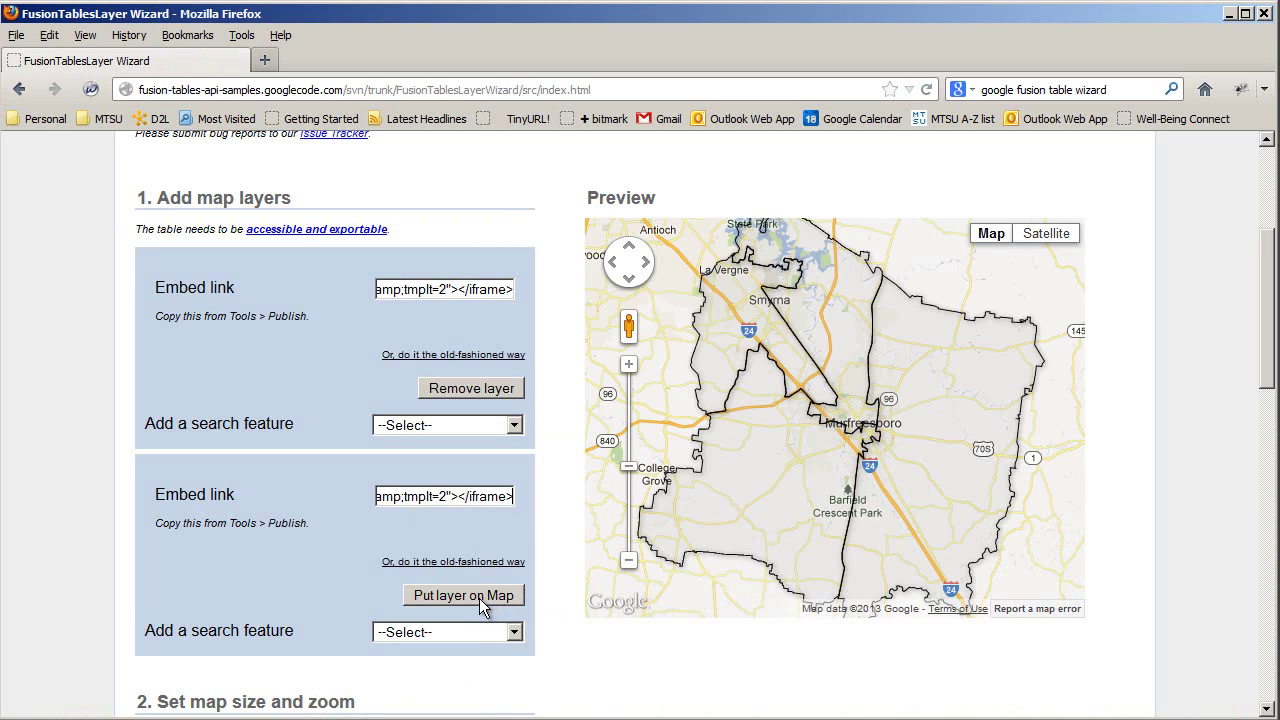
click(479, 598)
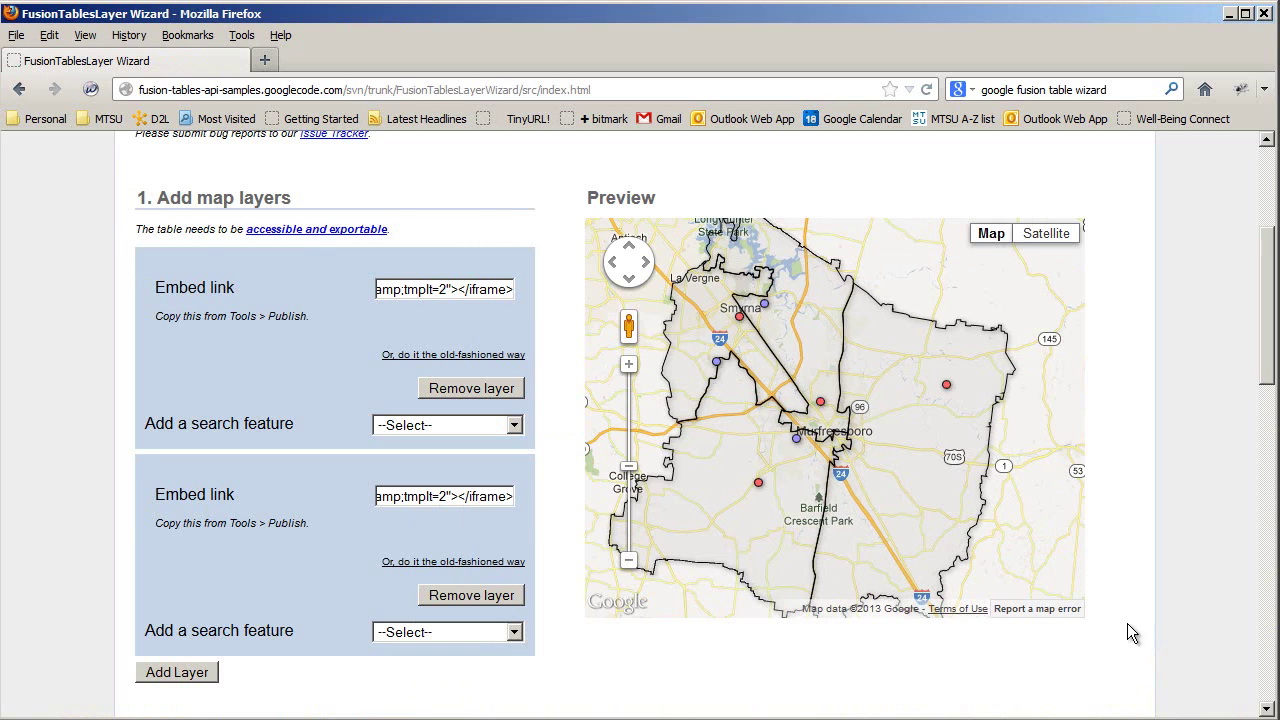
Try closer and wider zoom levels on the combined preview map, then restore the district-level zoom and shift the districts toward the centre.
click(629, 366)
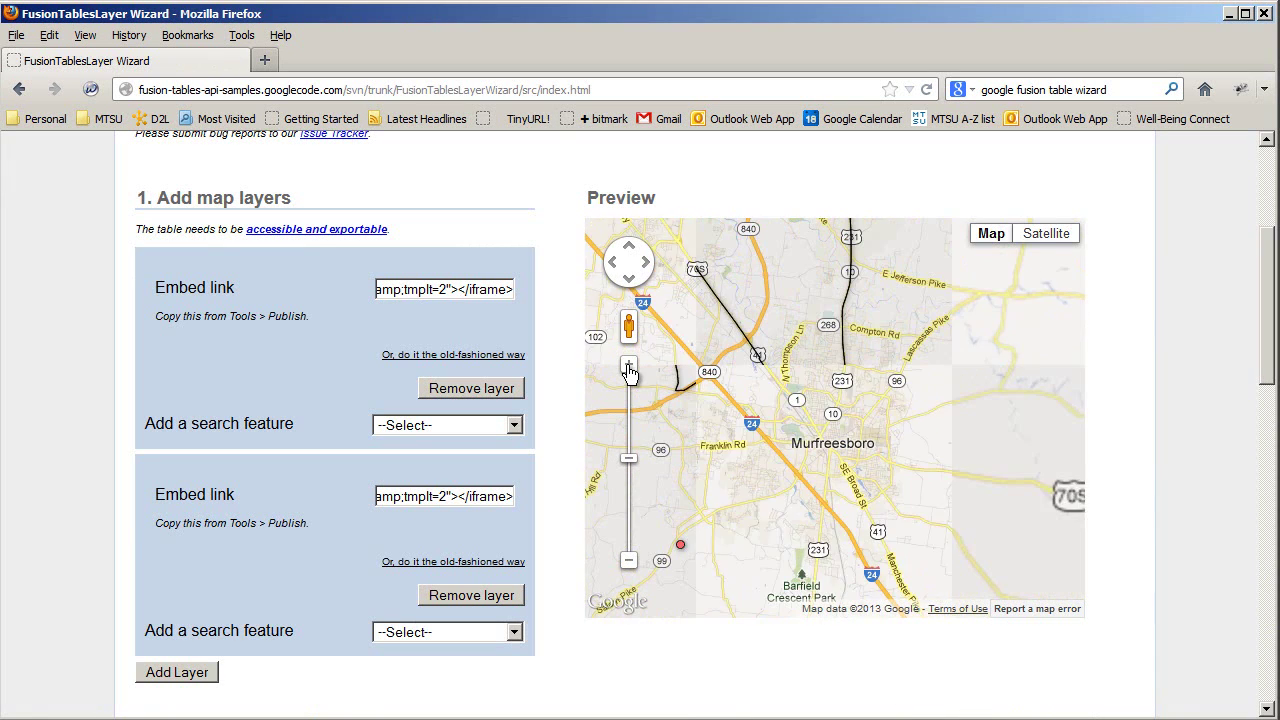
click(629, 561)
click(629, 561)
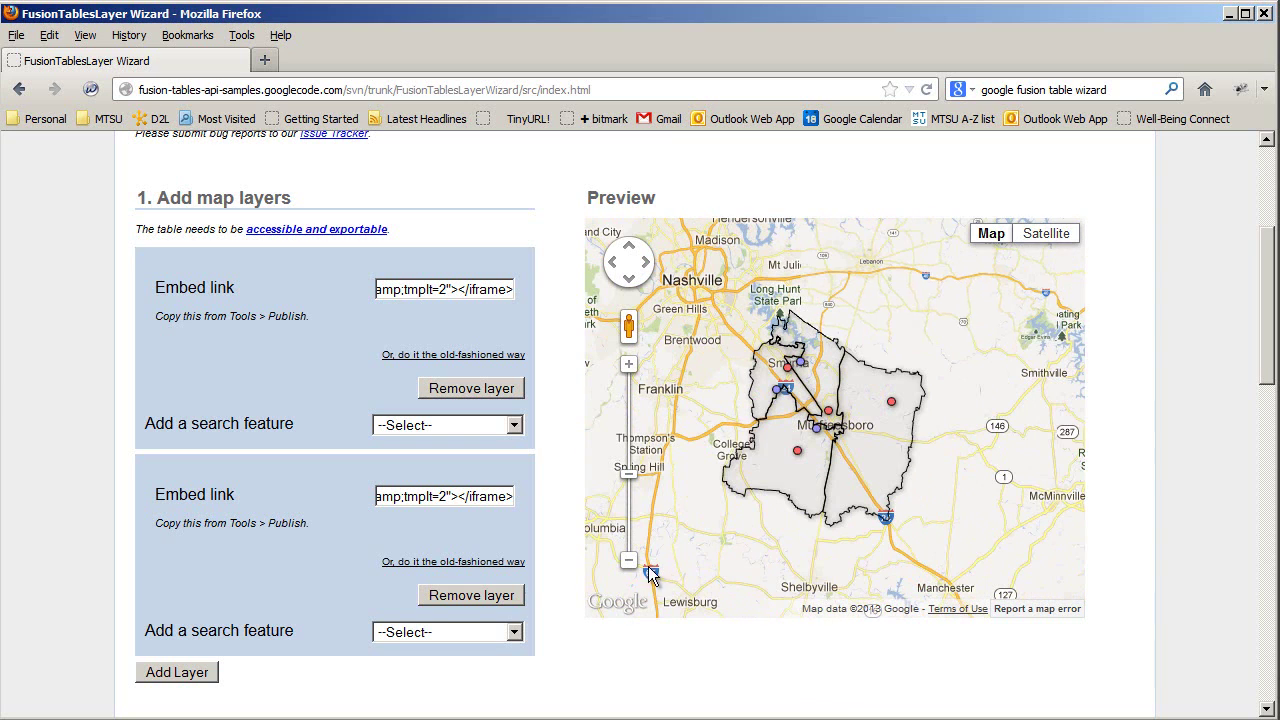
click(629, 366)
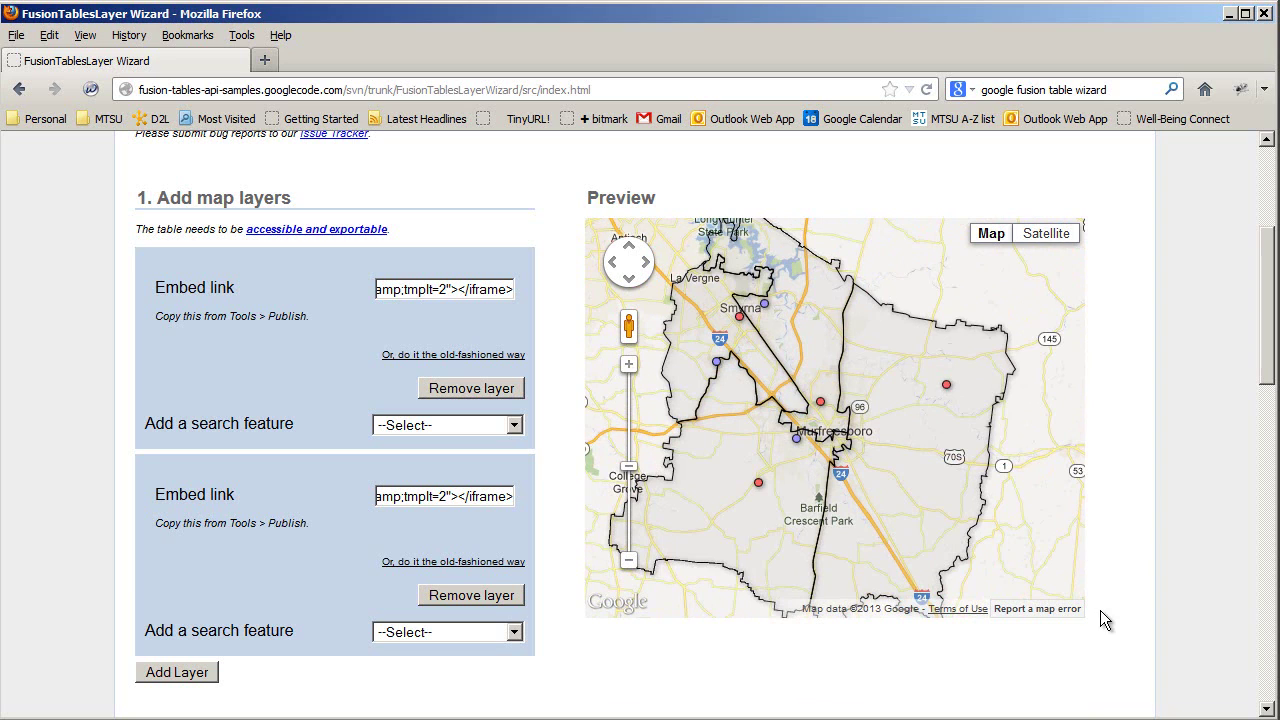
drag(929, 444, 971, 446)
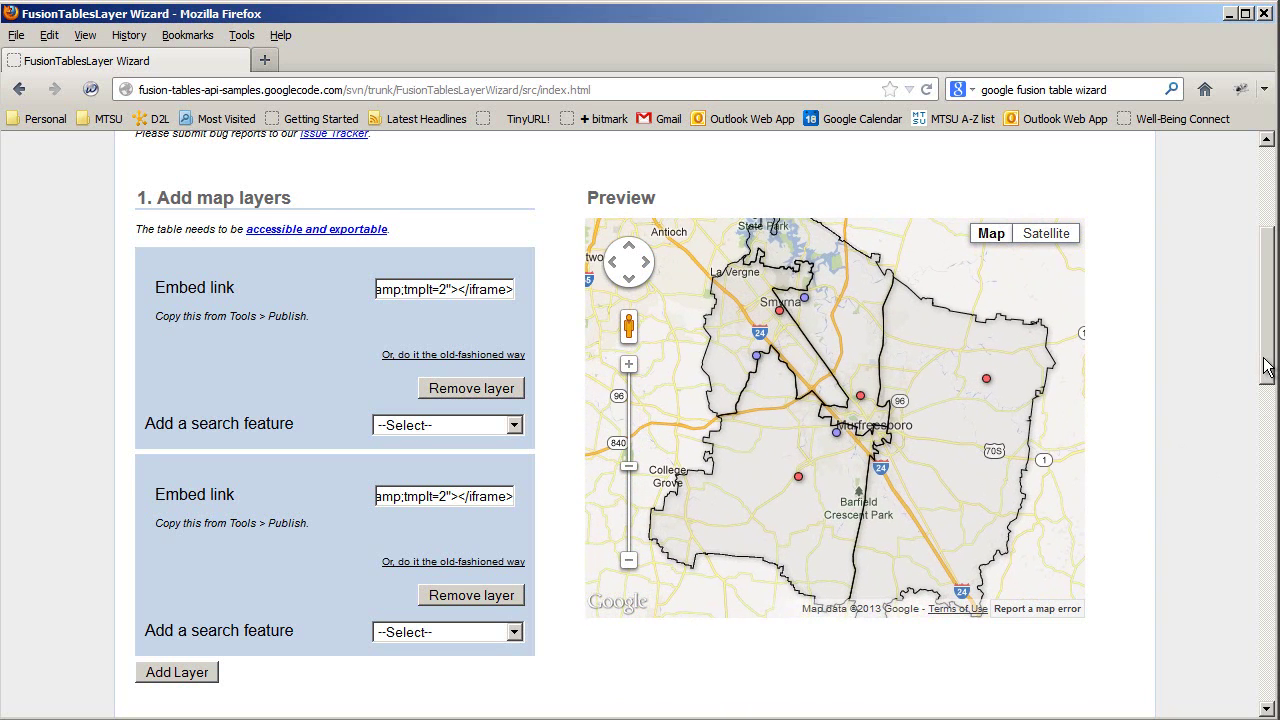
Set the map dimensions to 600 px wide by 500 px high, update the map and centre all districts in the preview.
drag(1268, 368, 1273, 505)
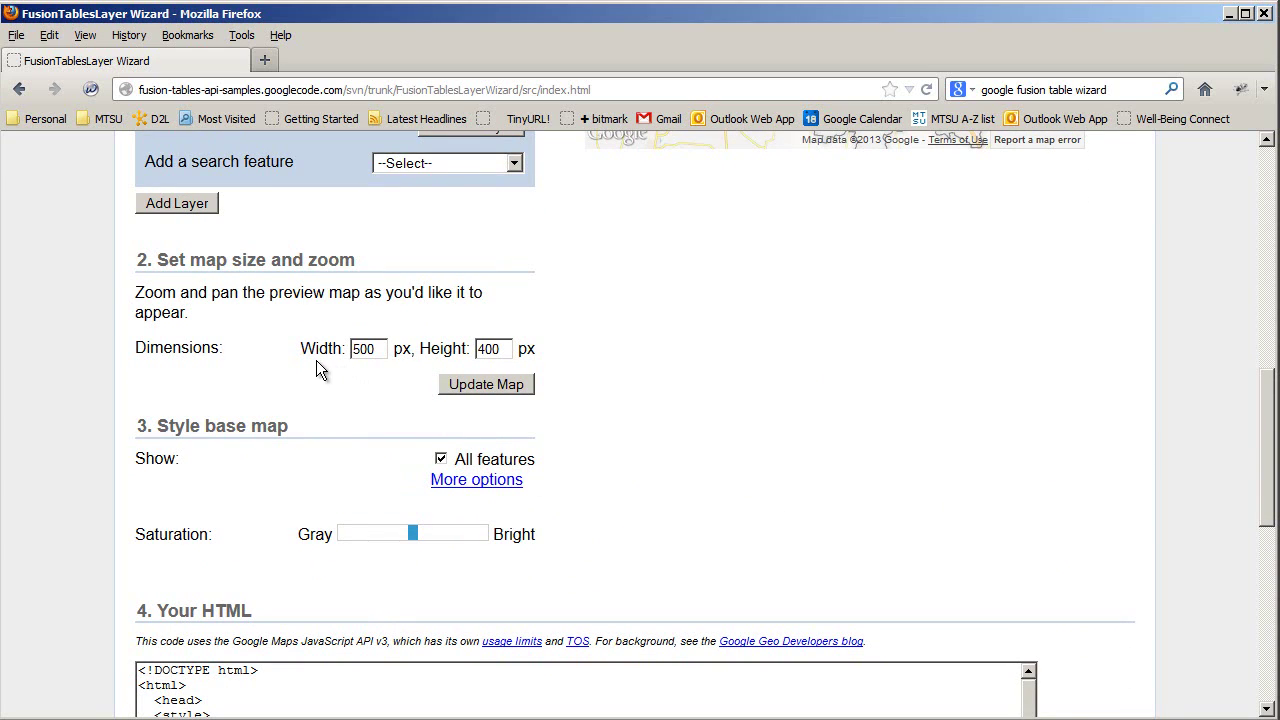
click(372, 350)
mouse_move(1267, 508)
mouse_down()
mouse_move(1269, 357)
mouse_move(1269, 500)
mouse_up()
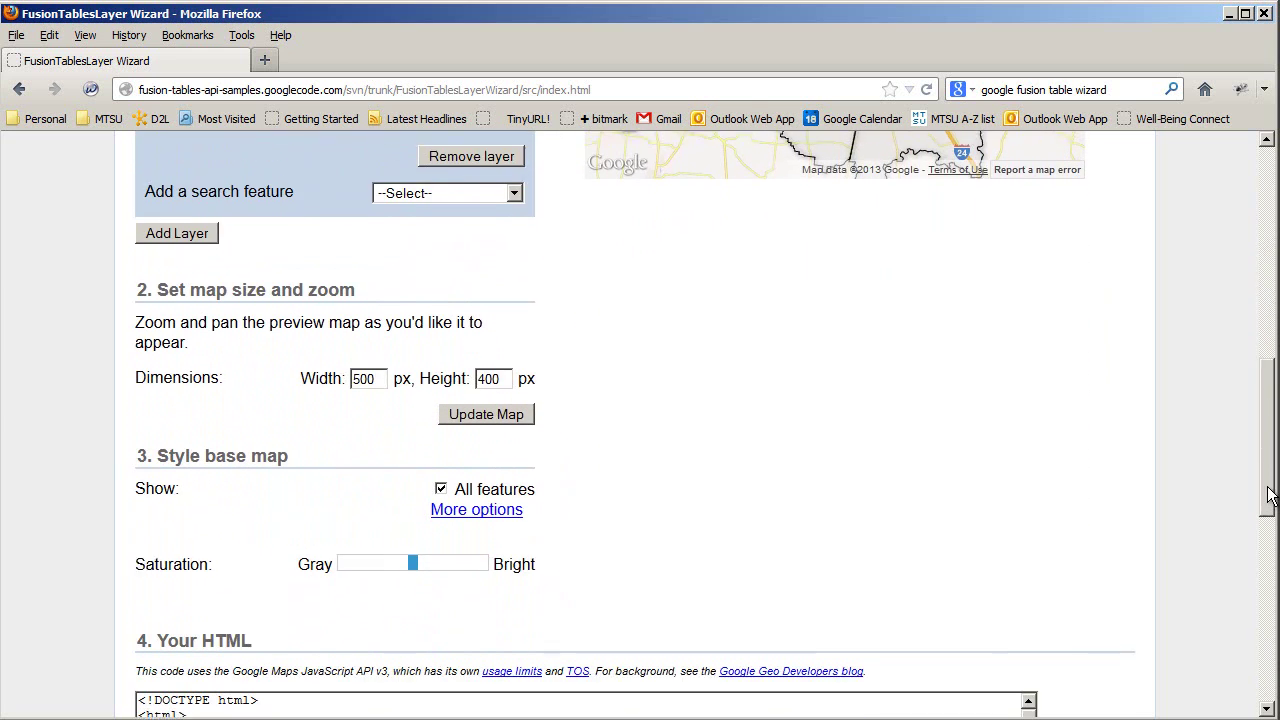
click(372, 384)
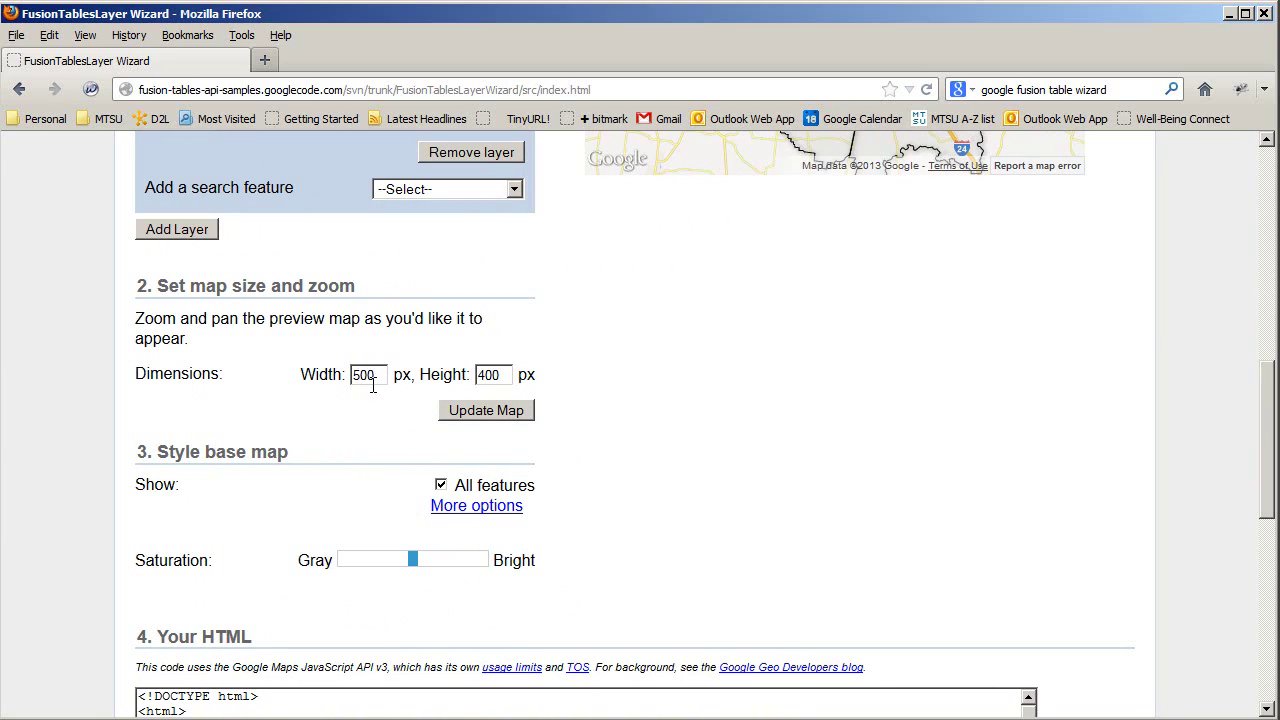
key(Left)
key(Left)
key(BackSpace)
text(6)
click(488, 378)
key(BackSpace)
text(5)
click(477, 412)
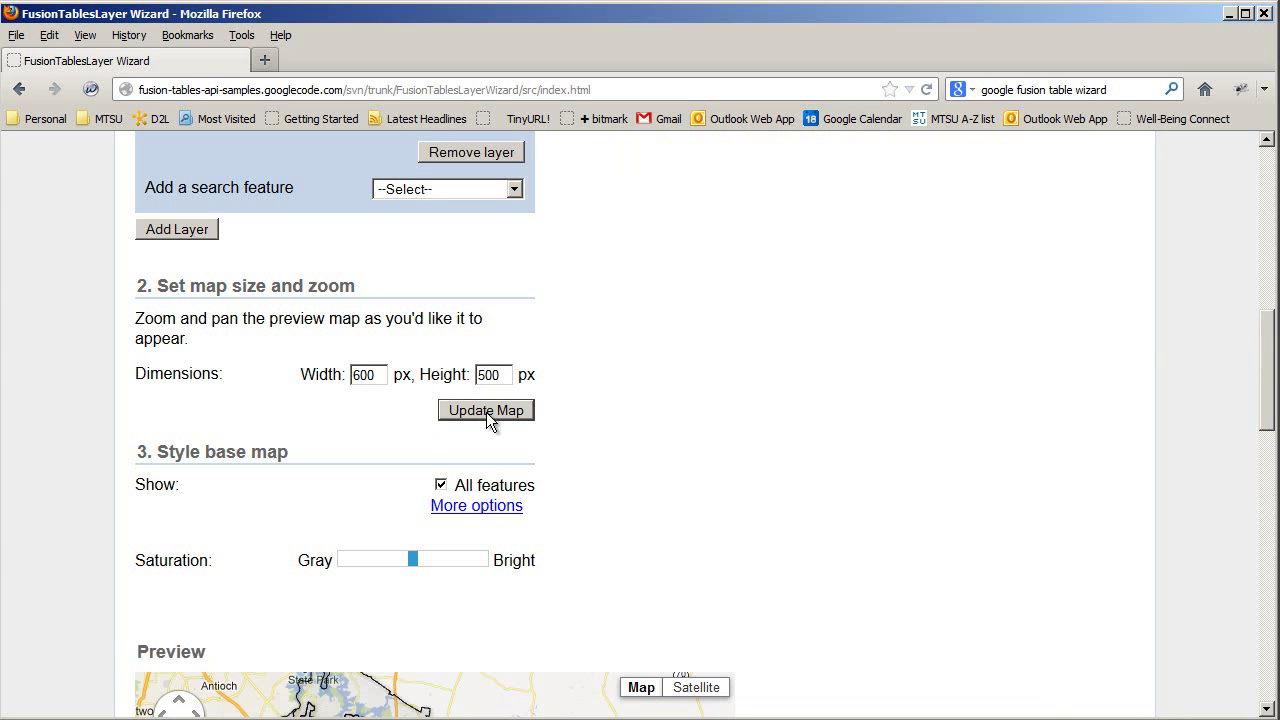
drag(1259, 407, 1252, 516)
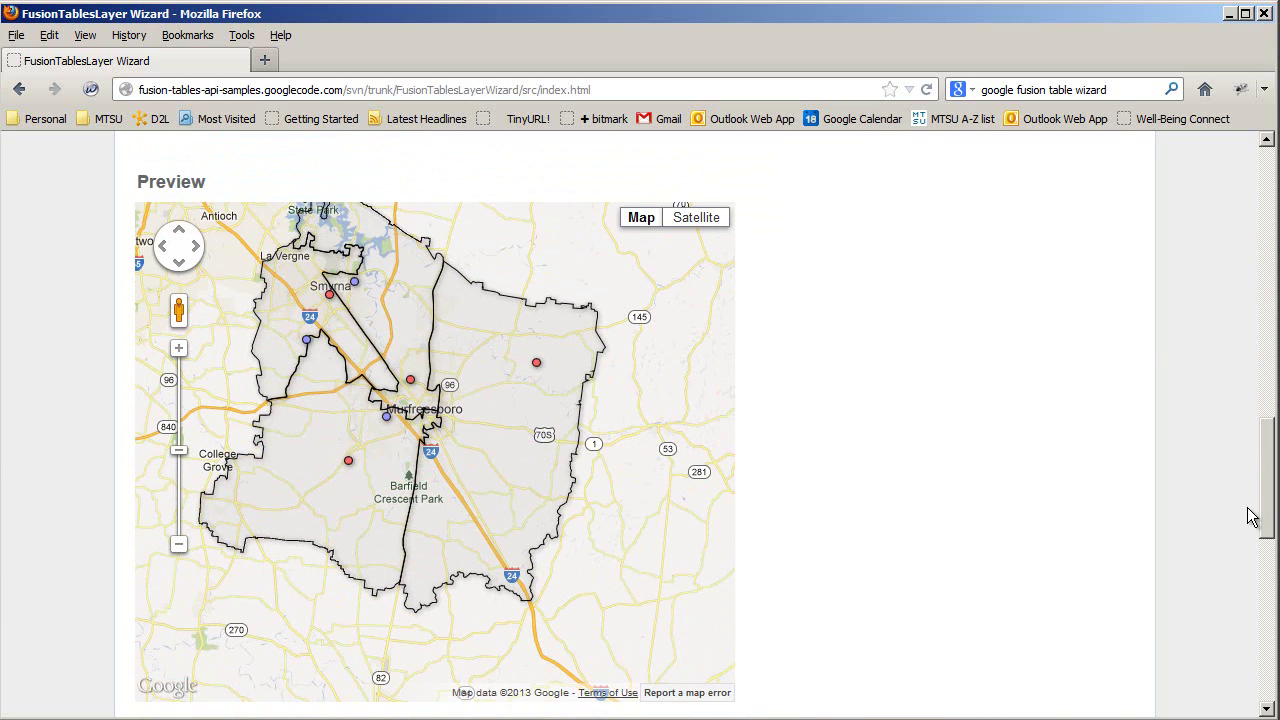
drag(588, 509, 624, 559)
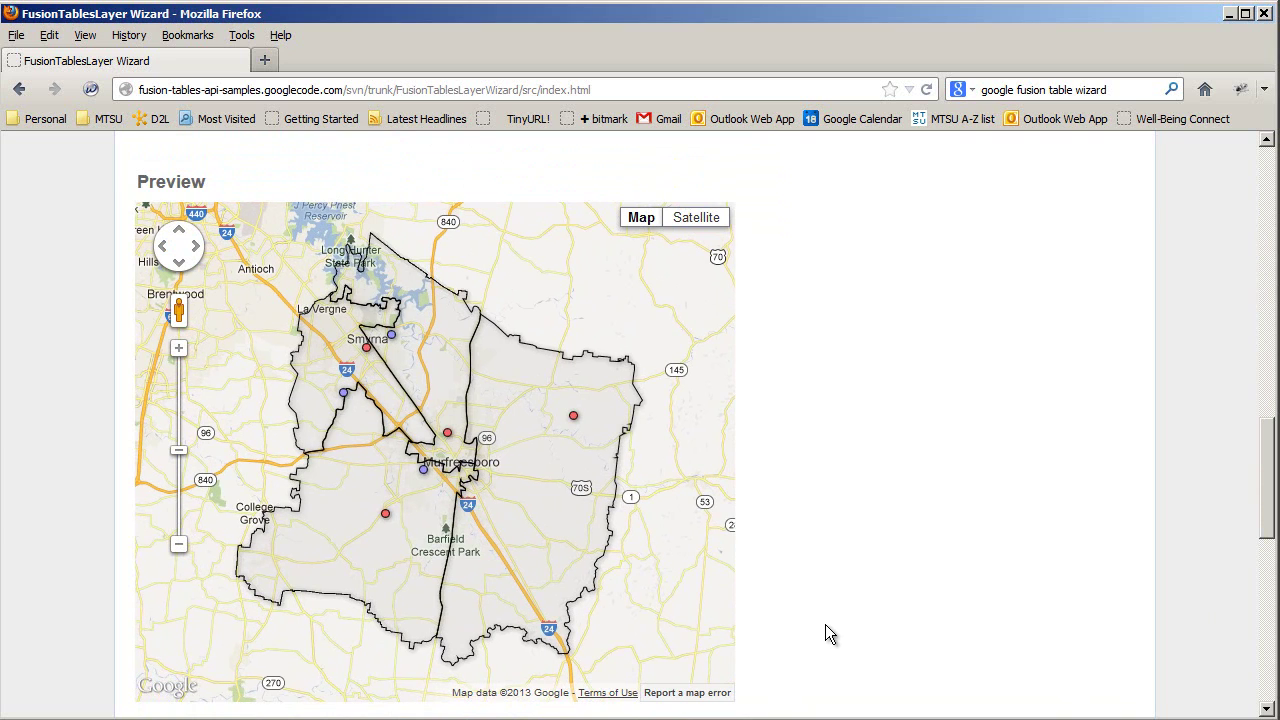
Copy the wizard's entire generated HTML code, from the DOCTYPE line to the closing html tag.
drag(1260, 514, 1260, 648)
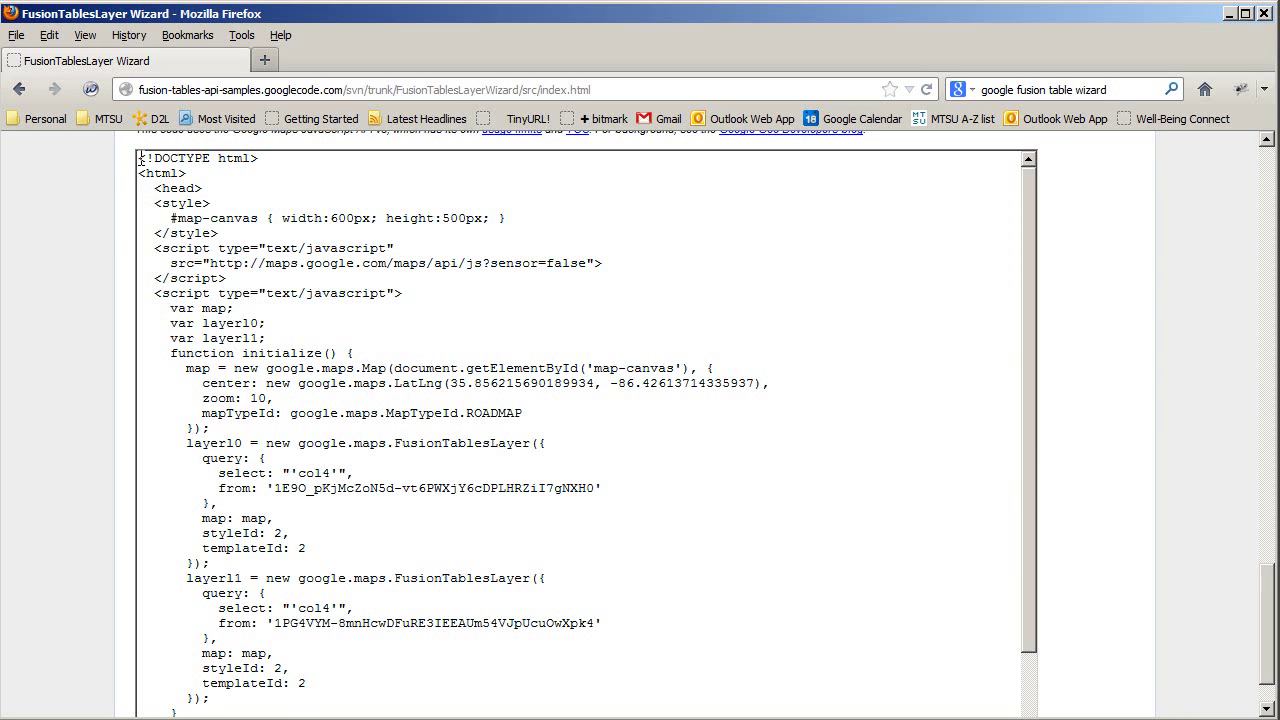
scroll(141, 158, up, 2)
click(141, 272)
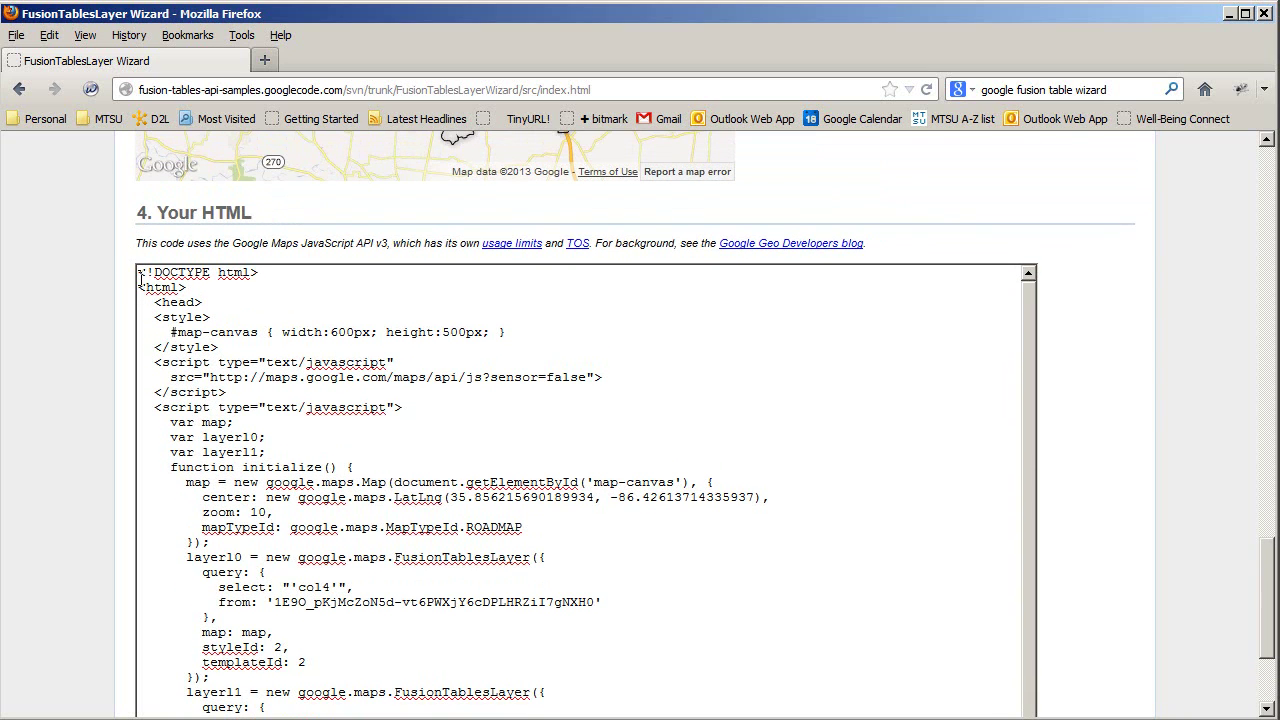
drag(141, 272, 210, 676)
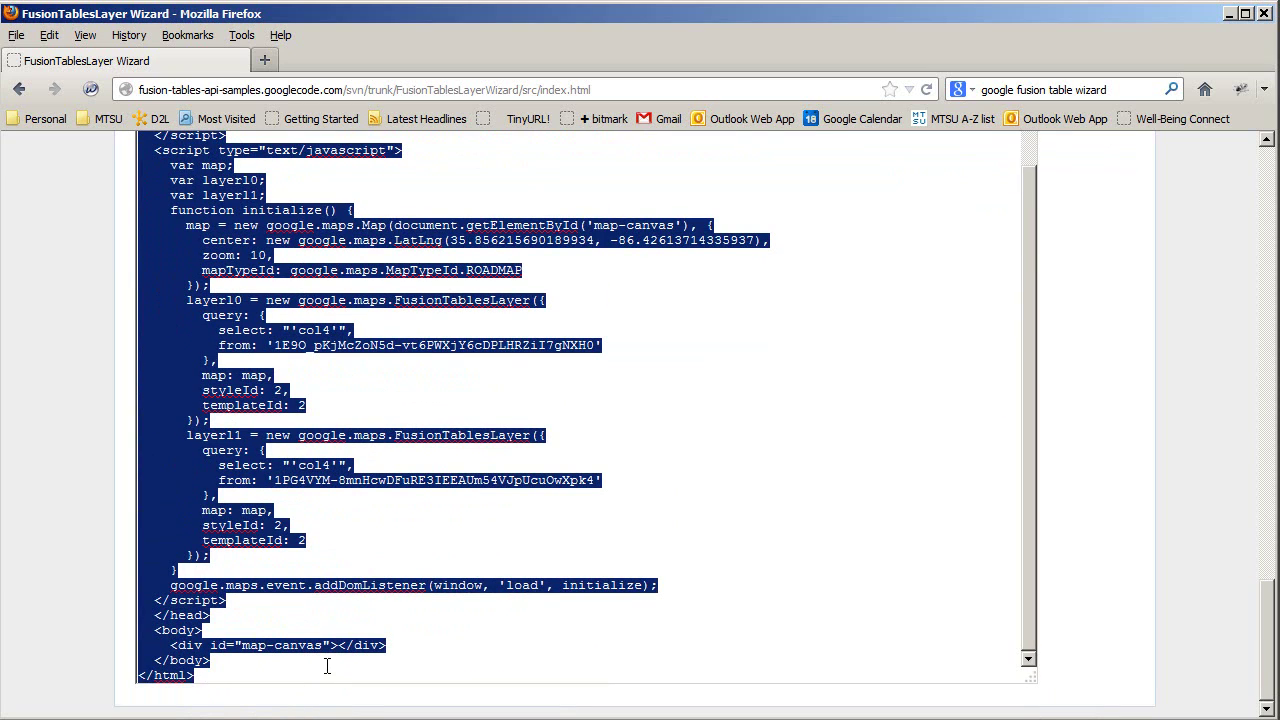
right_click(219, 462)
click(263, 521)
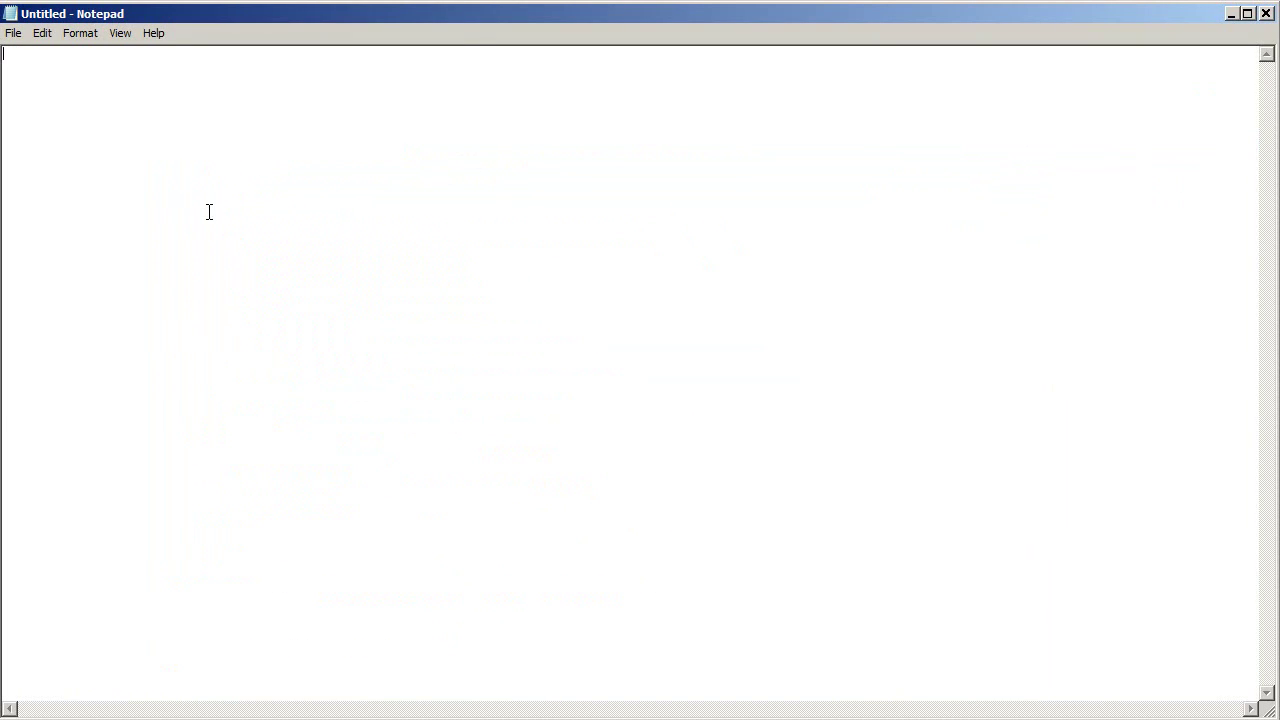
Paste the map's HTML code into the blank Notepad document and check its opening and closing lines.
right_click(86, 104)
click(126, 177)
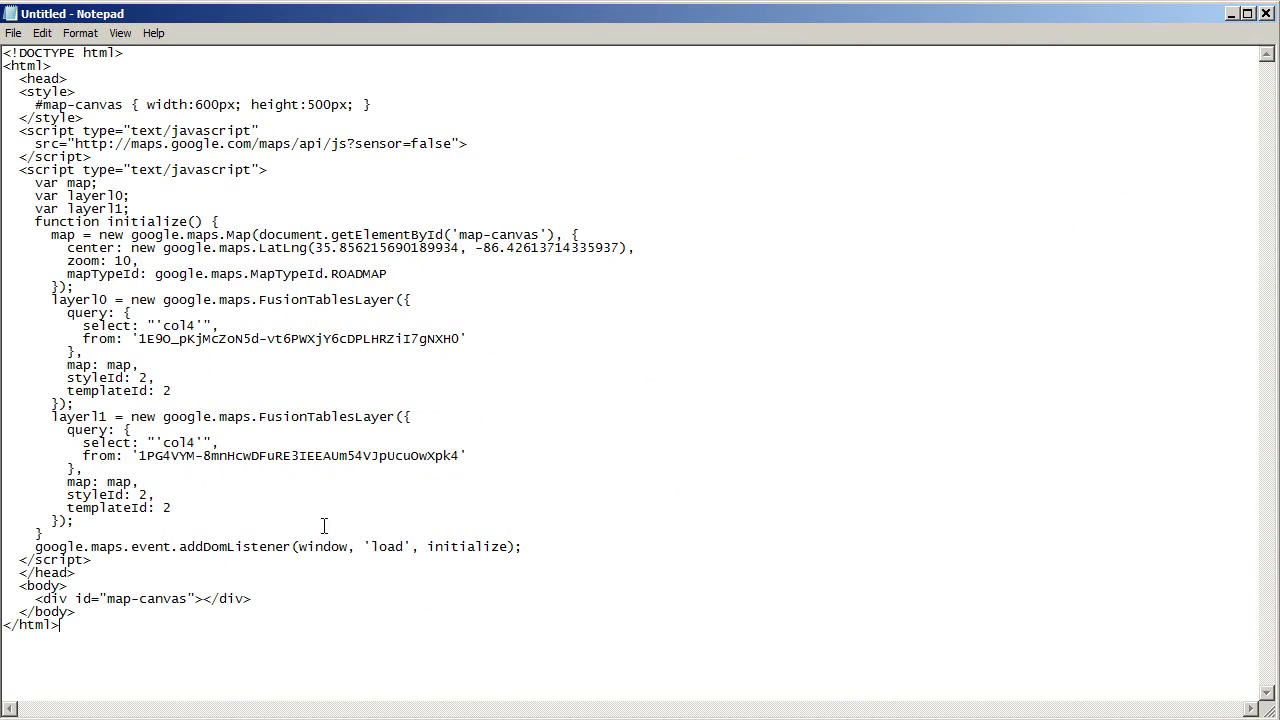
double_click(46, 625)
click(340, 596)
click(78, 70)
key(shift+Home)
click(60, 622)
Save the code as "My district map.html" on Removable Disk (E:).
click(13, 34)
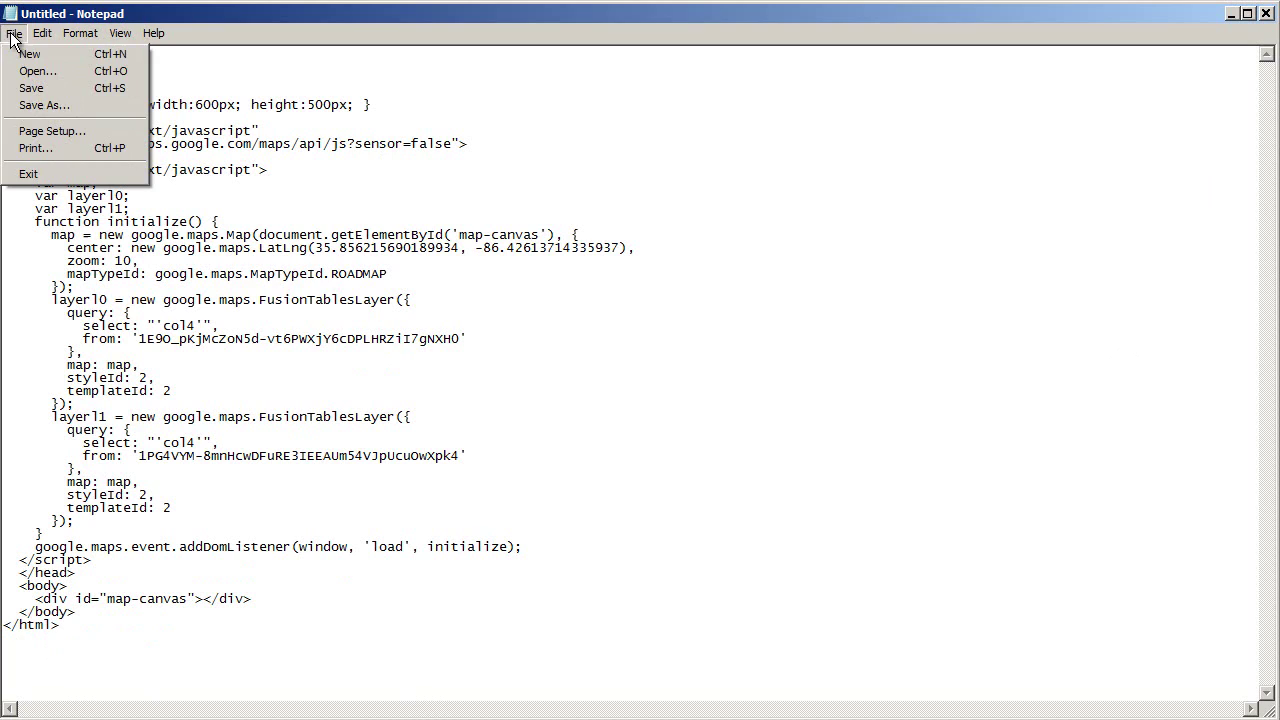
click(44, 105)
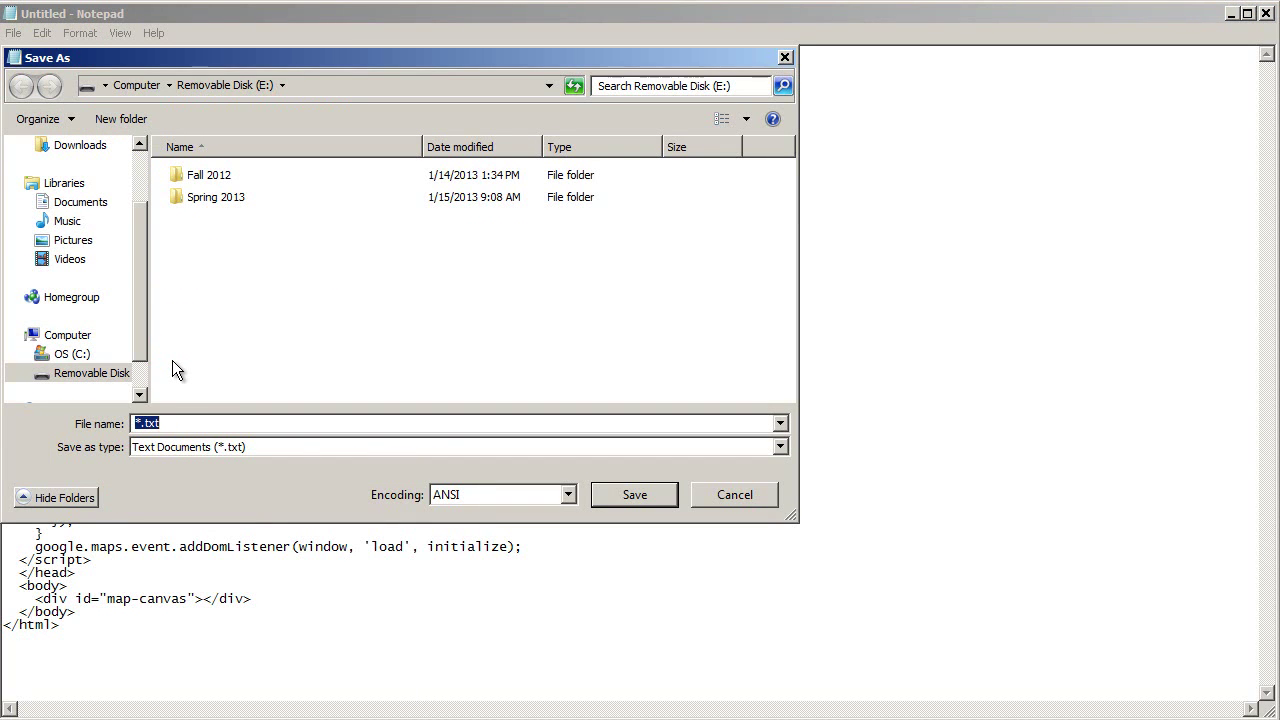
text(My district map.html)
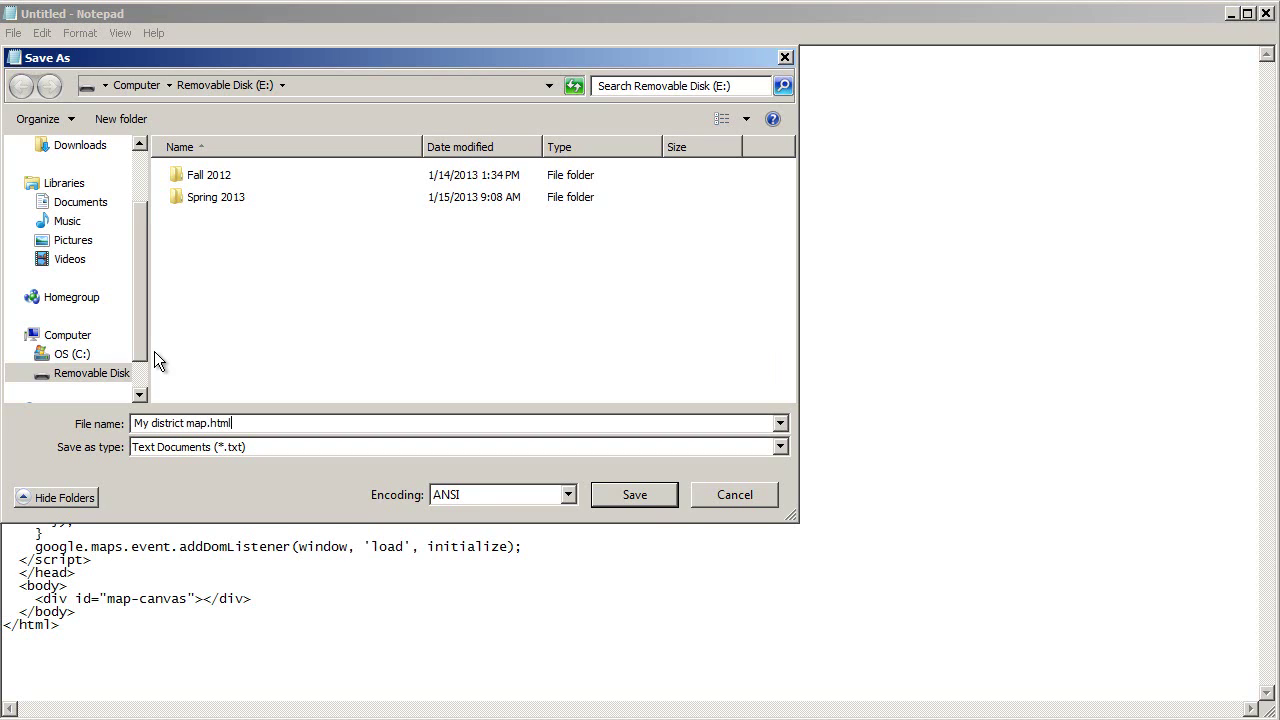
click(95, 375)
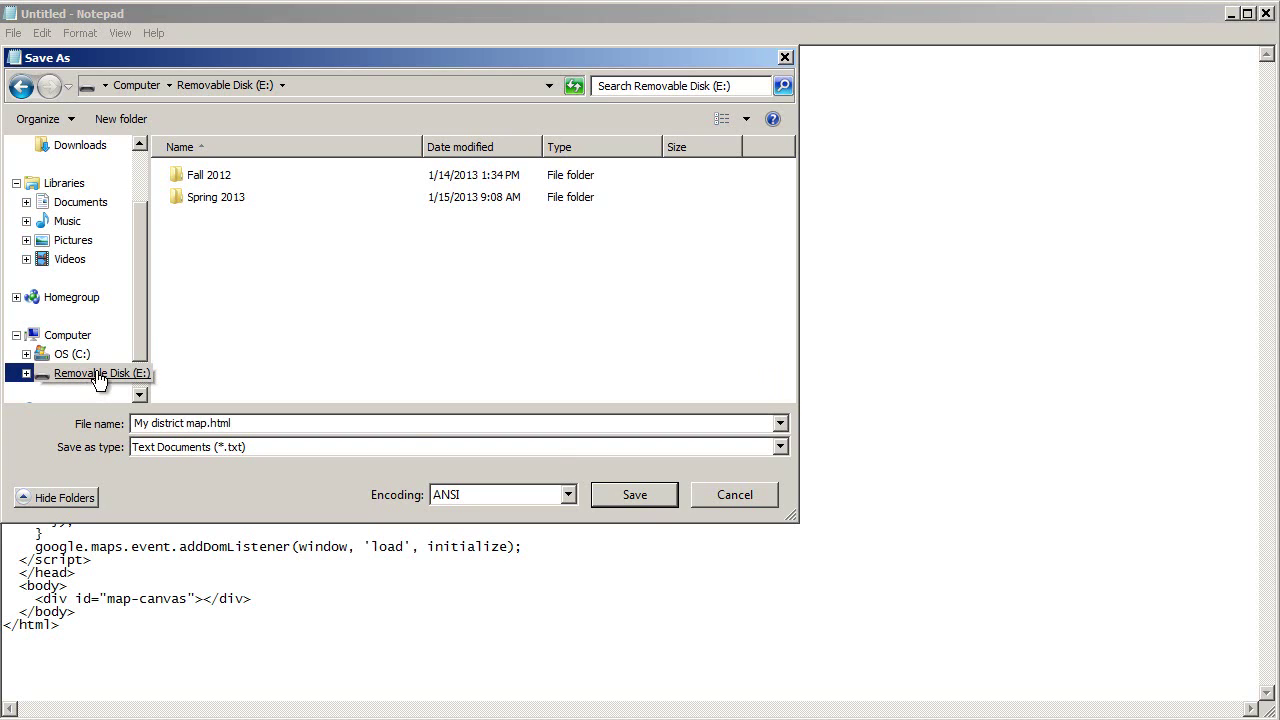
click(634, 495)
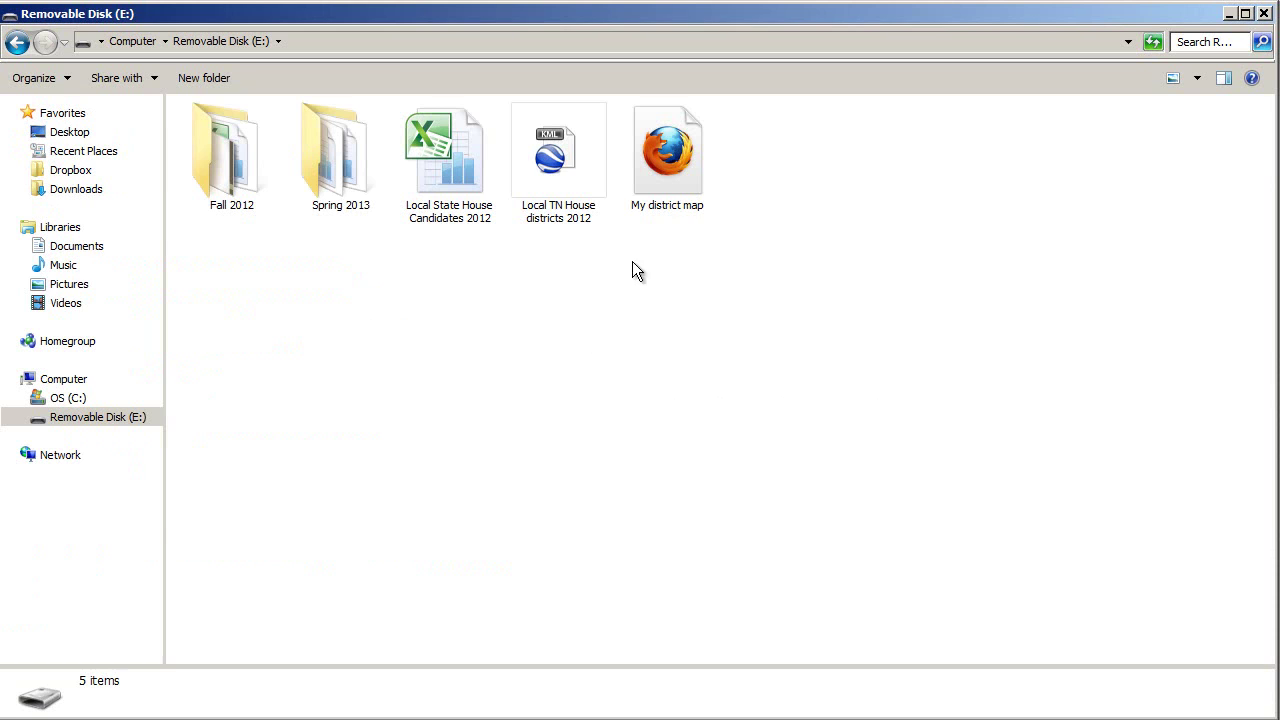
Open the saved My district map file from the removable disk in Firefox and test zooming the map in and out.
double_click(680, 171)
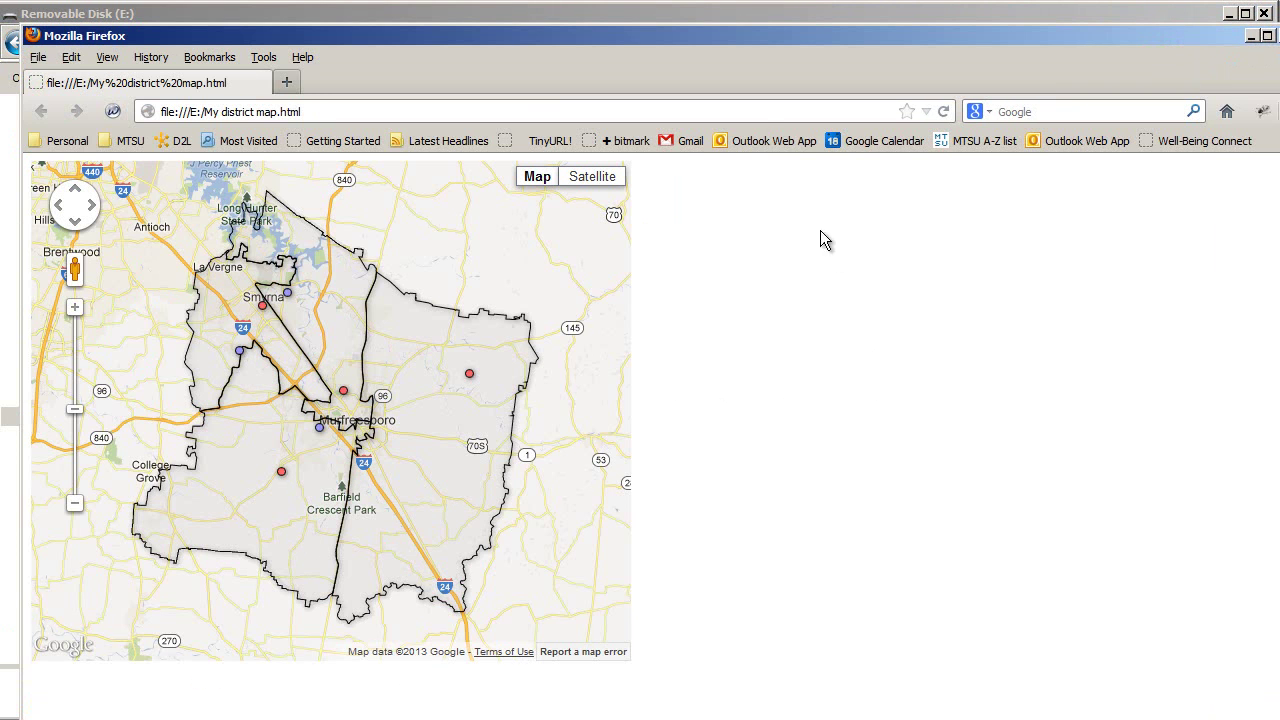
double_click(676, 35)
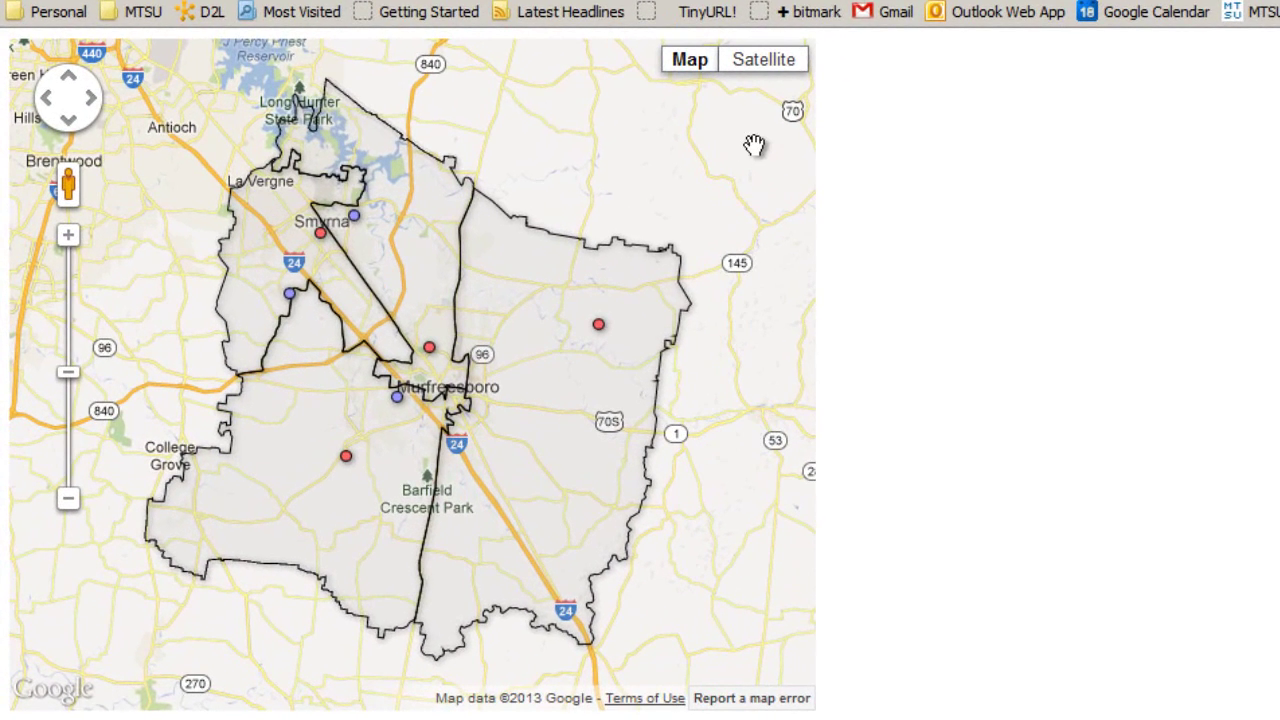
scroll(450, 280, up, 2)
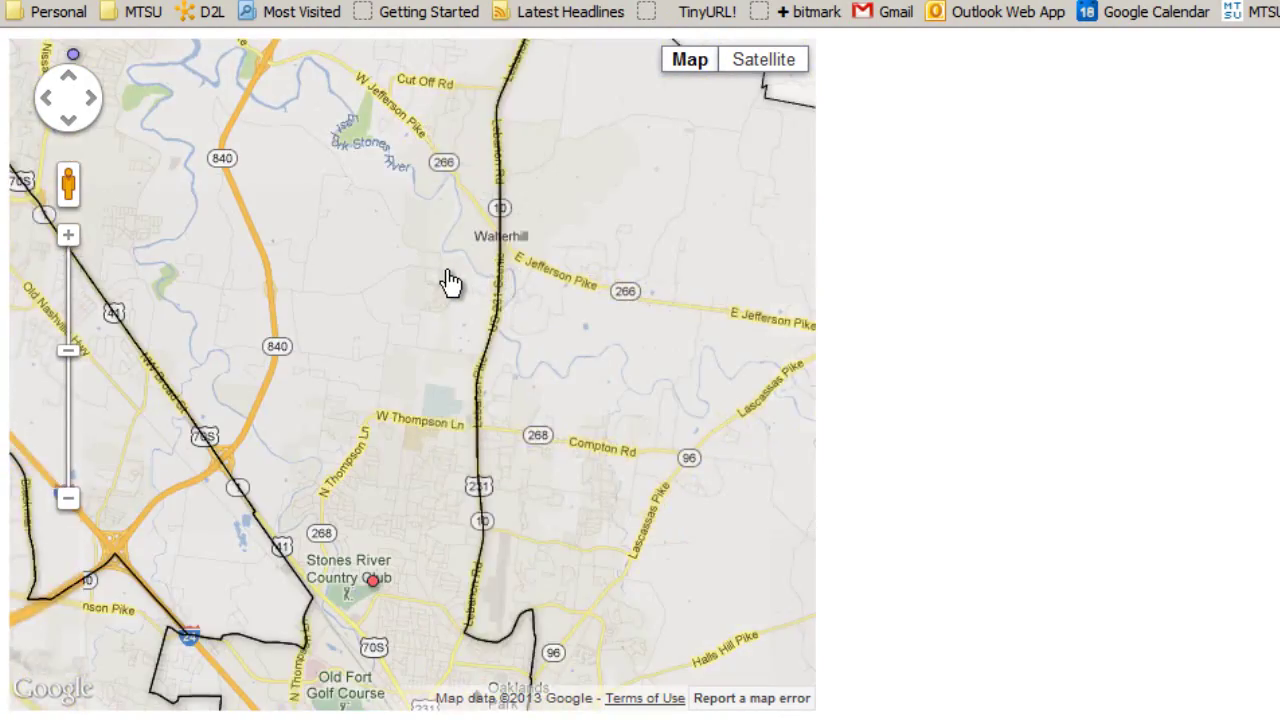
scroll(450, 280, down, 1)
scroll(449, 280, down, 2)
scroll(449, 282, up, 1)
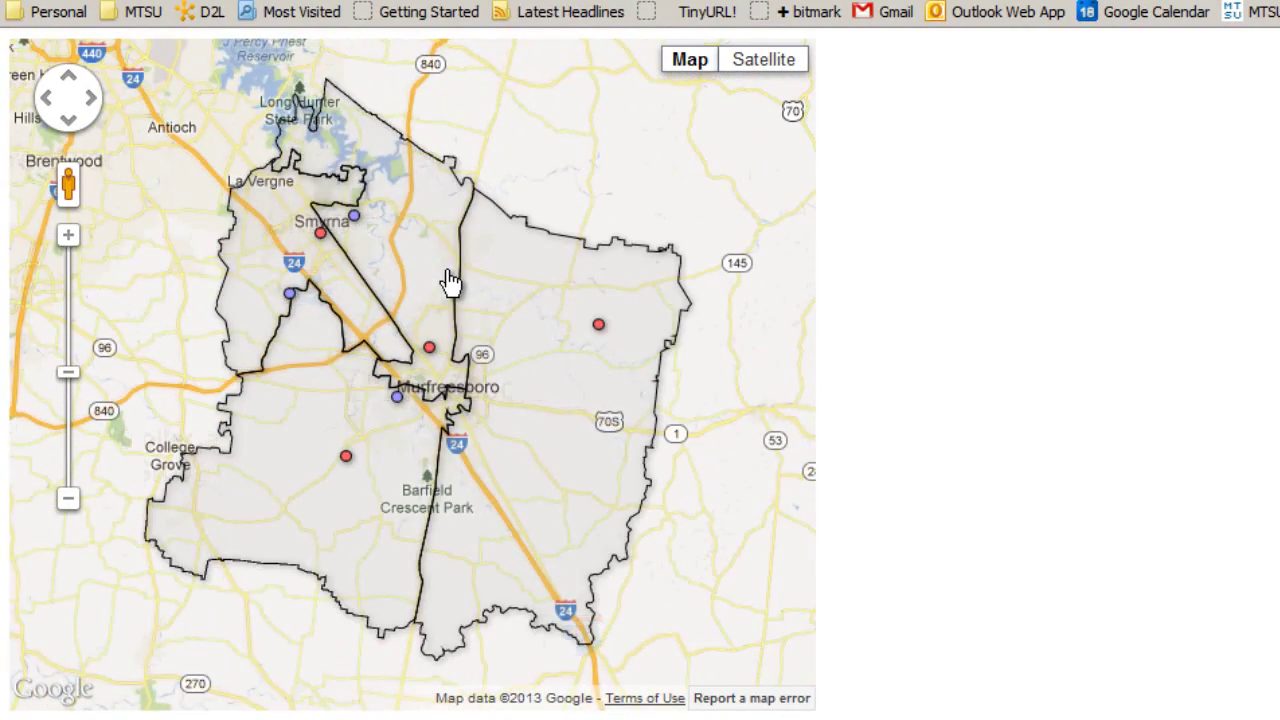
Test panning the map and view the info windows of the blue candidate marker near Smyrna and the district southeast of it.
drag(426, 243, 468, 273)
click(399, 253)
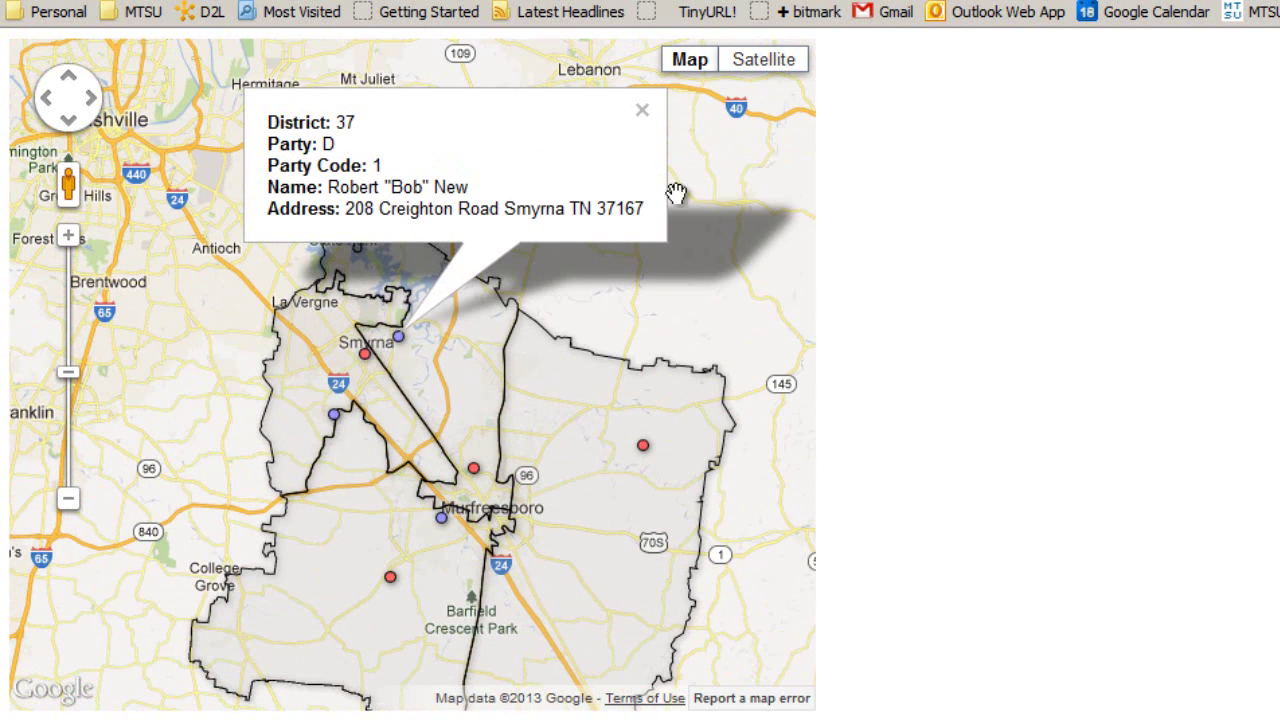
click(642, 110)
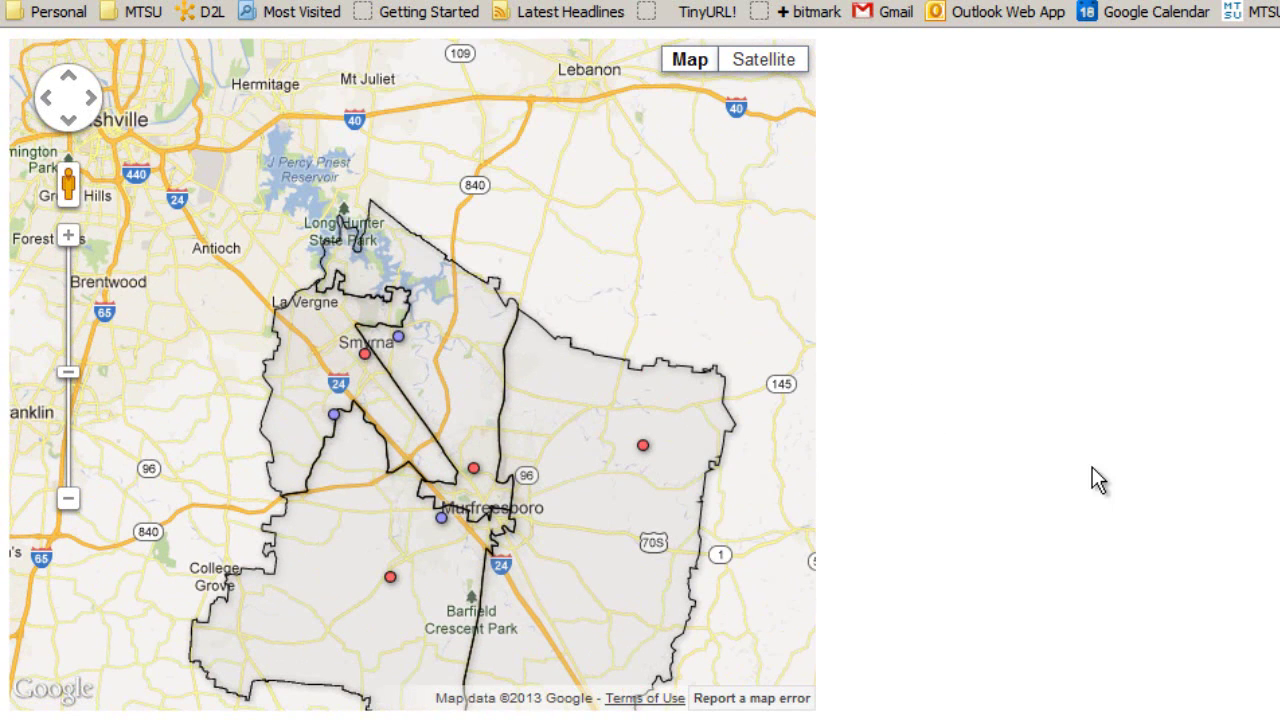
click(472, 372)
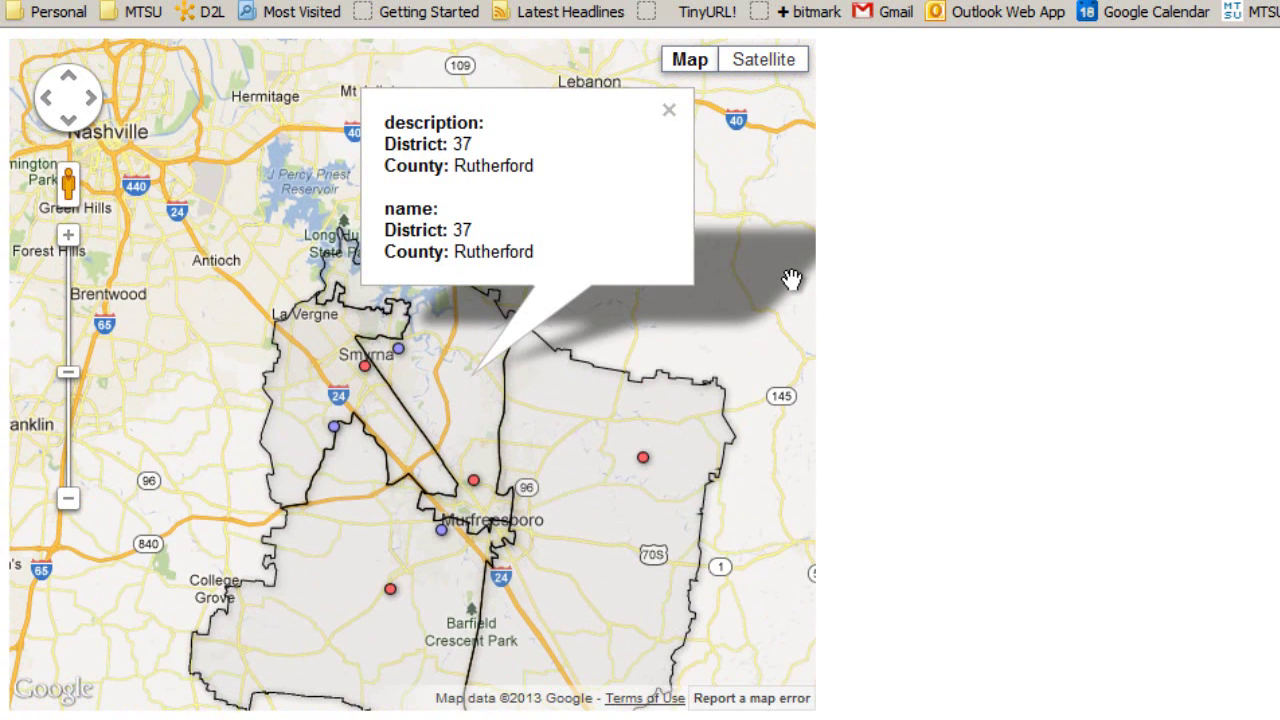
click(669, 110)
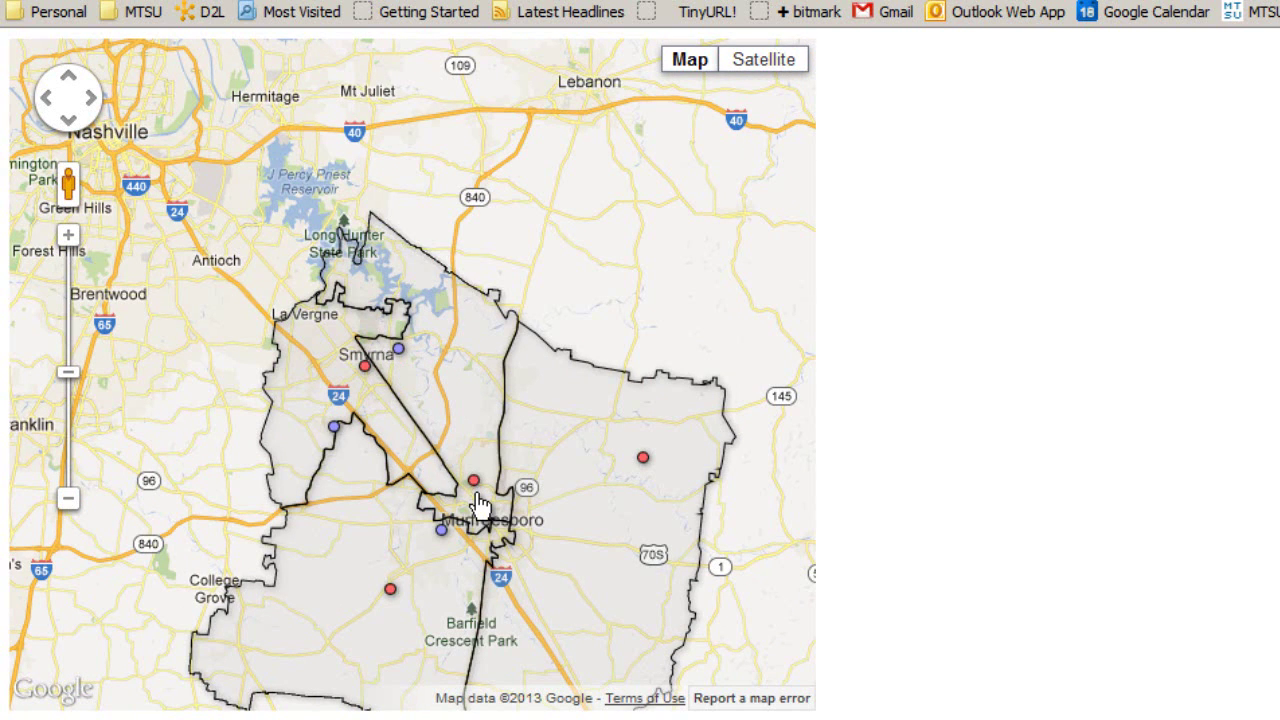
View the info window of the blue candidate marker beside Smyrna and examine its location up close in satellite view.
click(399, 351)
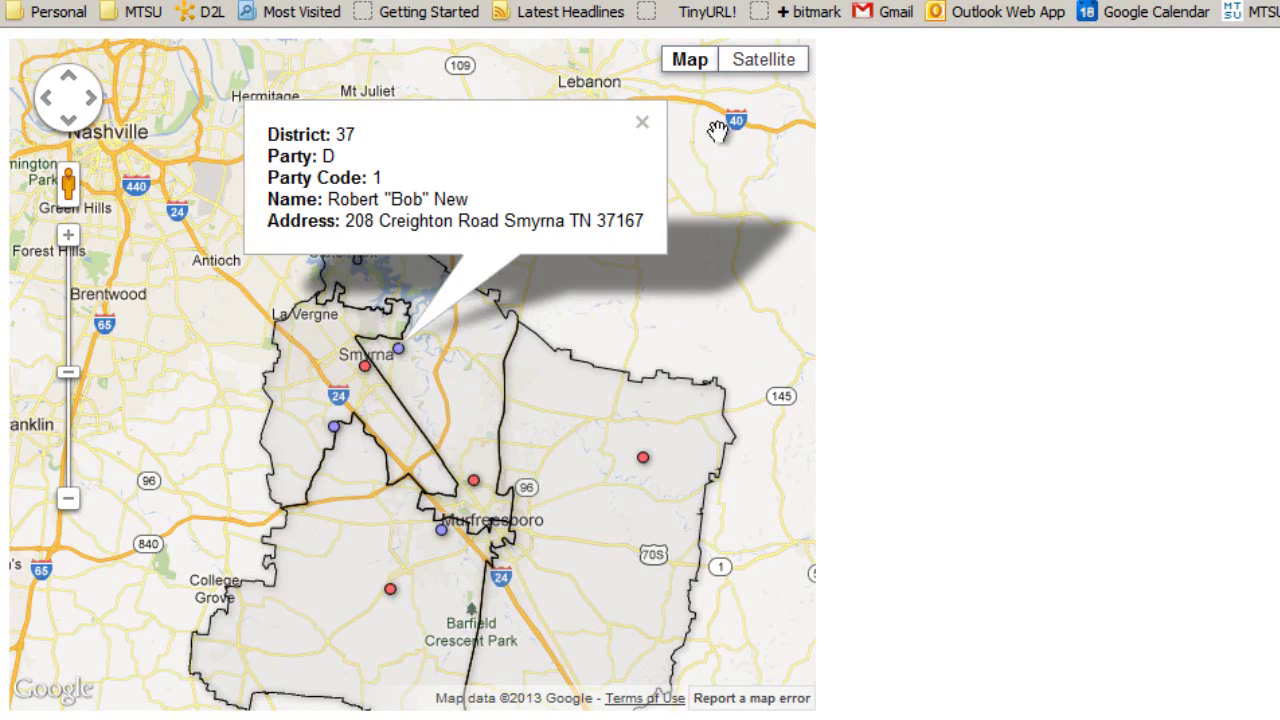
click(643, 126)
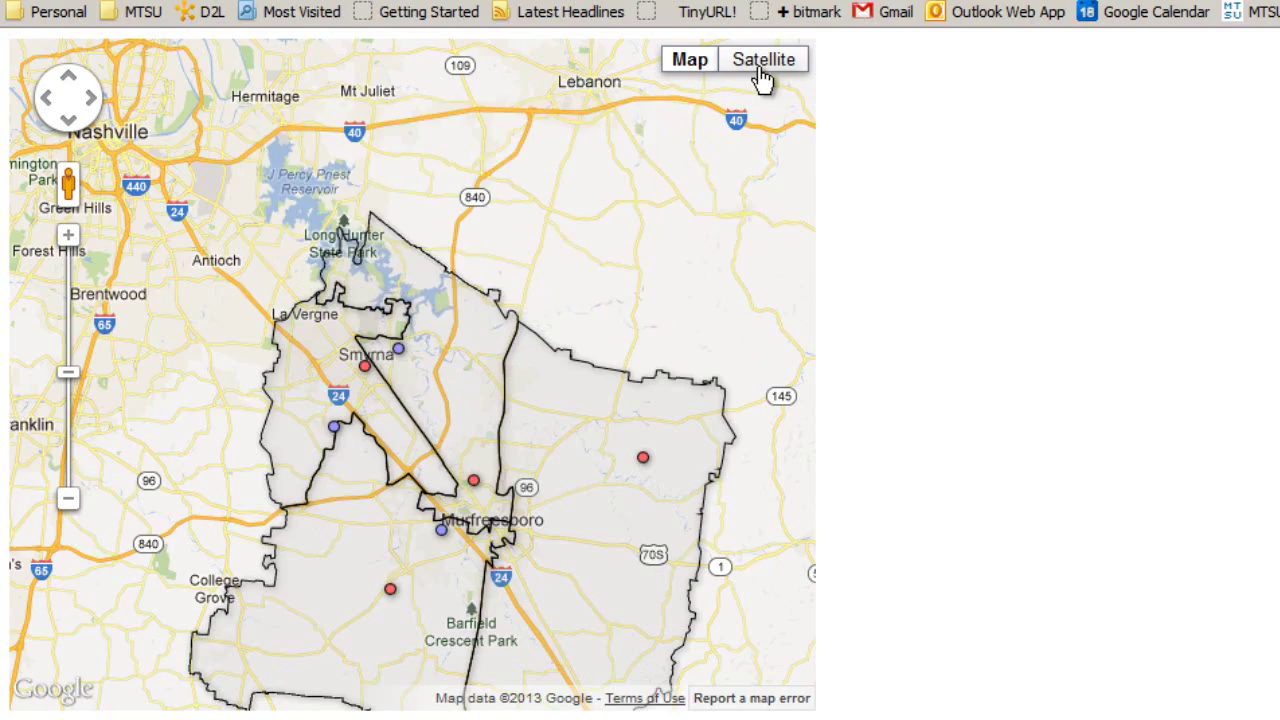
click(762, 64)
scroll(398, 357, up, 6)
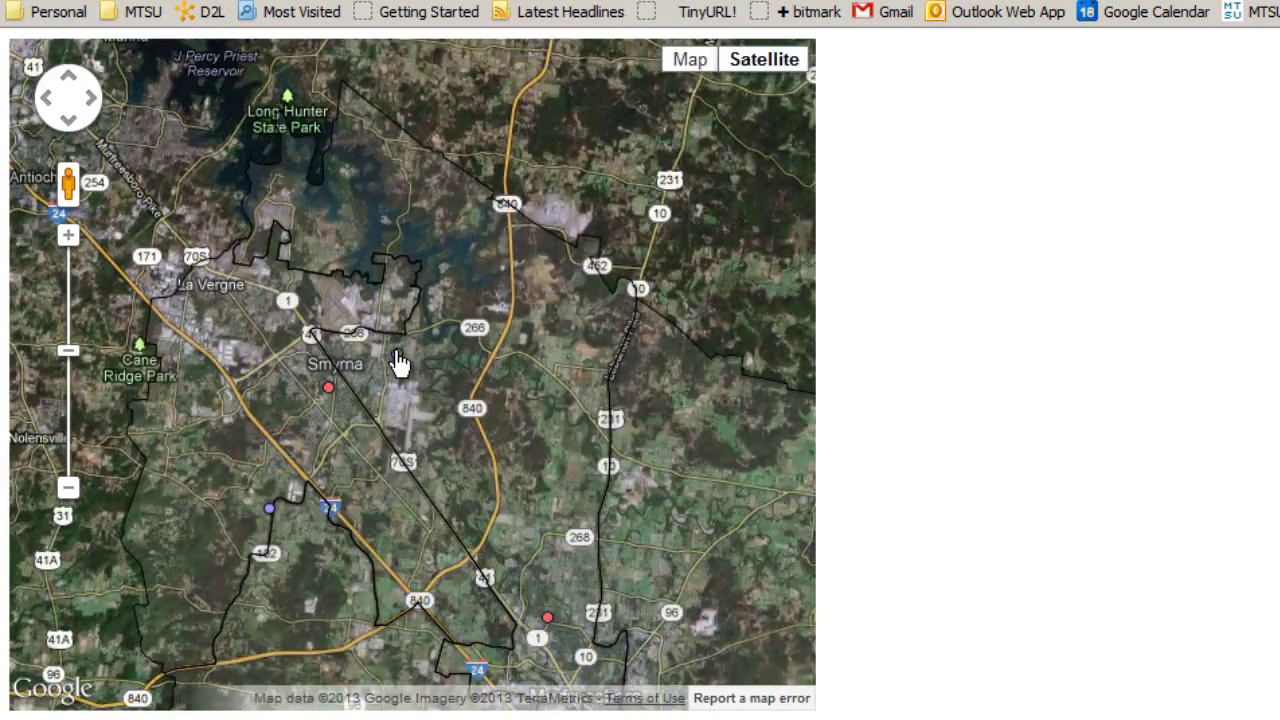
scroll(398, 372, up, 3)
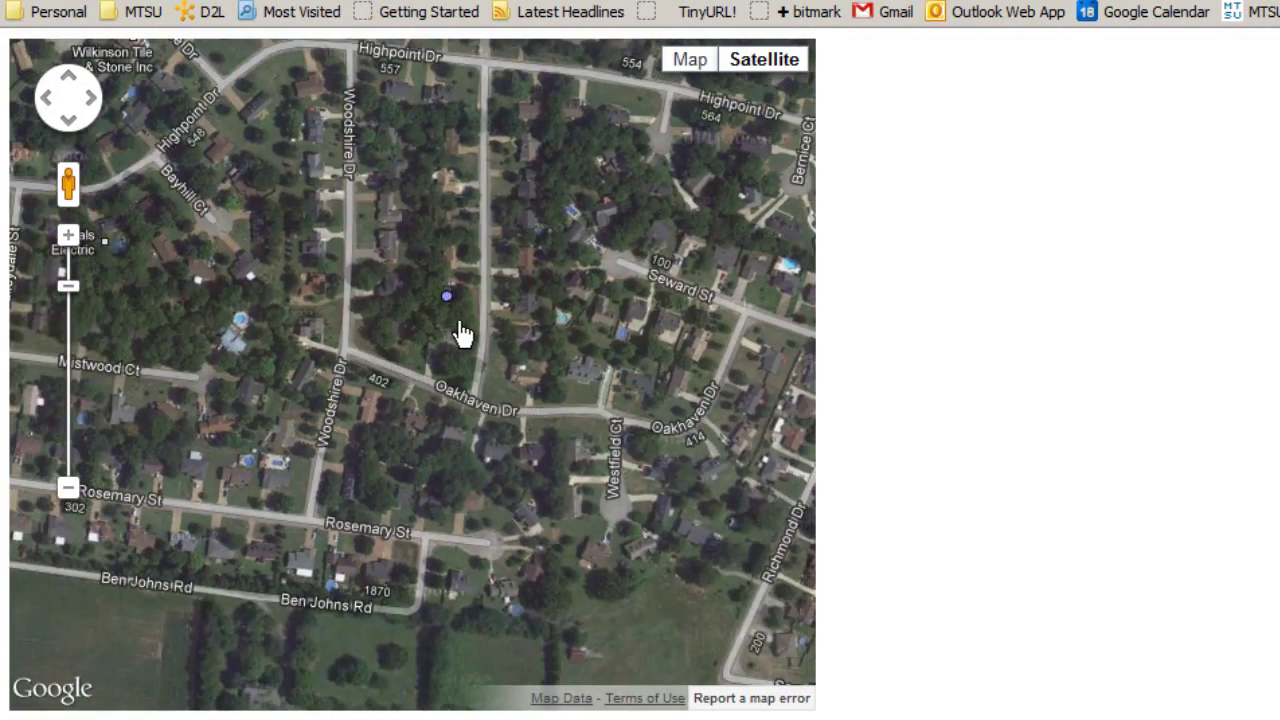
scroll(460, 334, up, 1)
drag(460, 334, 426, 466)
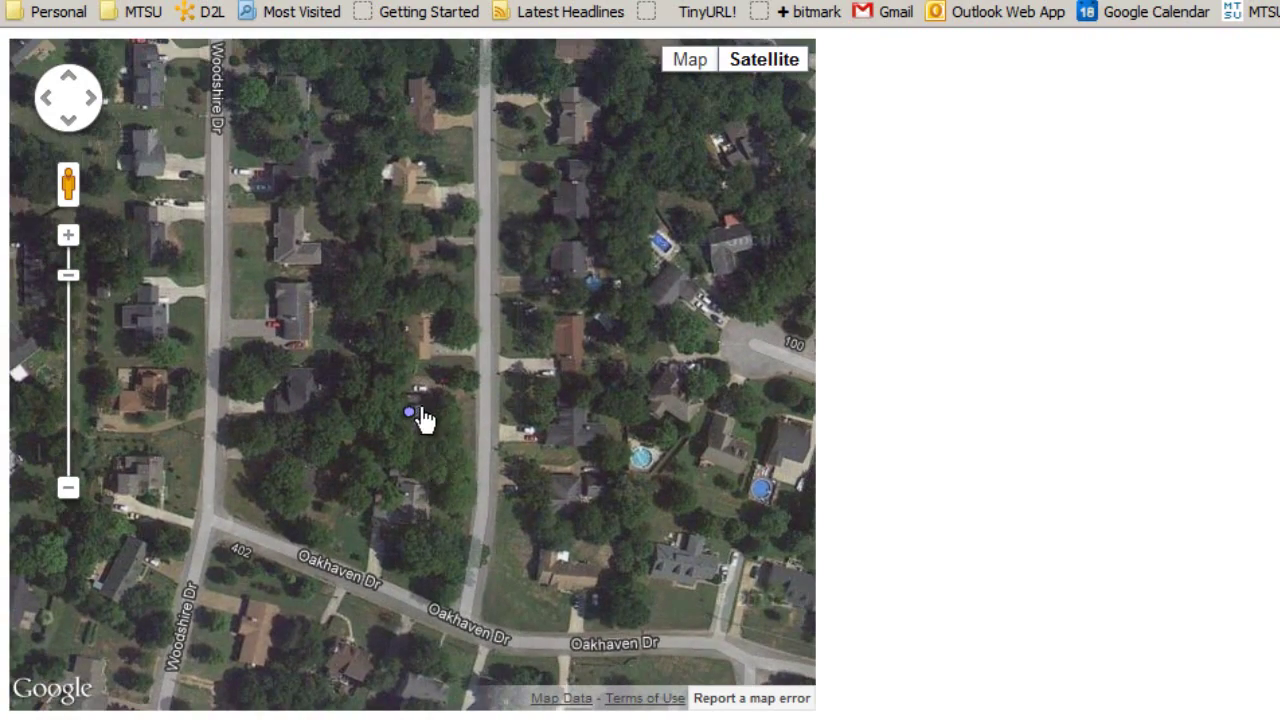
scroll(422, 425, up, 3)
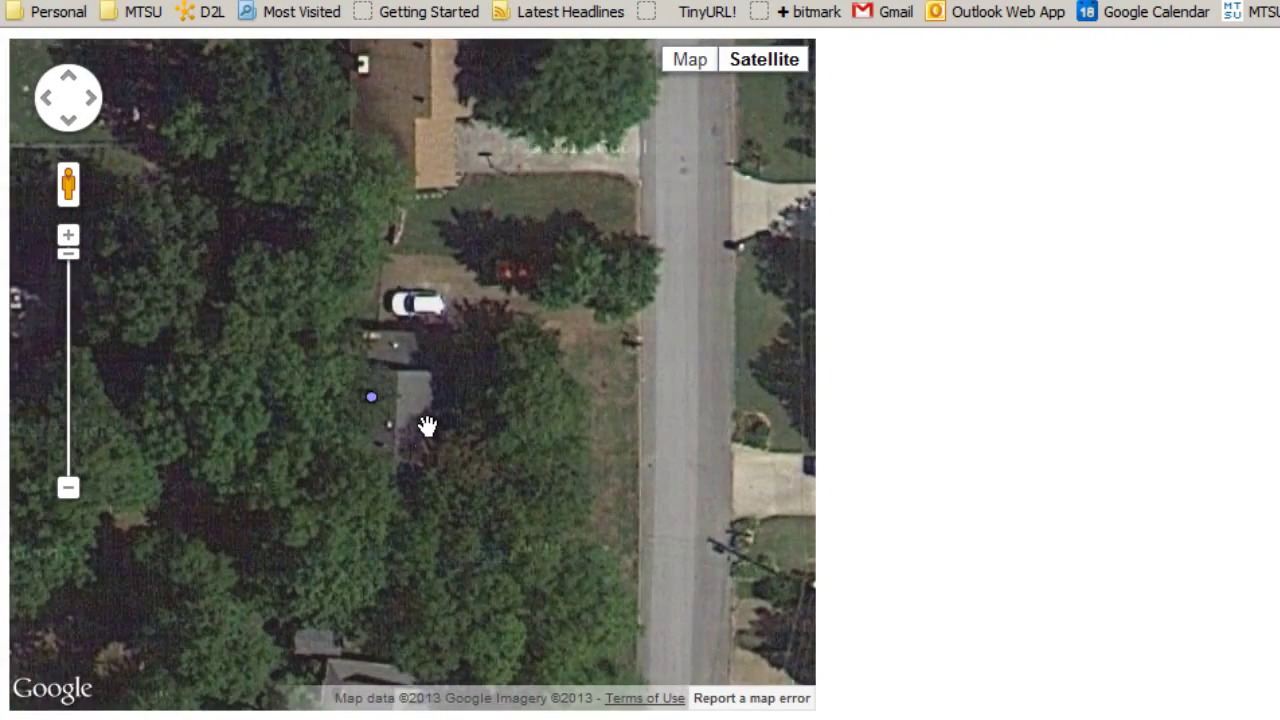
drag(427, 426, 370, 302)
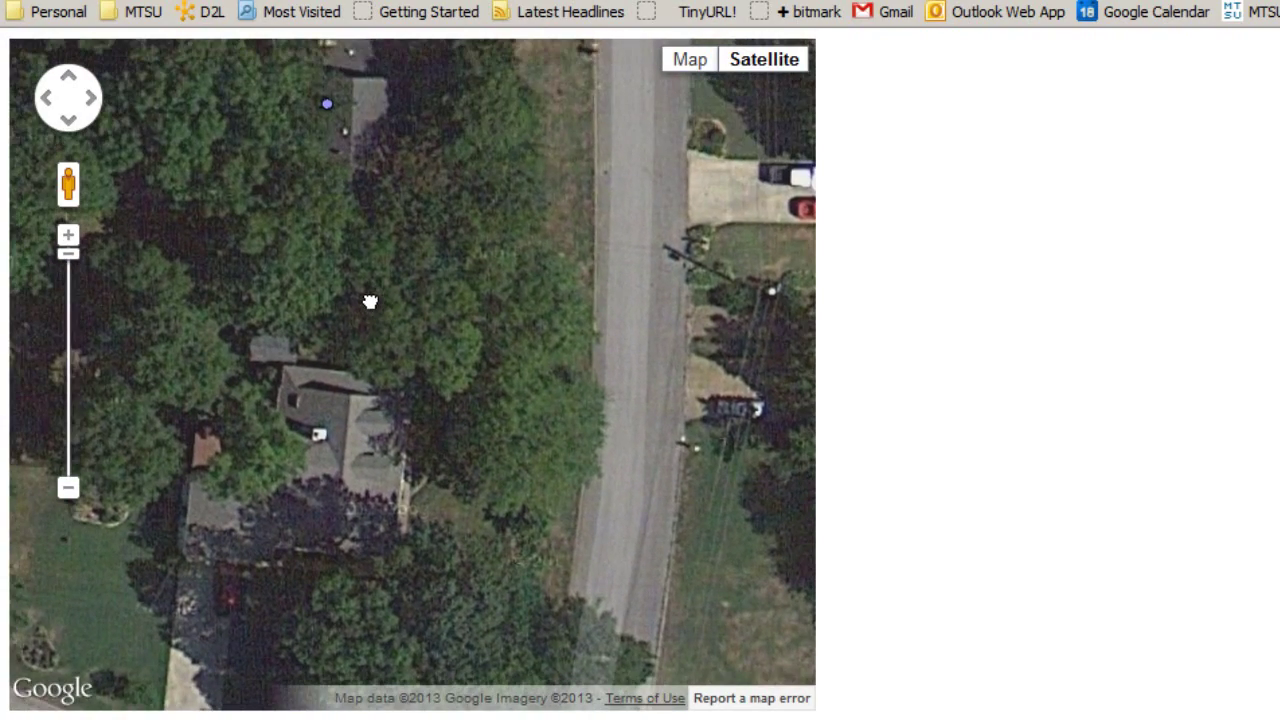
Examine the satellite imagery around the blue marker's neighborhood near Nissan Dr, widening out to the surrounding districts.
drag(467, 347, 452, 450)
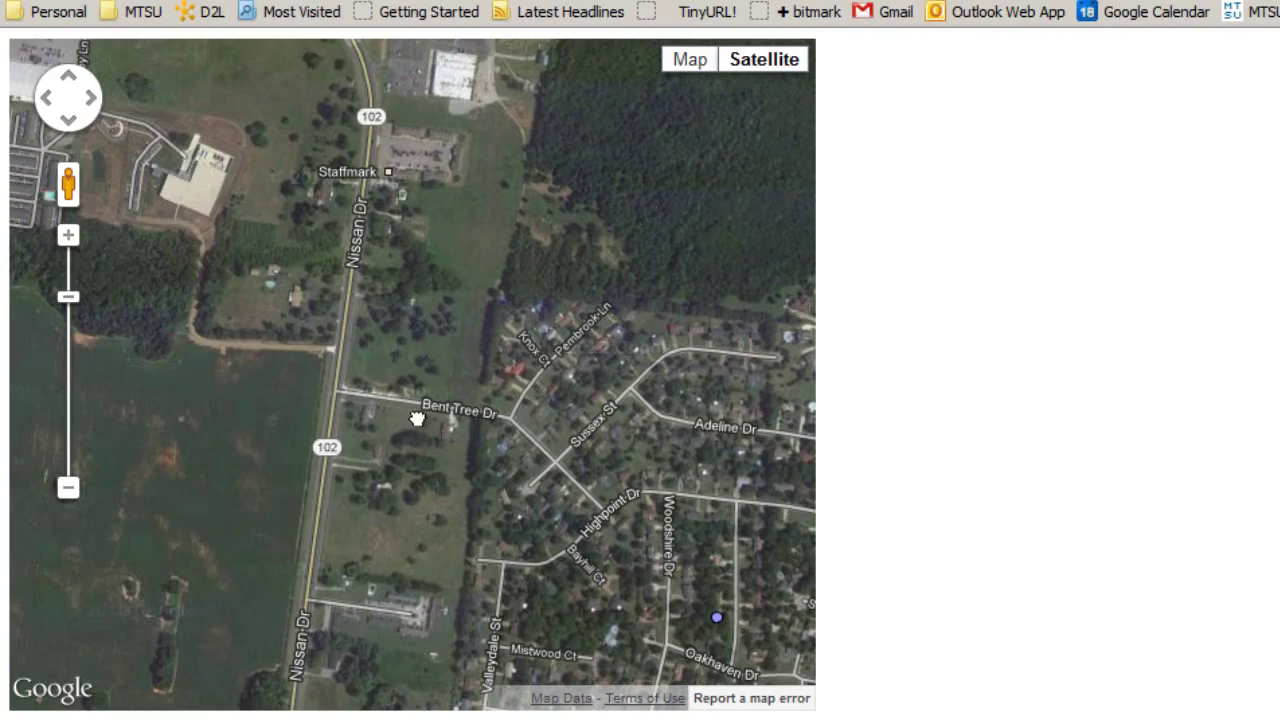
drag(417, 418, 250, 376)
scroll(403, 403, down, 1)
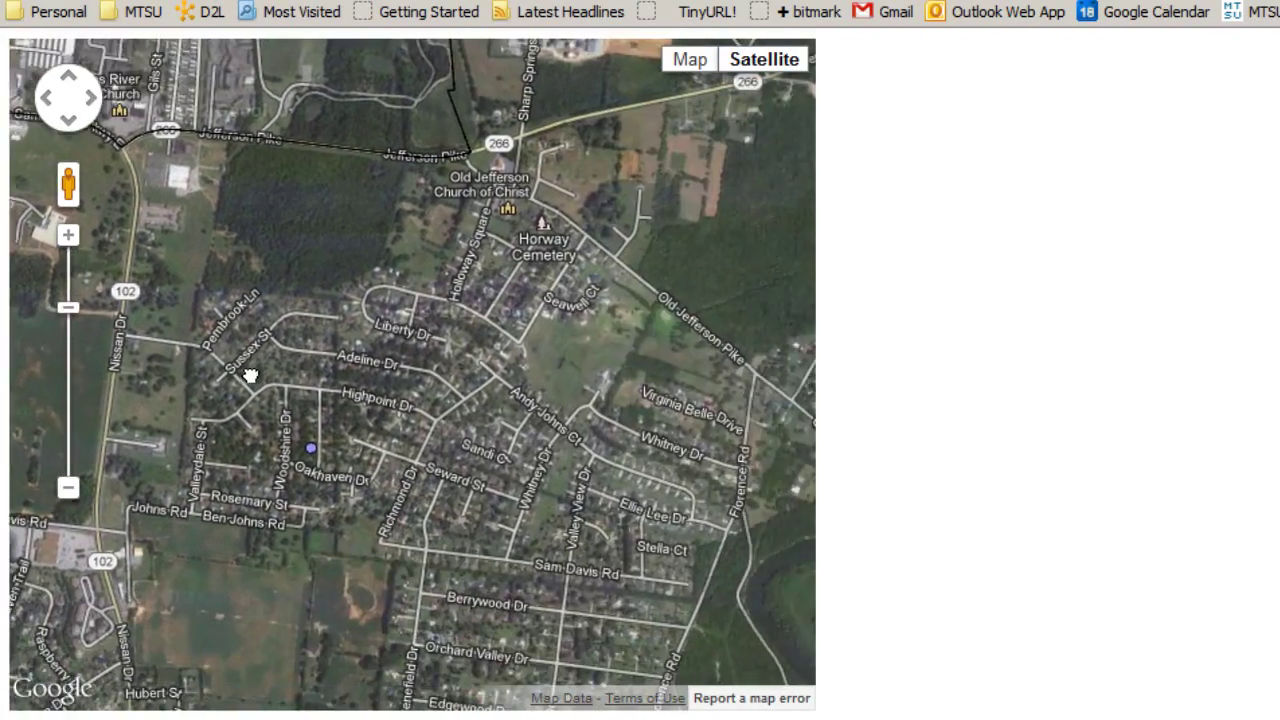
scroll(412, 400, down, 1)
scroll(418, 392, down, 2)
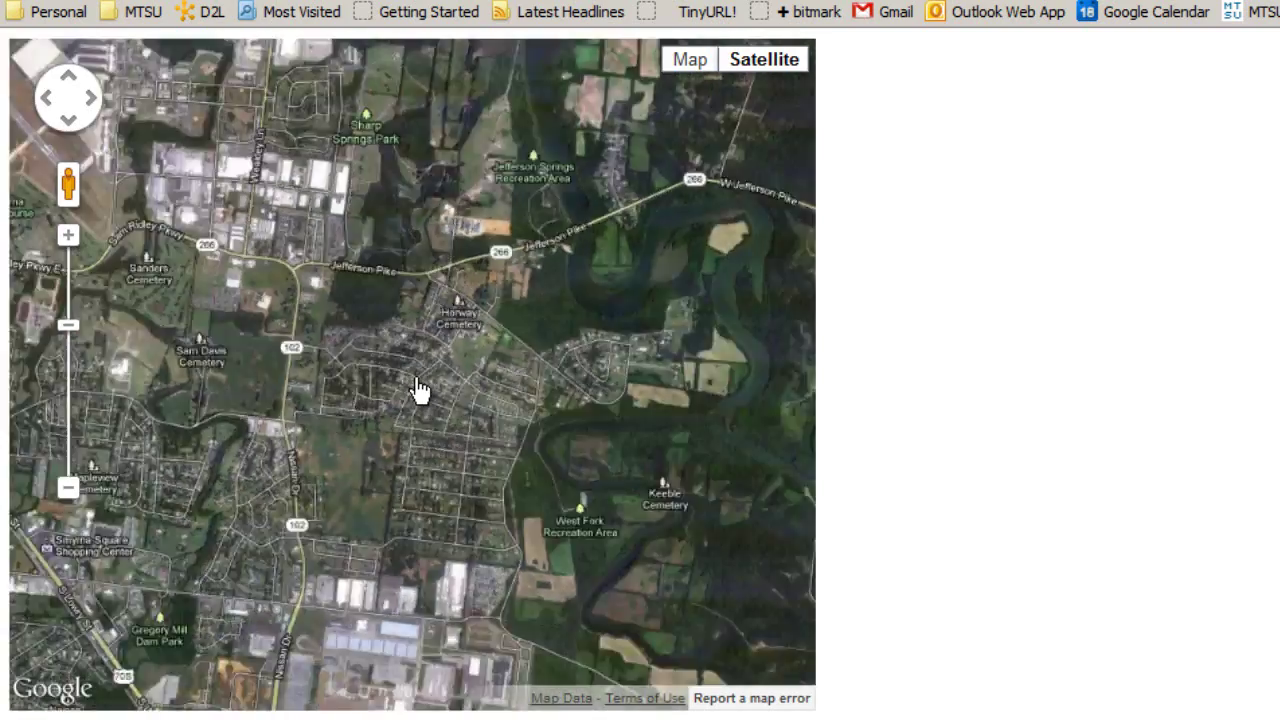
scroll(418, 392, down, 1)
drag(443, 443, 423, 271)
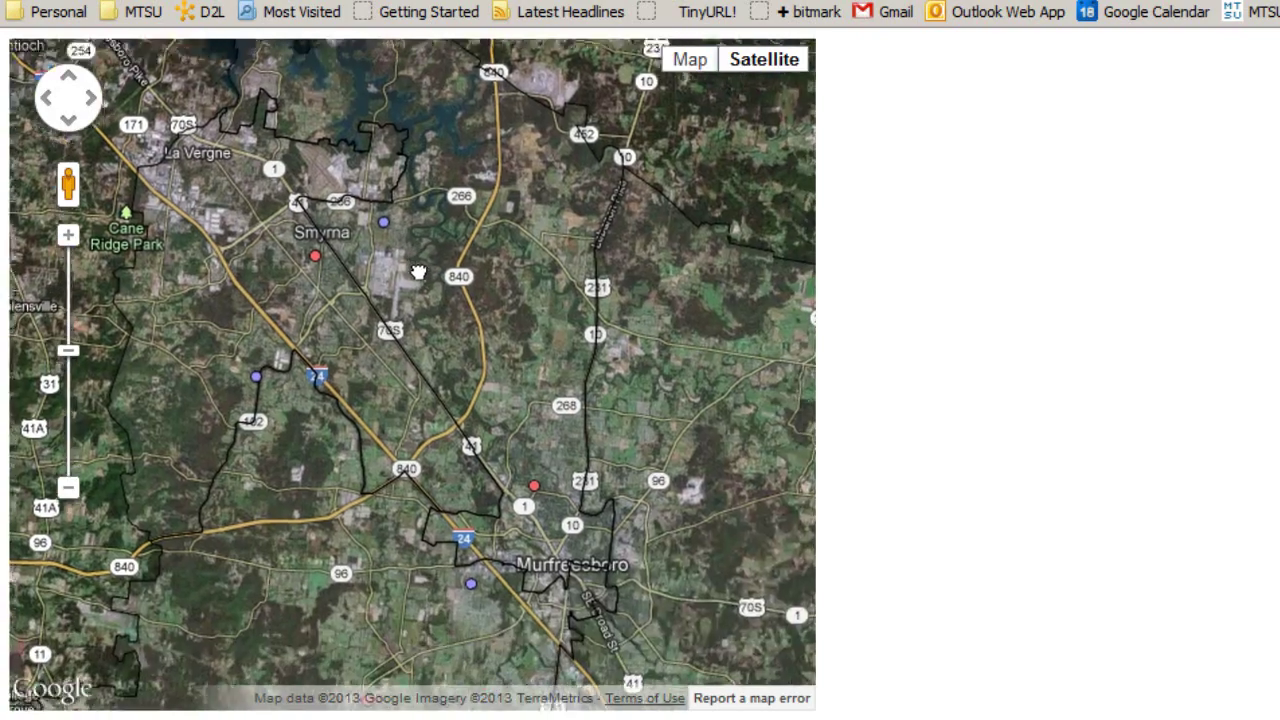
Locate the red candidate marker near Stones River Country Club in satellite view and check its info window.
key(Down)
key(Right)
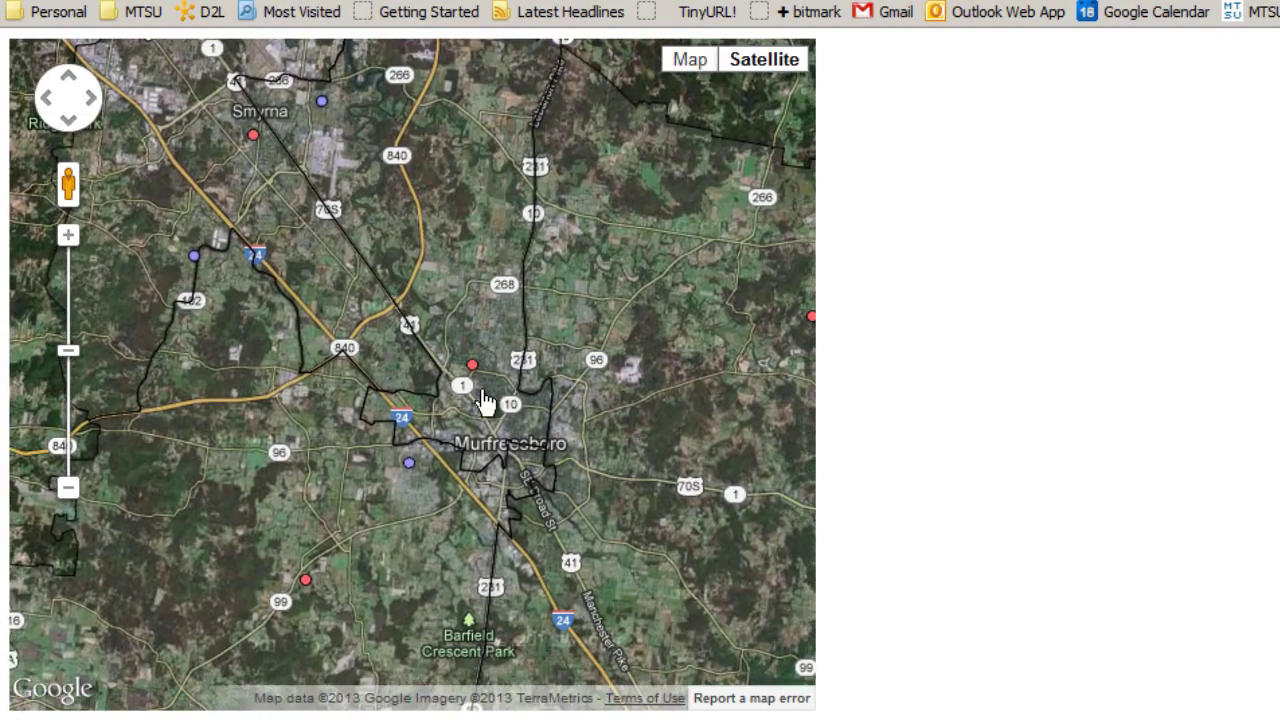
scroll(480, 380, up, 2)
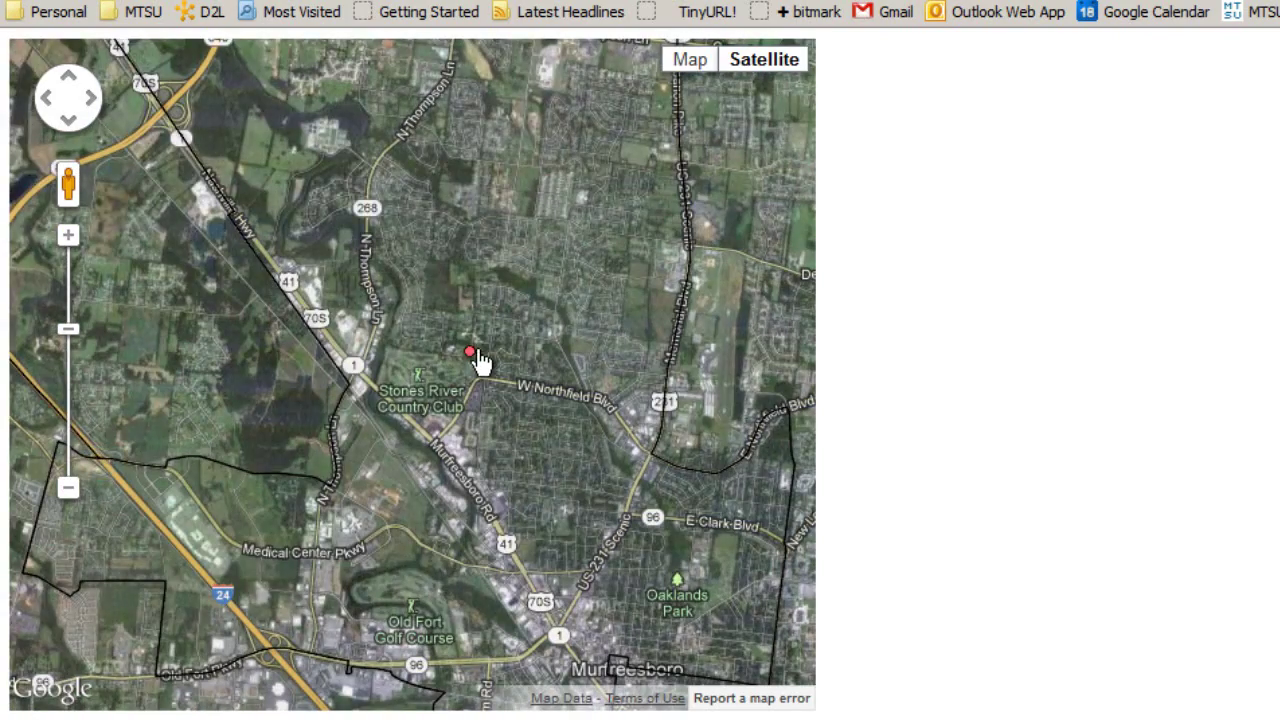
scroll(481, 365, up, 1)
scroll(478, 365, up, 2)
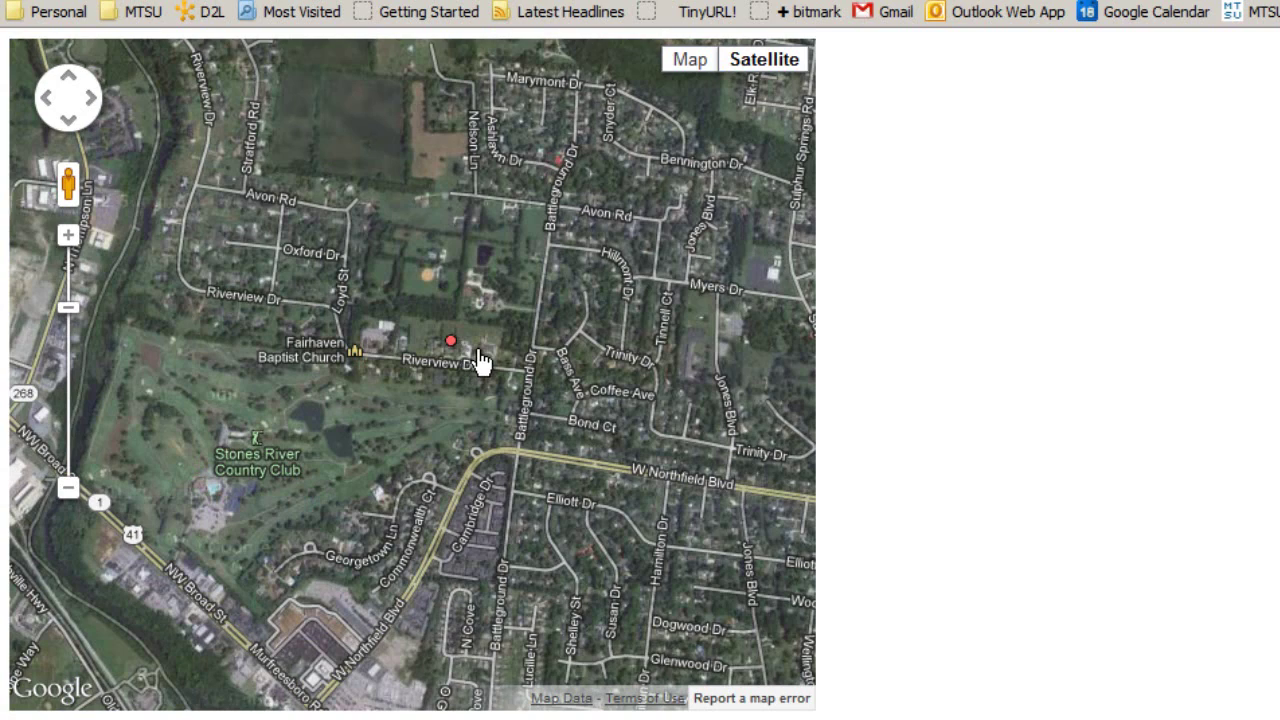
scroll(471, 410, down, 1)
scroll(520, 457, up, 1)
scroll(520, 452, up, 1)
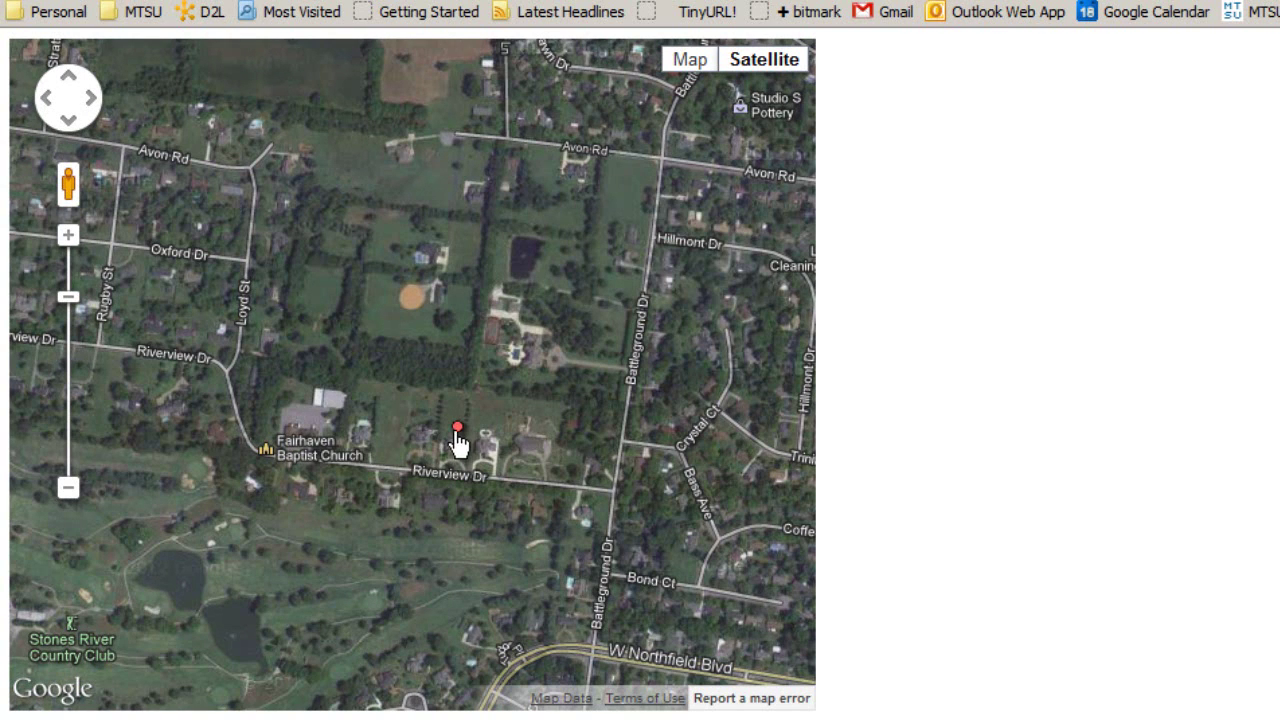
click(457, 427)
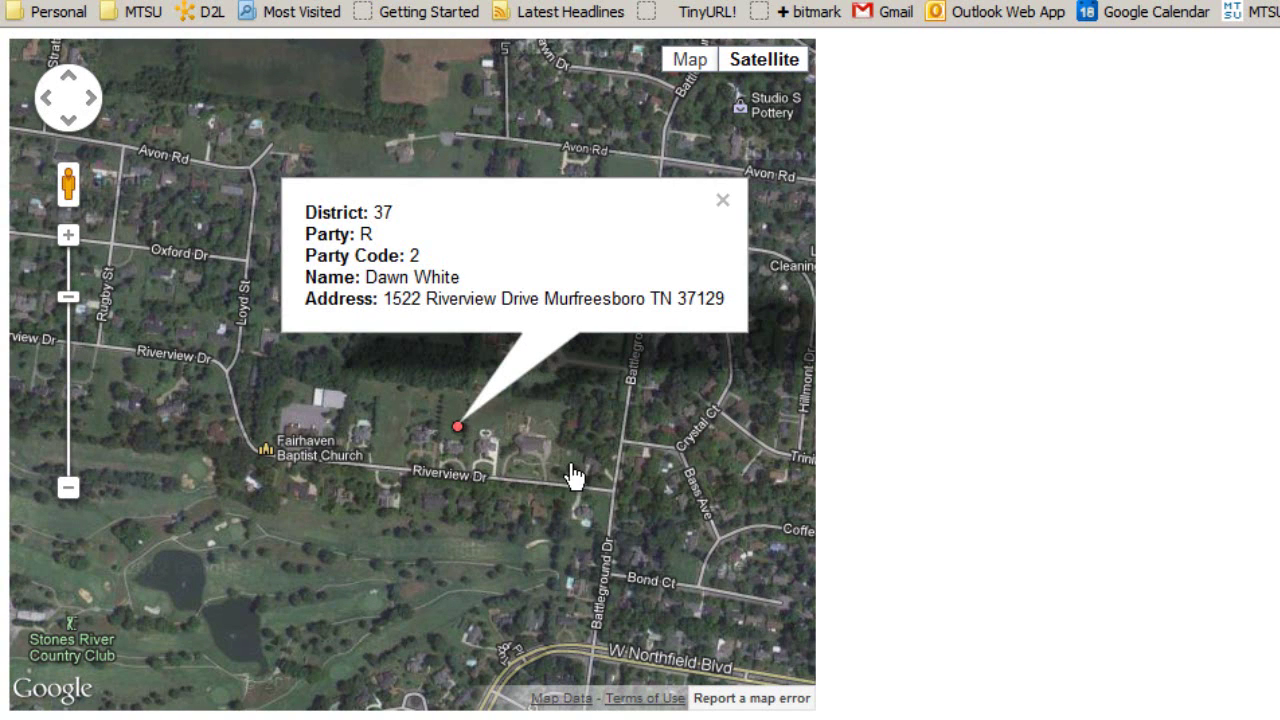
click(722, 200)
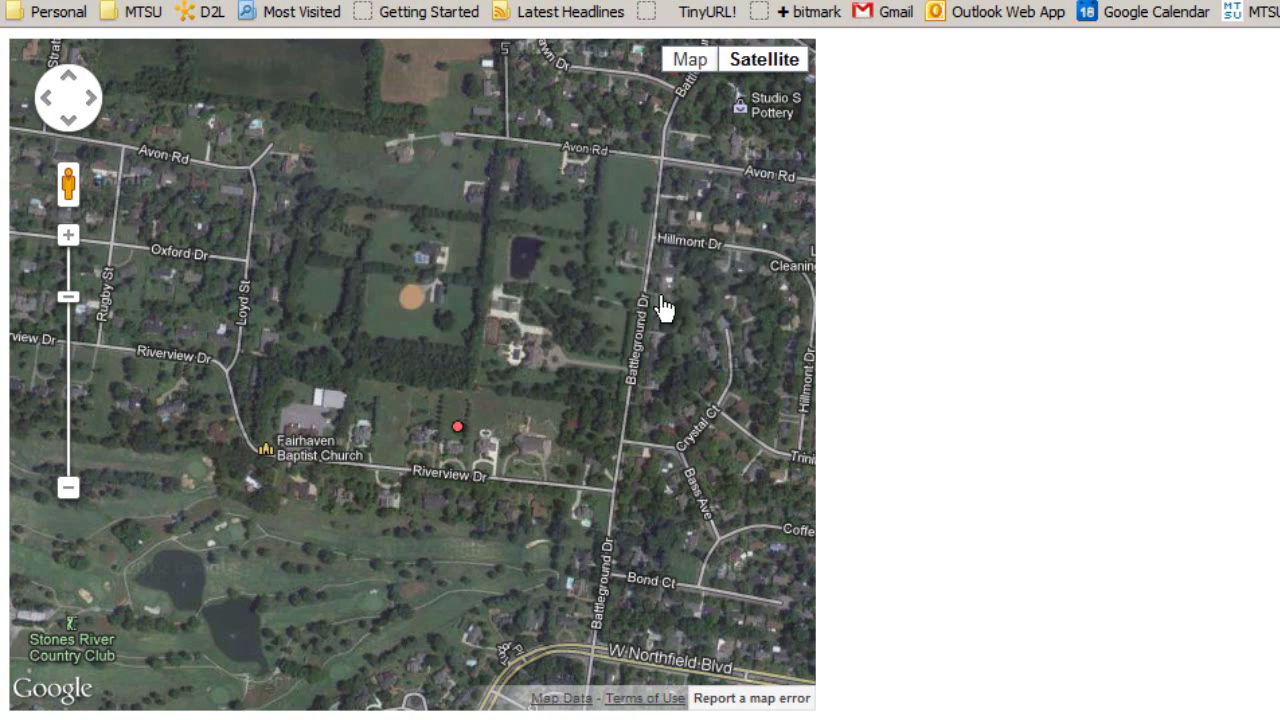
Inspect the houses around the red marker in close-up satellite imagery, then return to the road map of all districts.
scroll(461, 470, up, 2)
scroll(461, 480, up, 1)
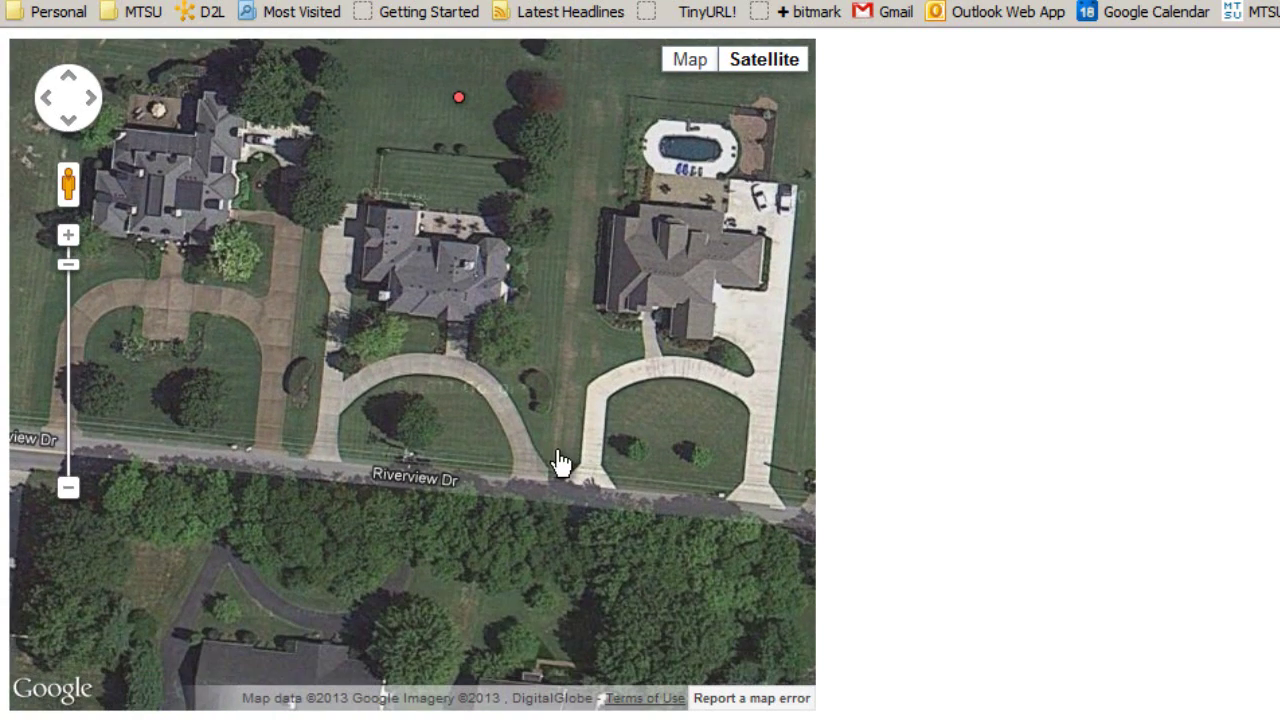
scroll(596, 390, down, 1)
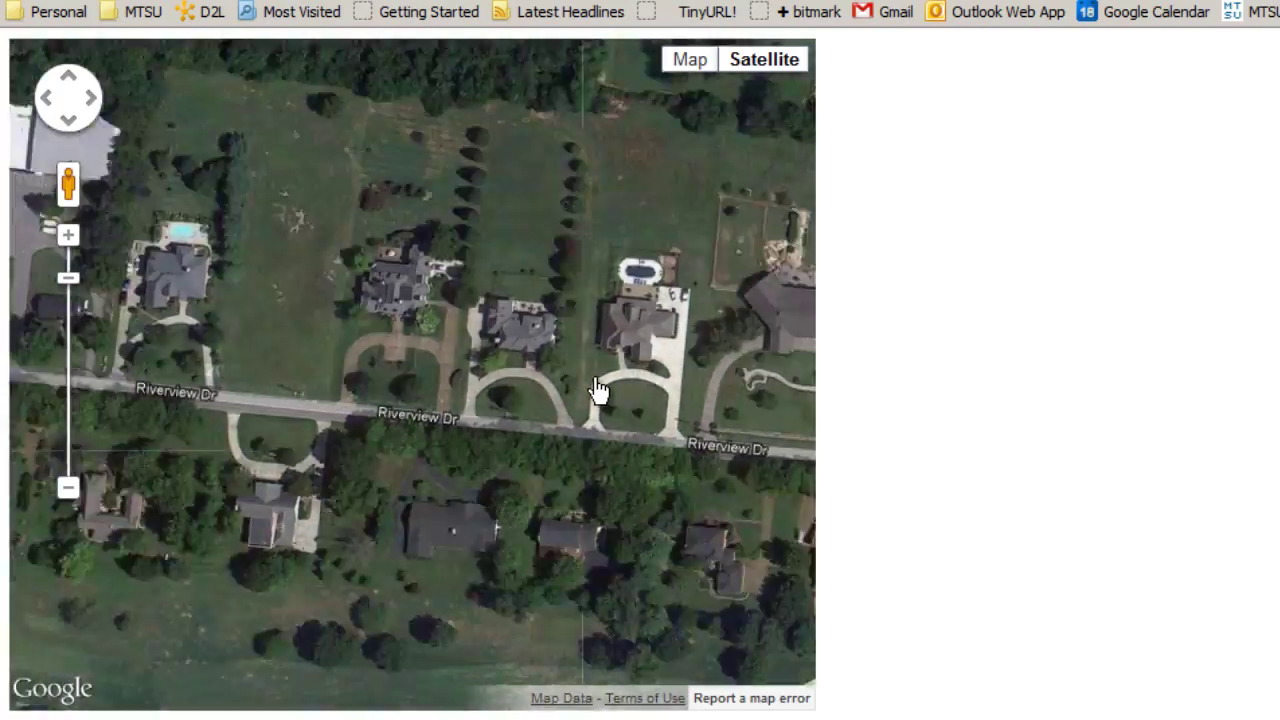
scroll(610, 460, down, 1)
drag(537, 466, 440, 432)
scroll(440, 432, down, 4)
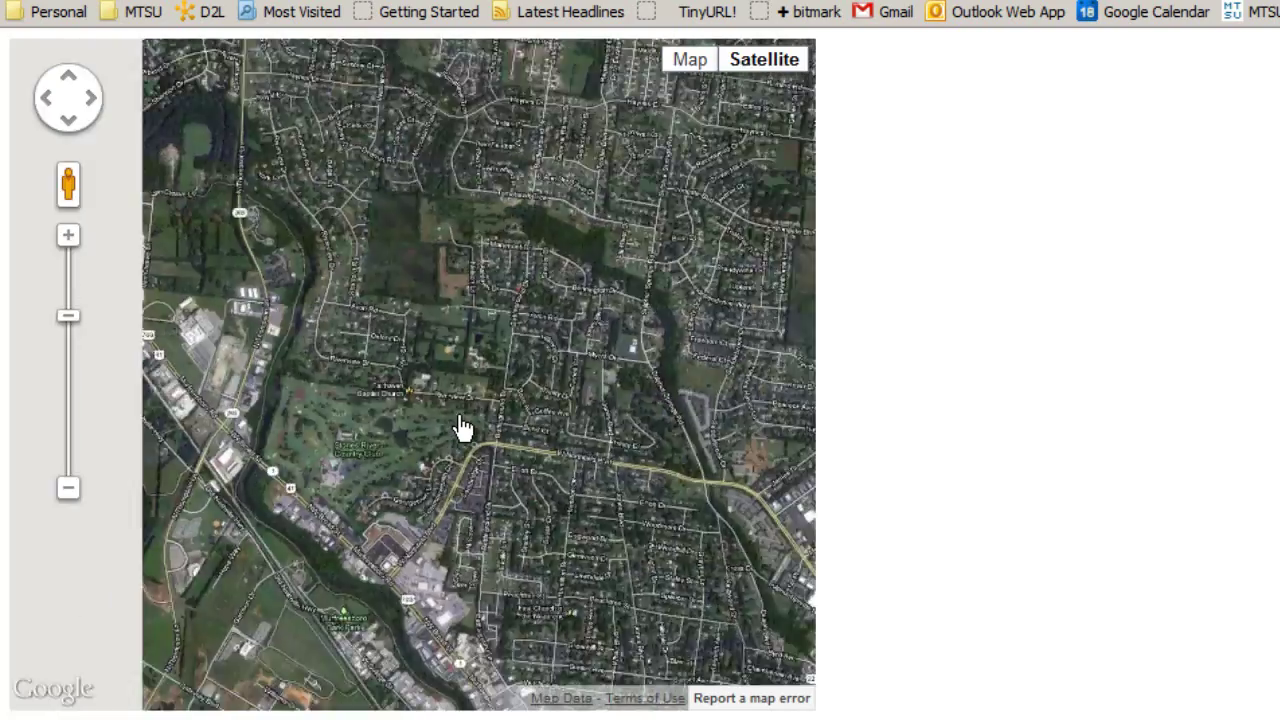
scroll(461, 427, down, 1)
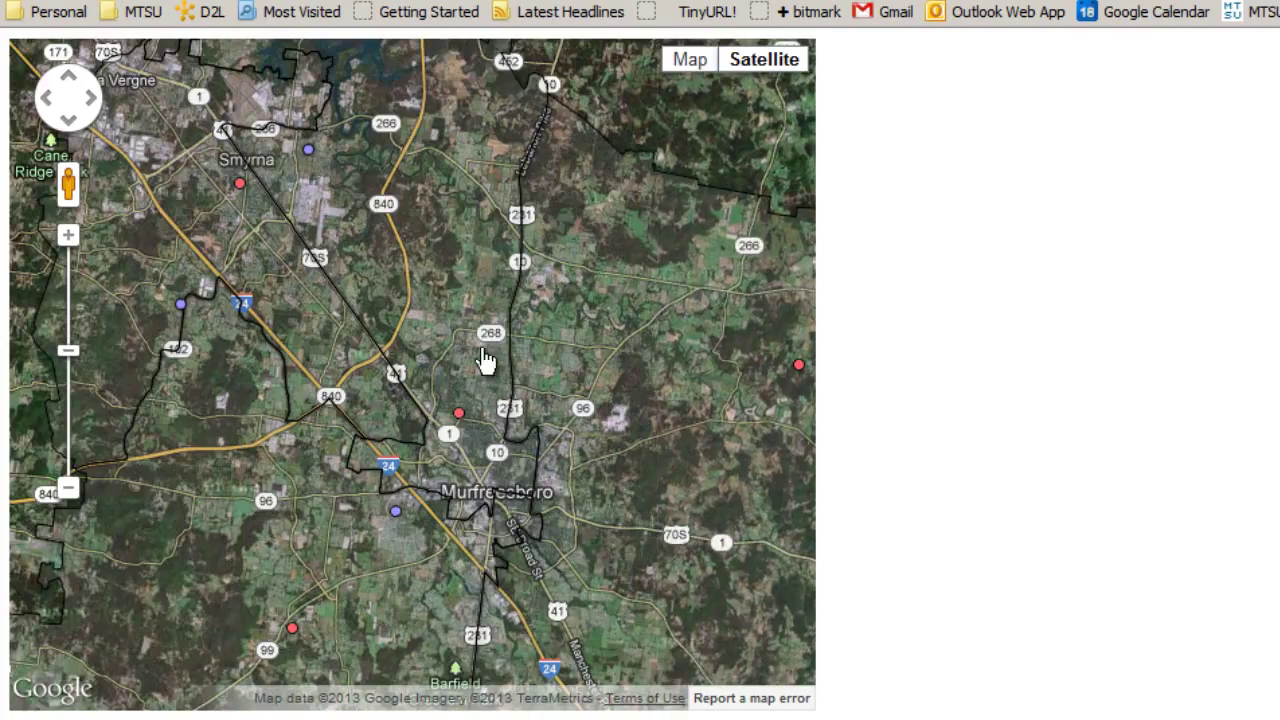
drag(478, 335, 418, 248)
scroll(525, 378, down, 1)
click(690, 60)
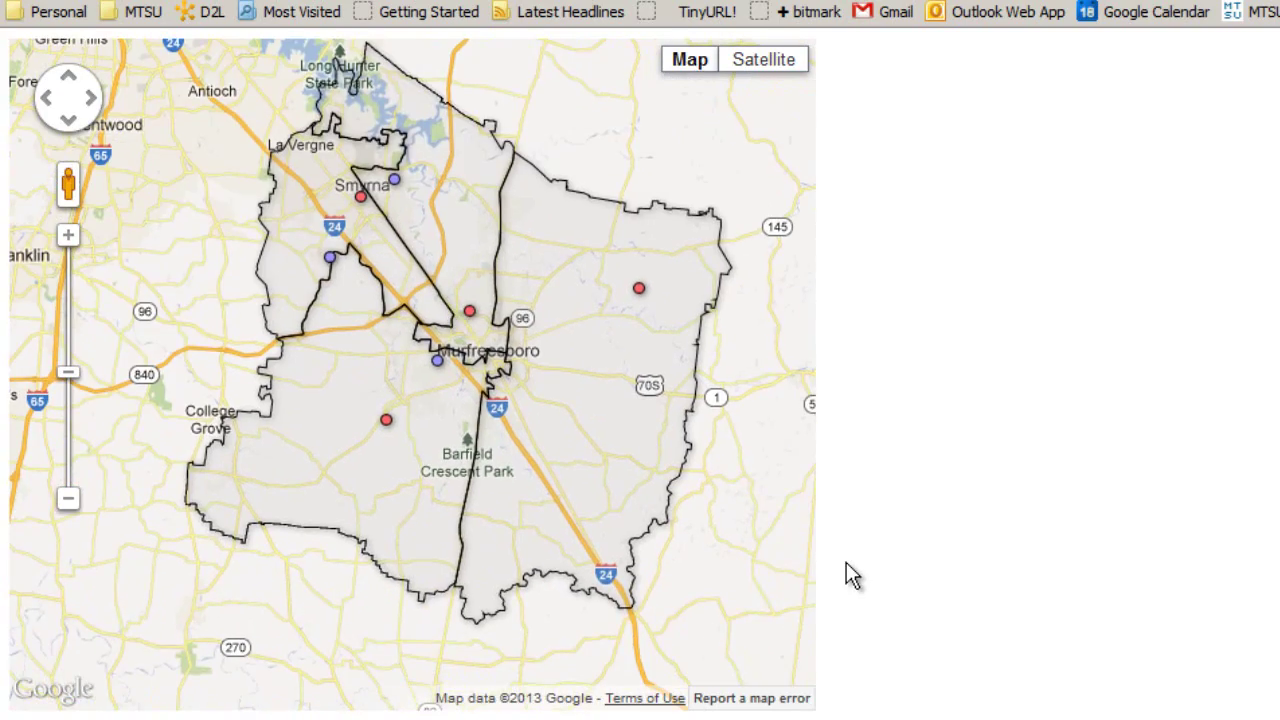
View the info windows of the district west of Smyrna and the blue candidate marker on its southern boundary.
drag(350, 325, 408, 418)
click(370, 305)
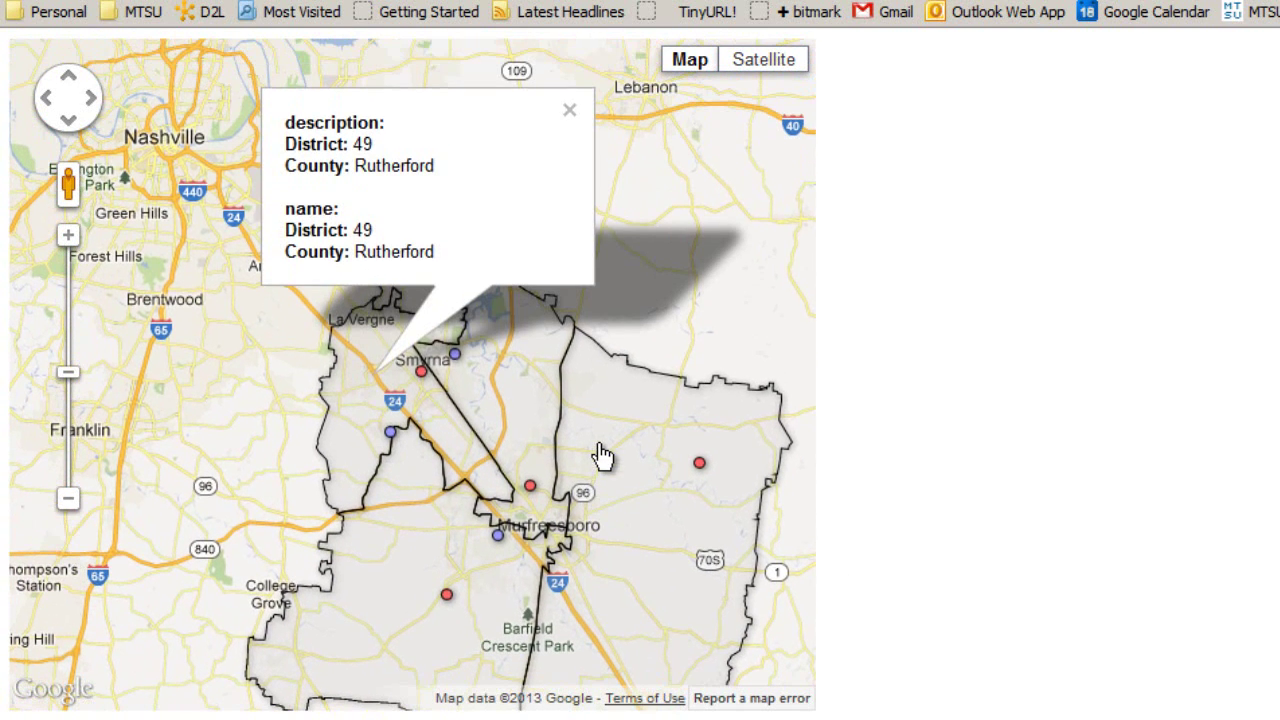
click(566, 112)
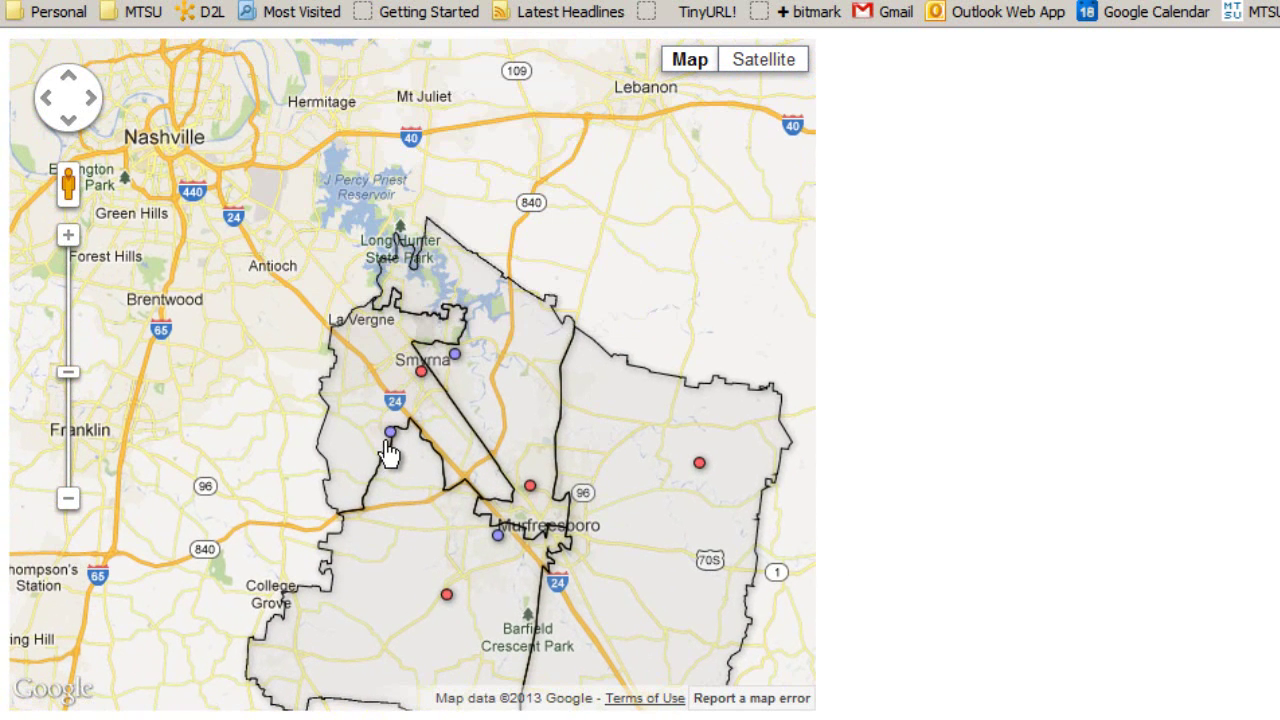
click(455, 481)
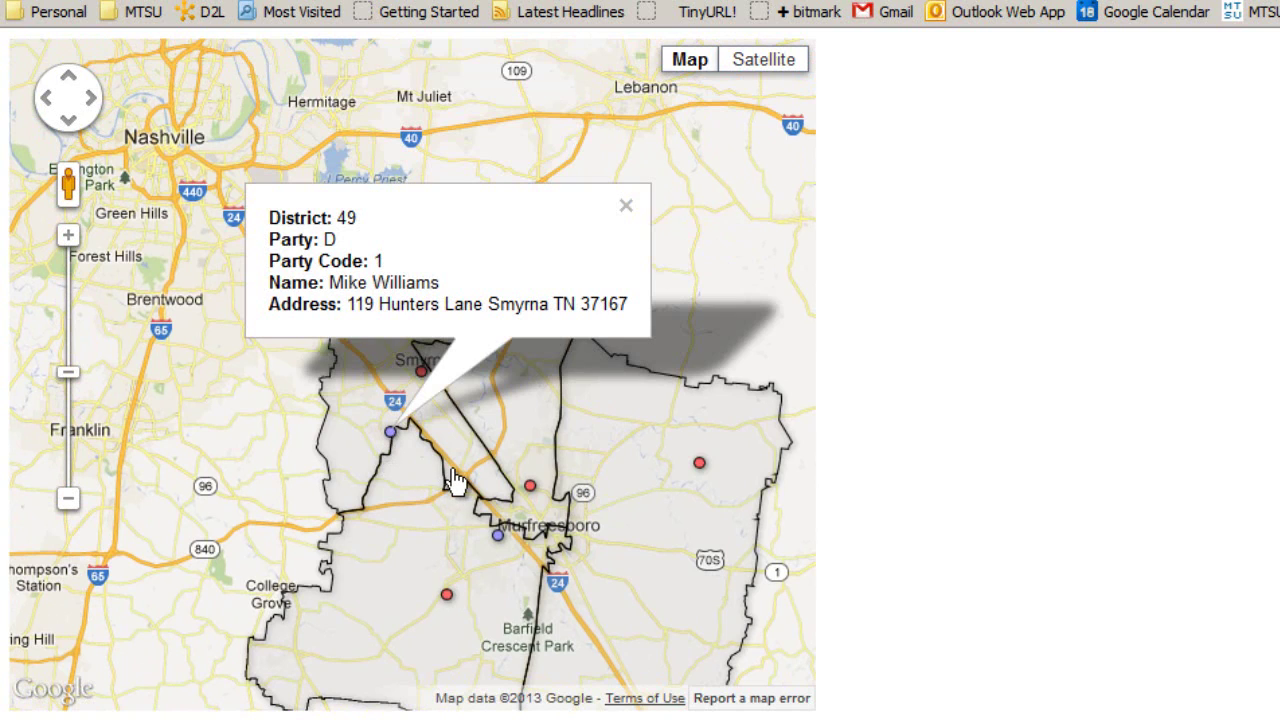
click(626, 205)
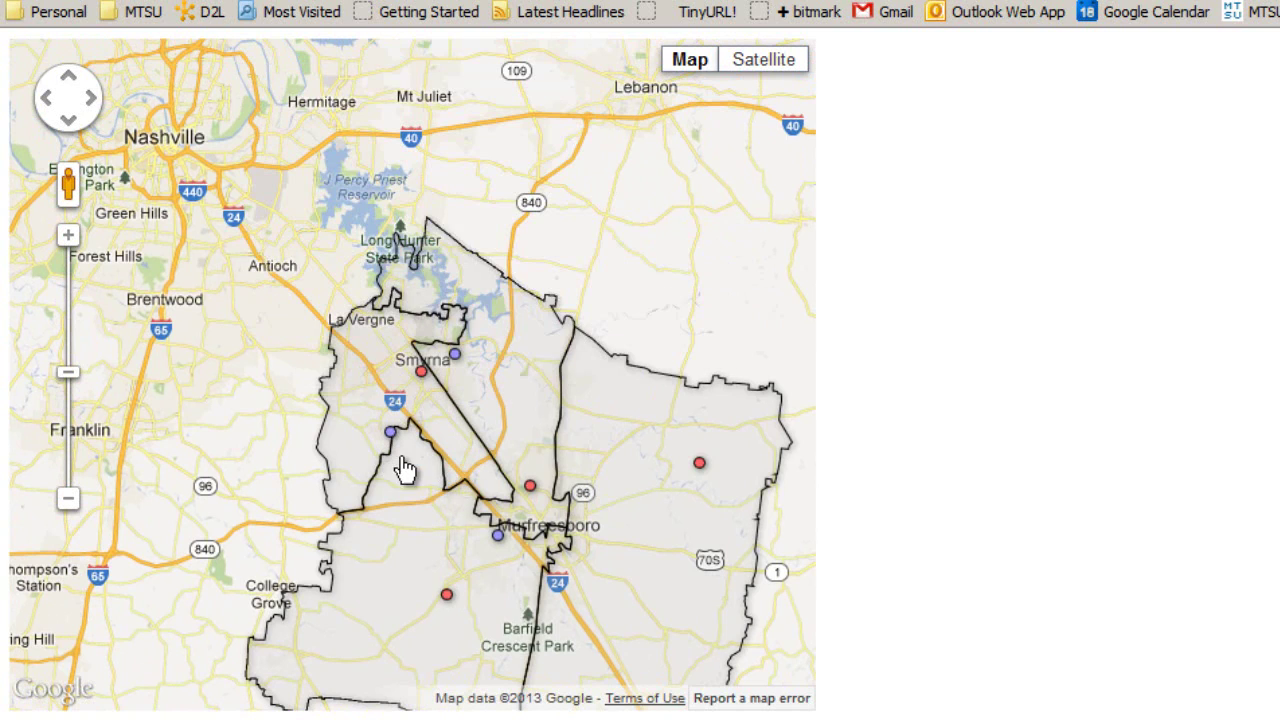
Examine the blue marker's position relative to the Almaville Rd district boundary in road map and satellite views.
drag(392, 467, 451, 494)
scroll(451, 494, up, 4)
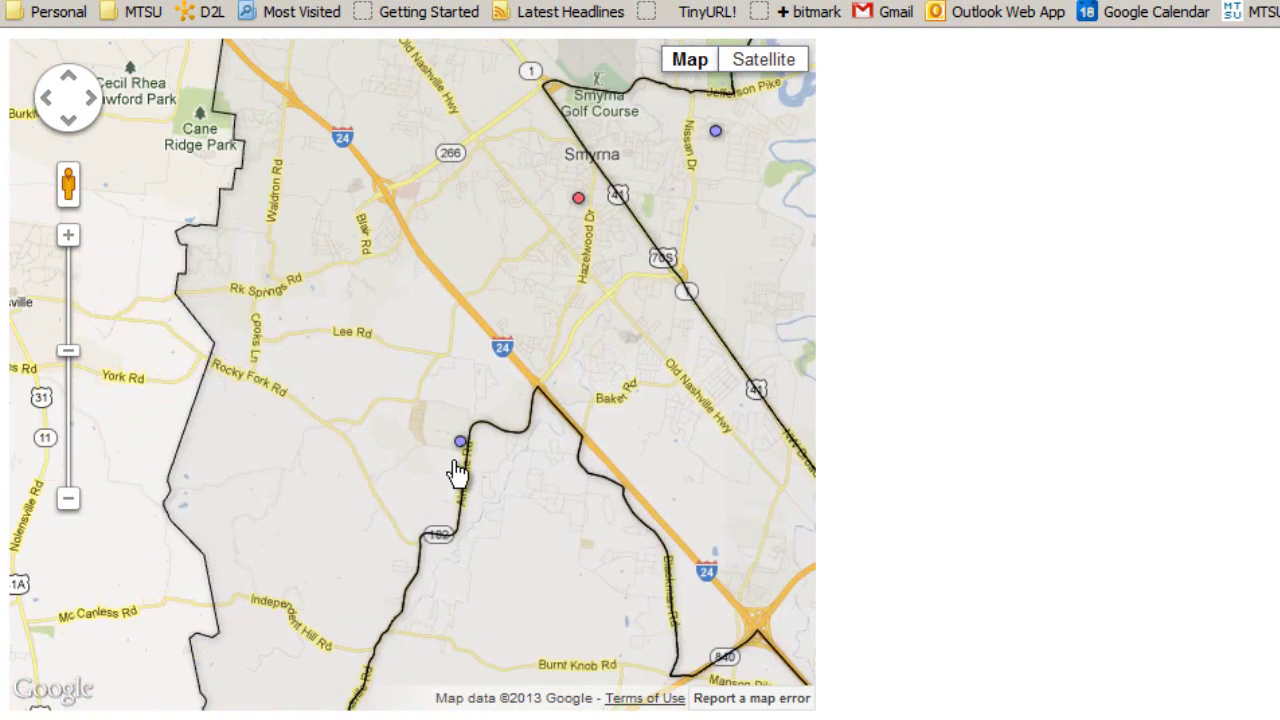
scroll(457, 472, up, 3)
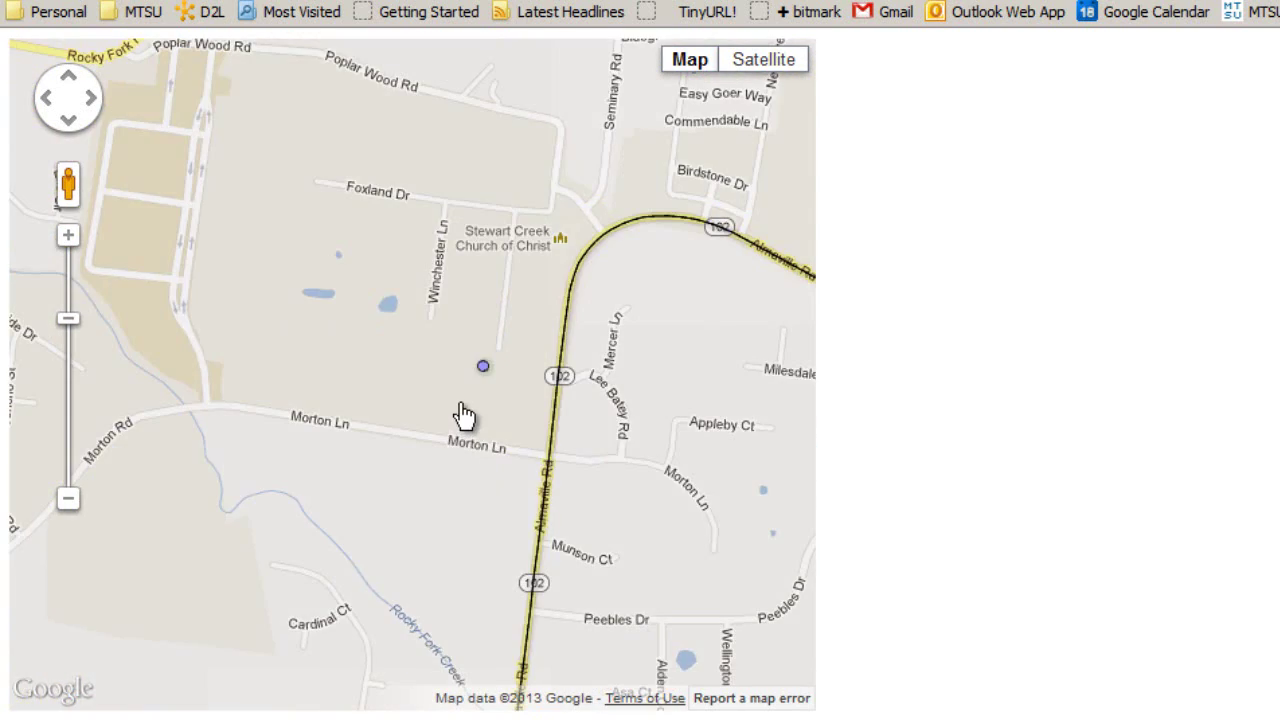
scroll(463, 415, up, 1)
drag(572, 340, 400, 425)
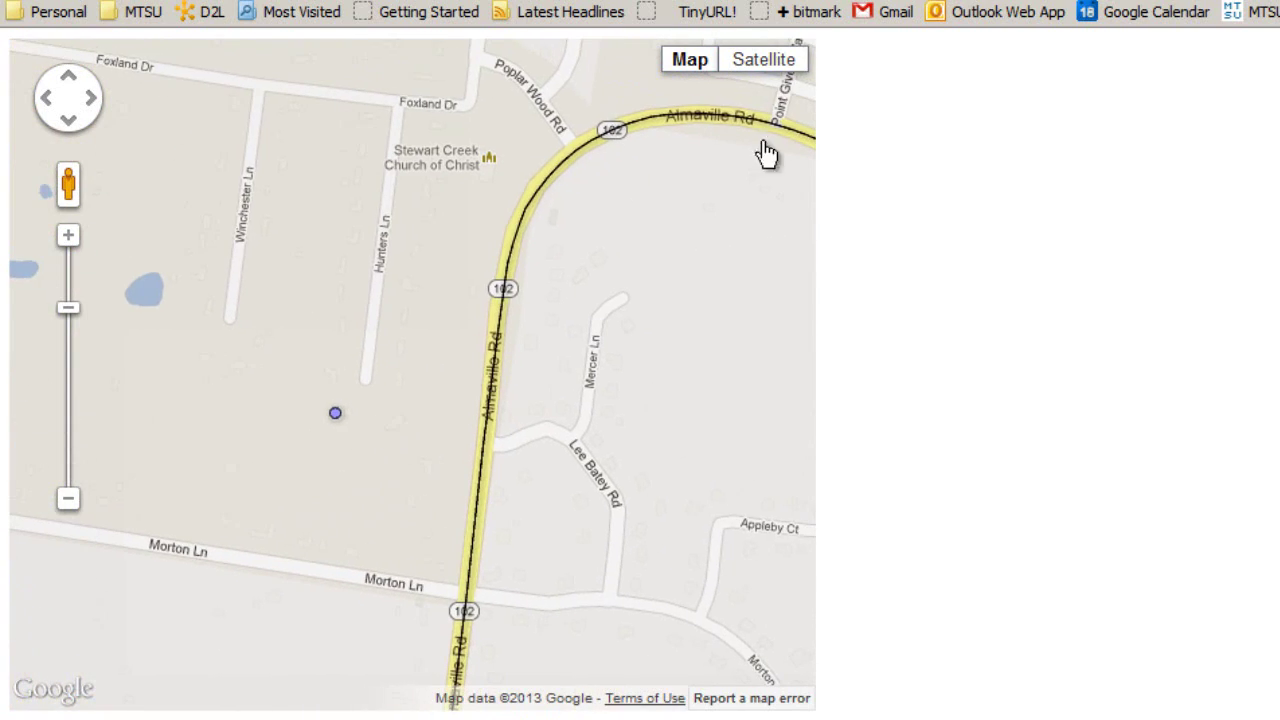
click(765, 62)
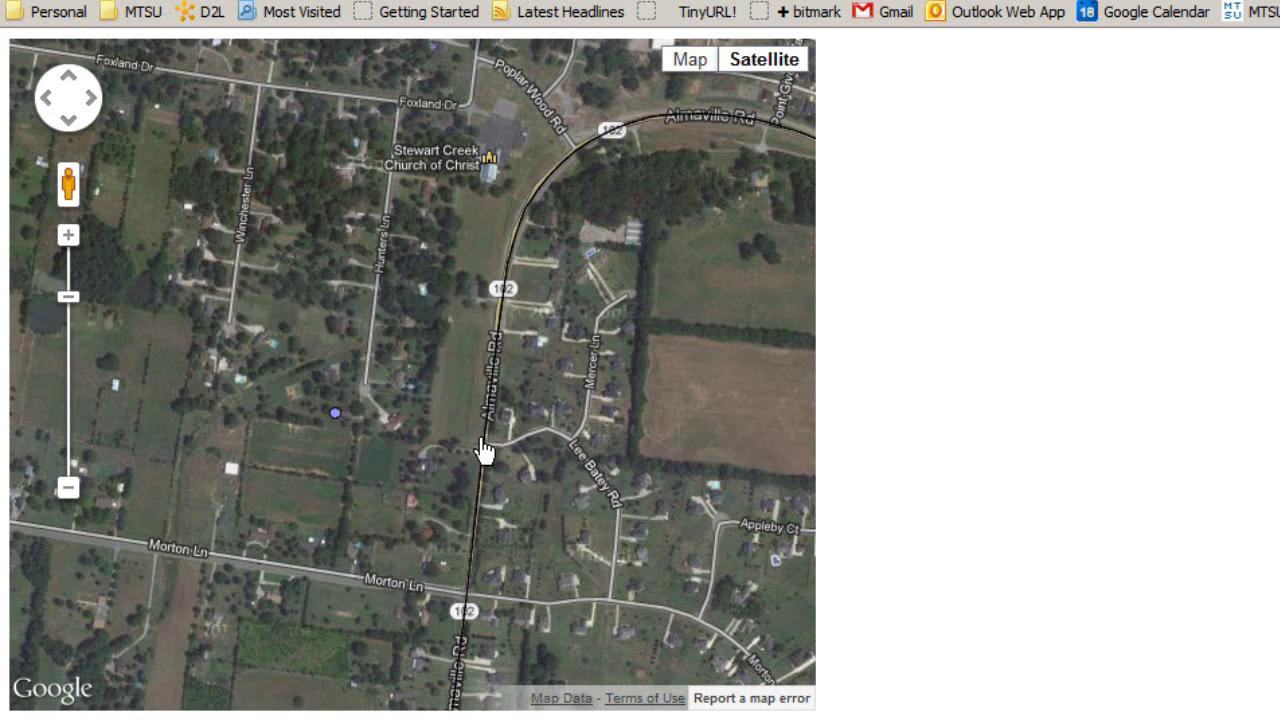
drag(371, 449, 429, 480)
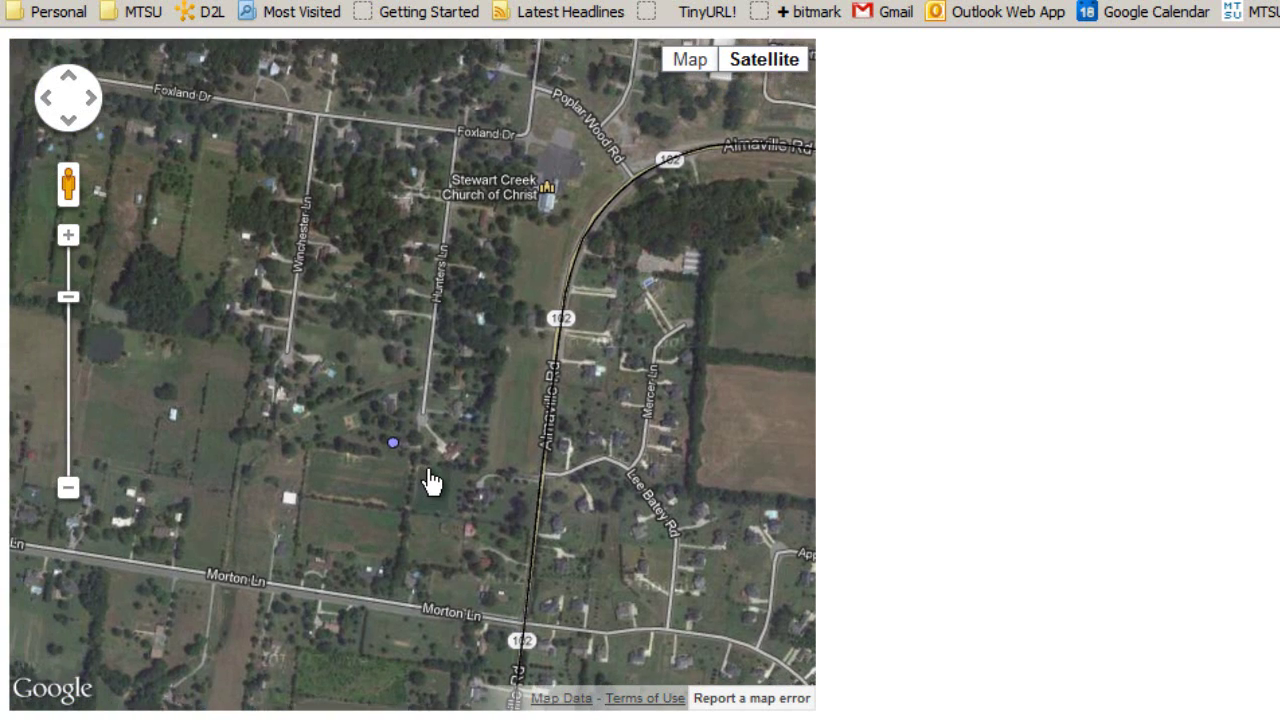
scroll(431, 482, up, 1)
scroll(431, 482, up, 1)
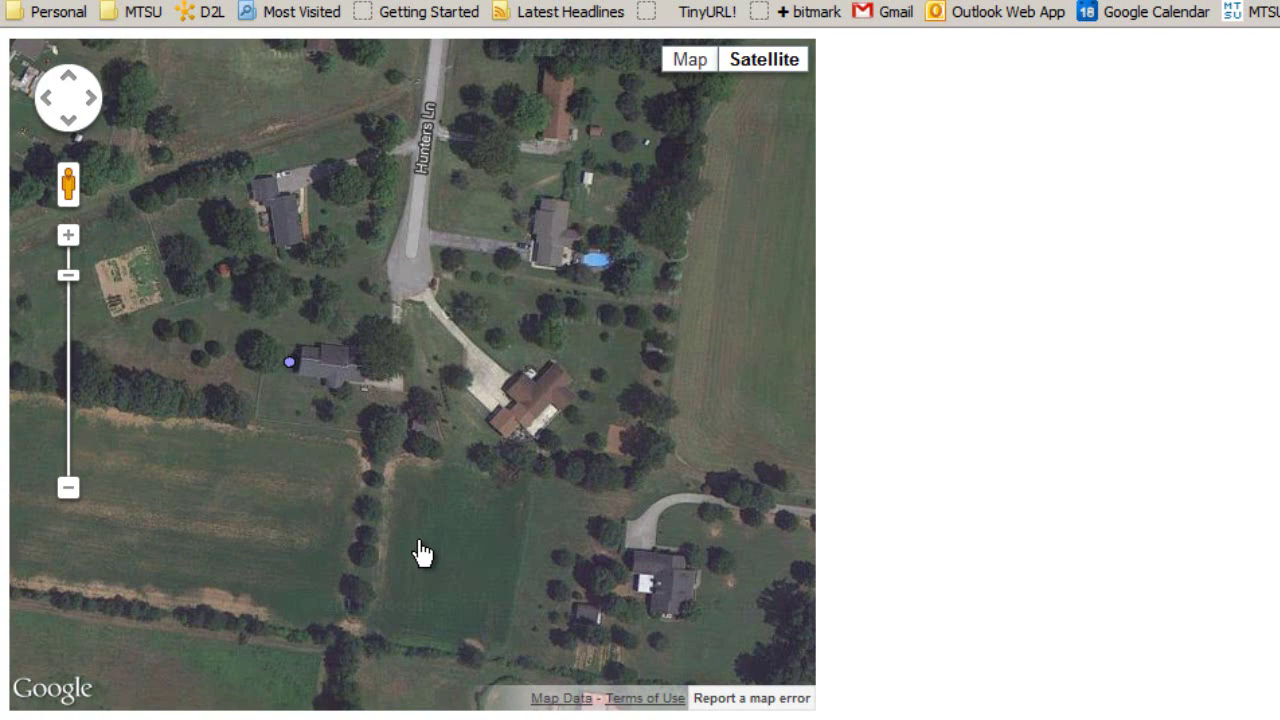
drag(311, 526, 383, 503)
scroll(392, 502, down, 5)
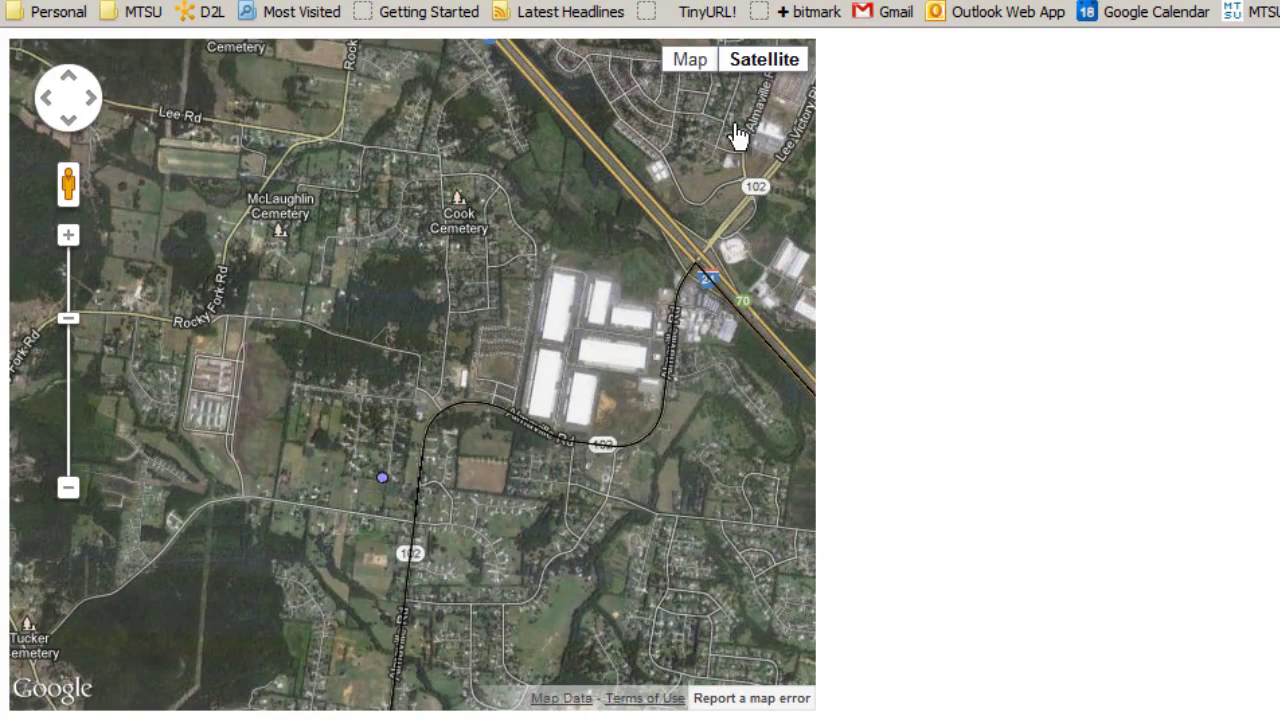
Switch back to the road map and show all the districts and candidate markers together.
click(688, 59)
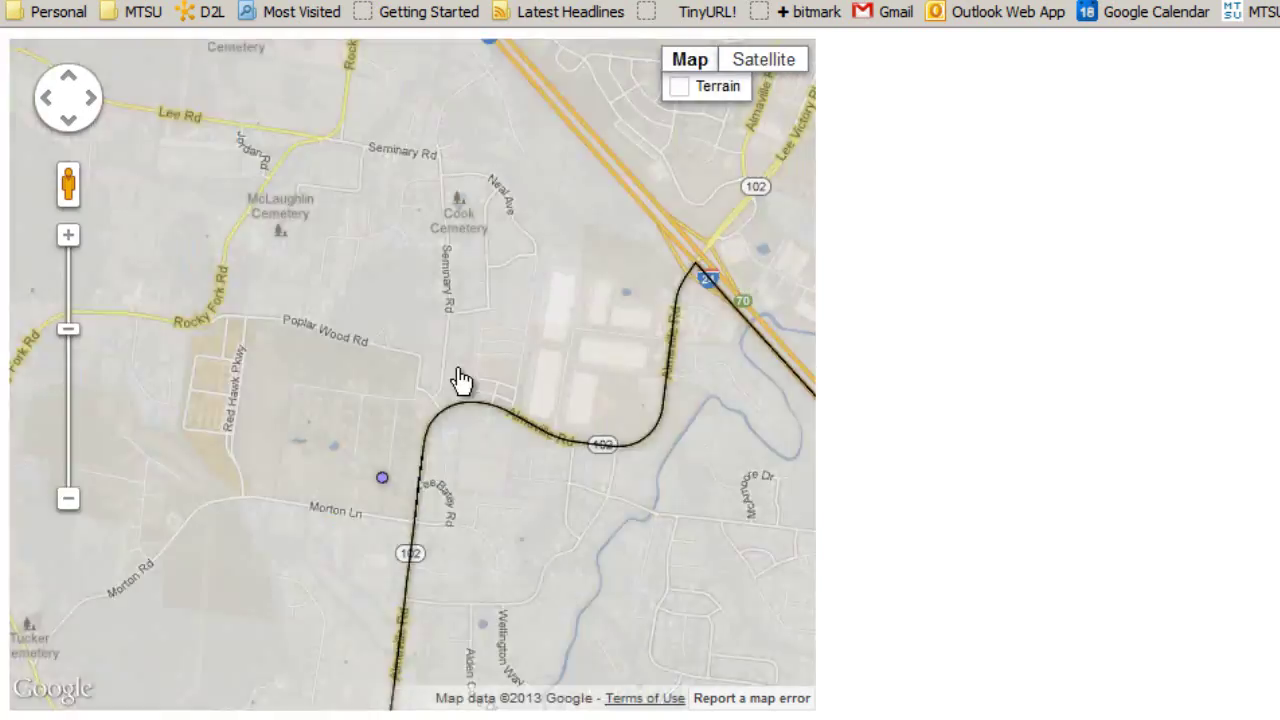
scroll(443, 371, down, 1)
scroll(442, 370, down, 3)
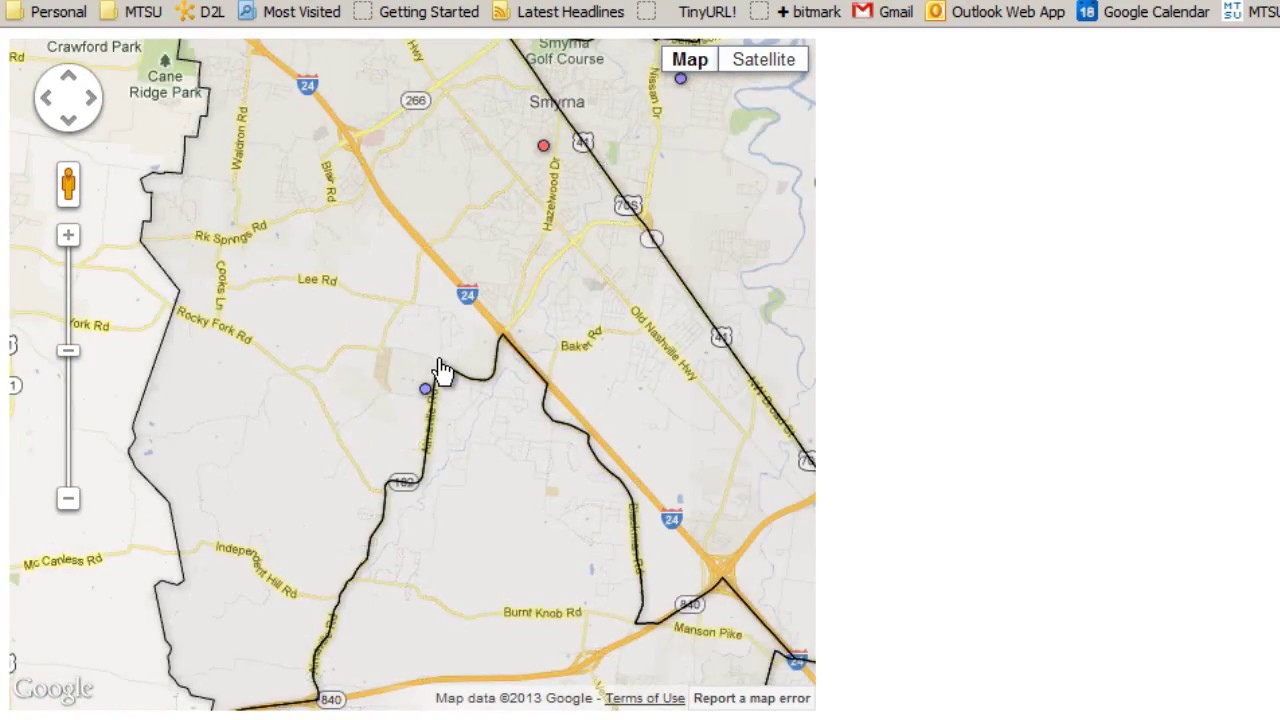
scroll(434, 380, down, 2)
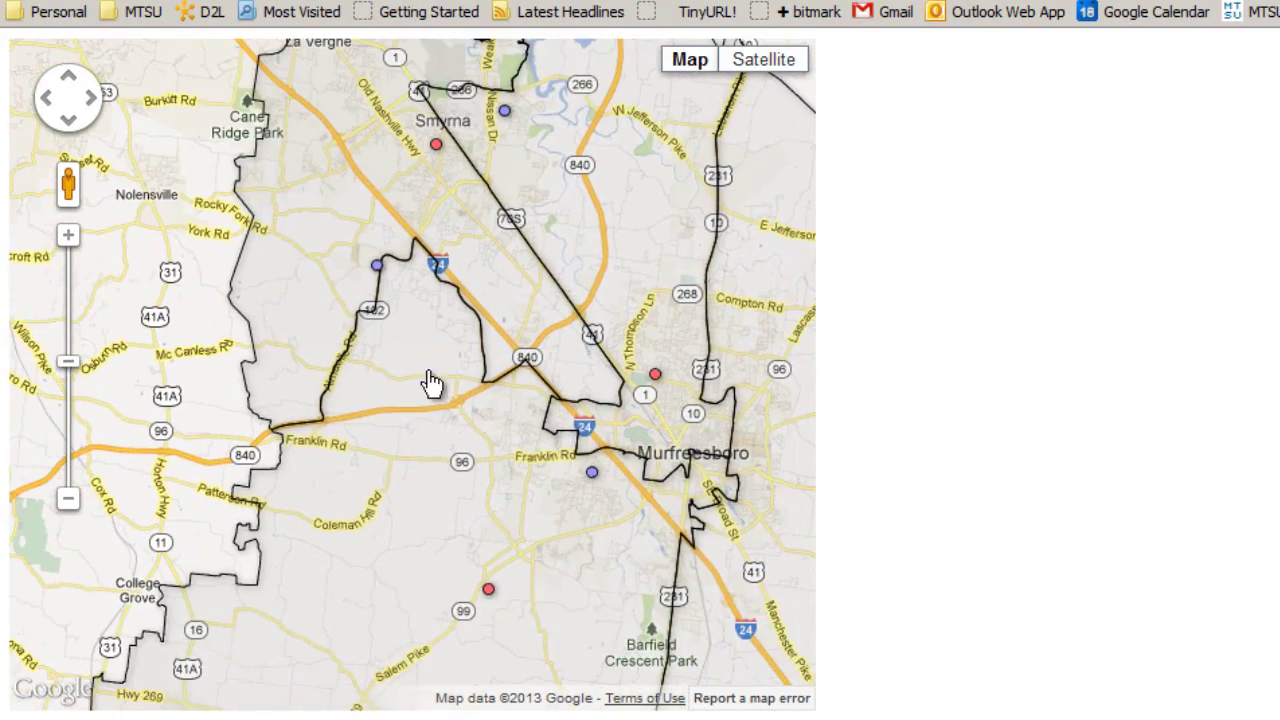
scroll(515, 437, up, 1)
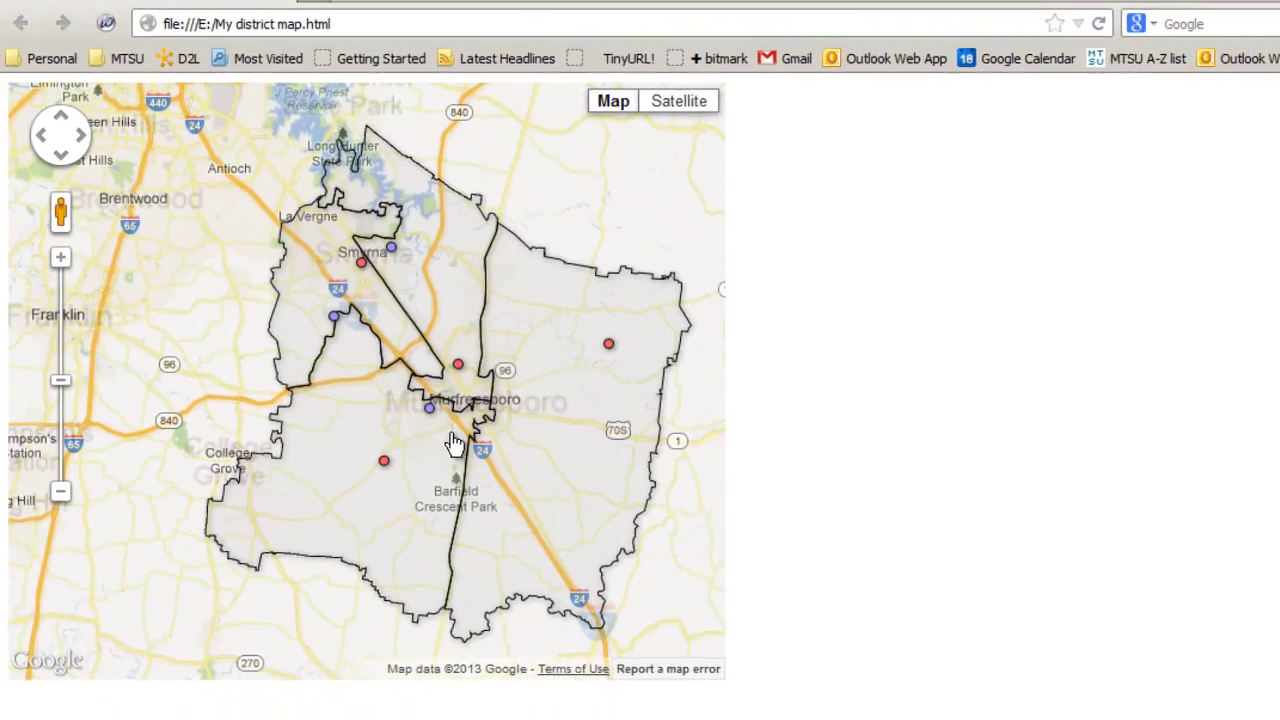